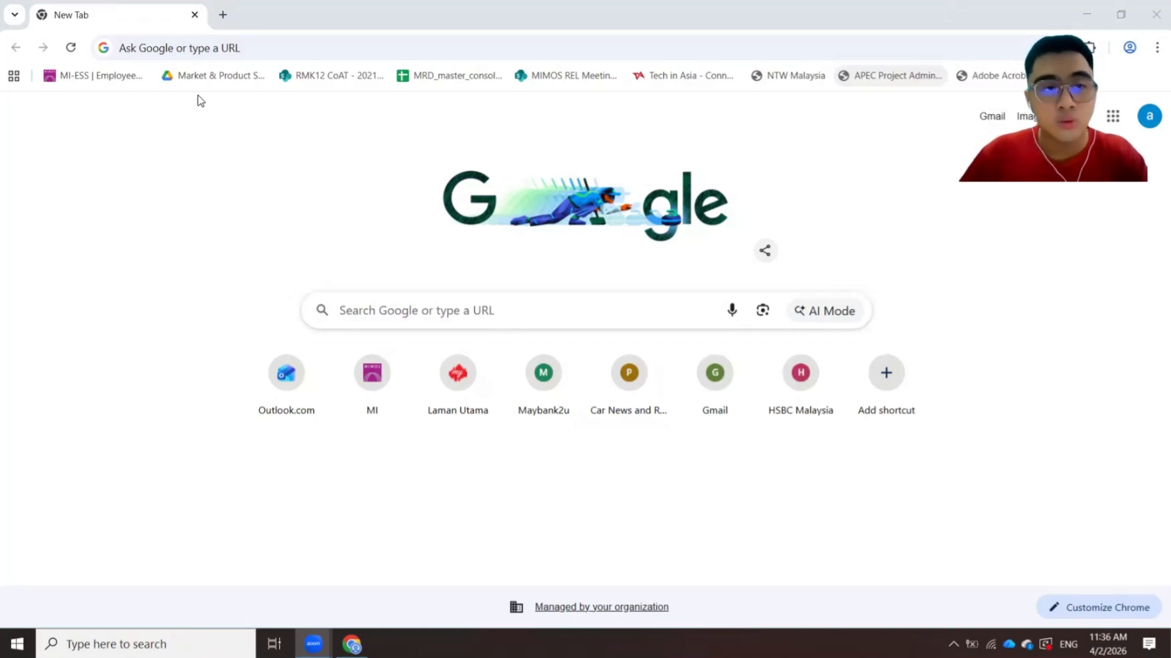
Open the Tinkercad dashboard in the browser and dismiss the prompt to claim the account.
click(189, 48)
text(tinker)
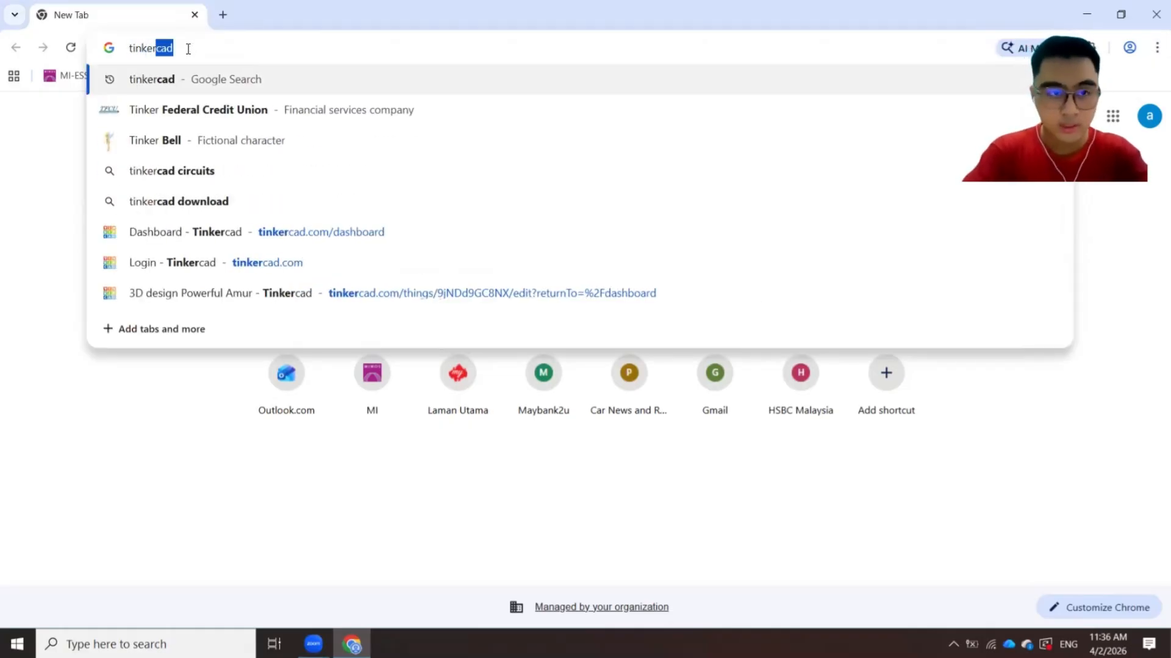
key(Return)
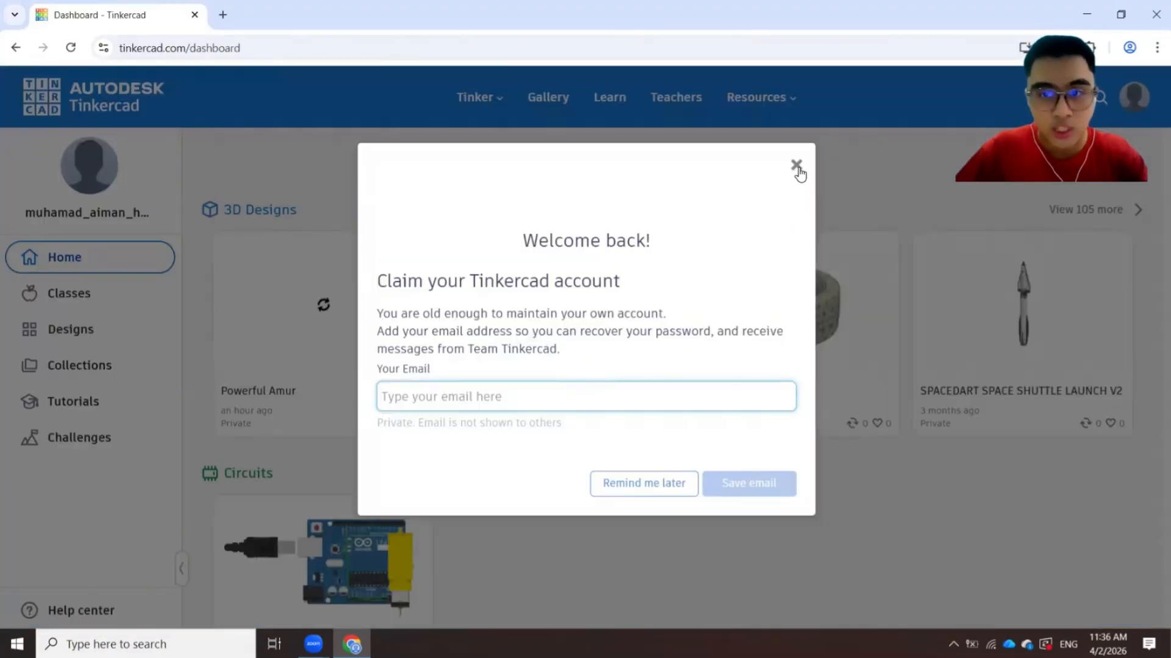
click(797, 165)
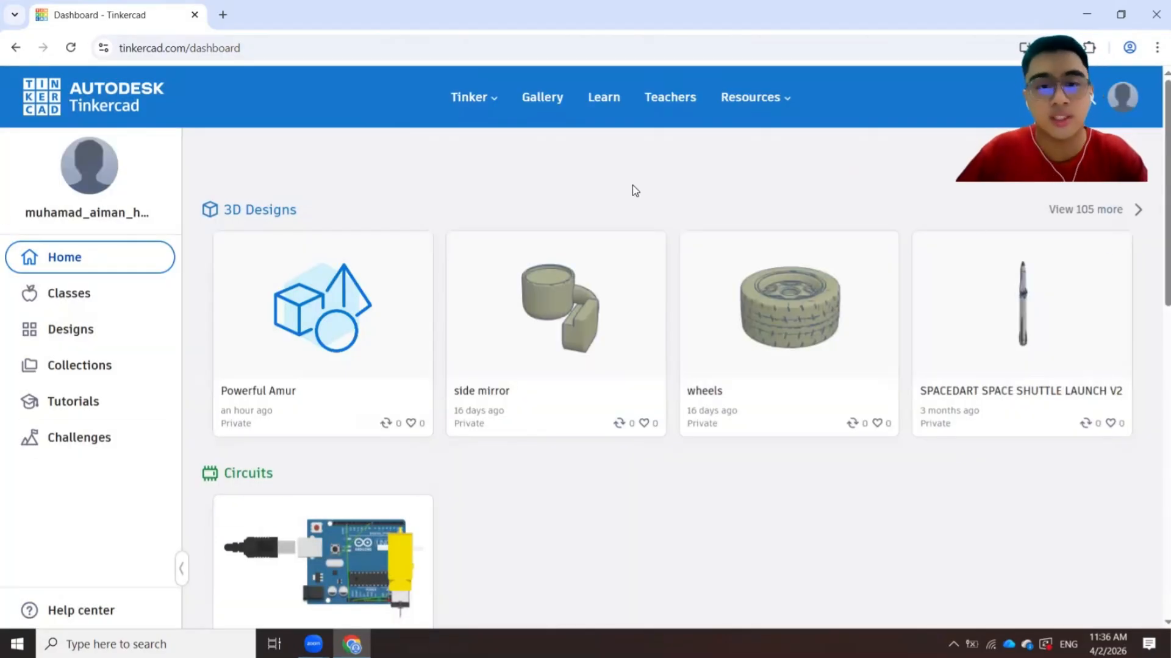
Delete the Powerful Amur design from the dashboard and create a new 3D design.
click(416, 255)
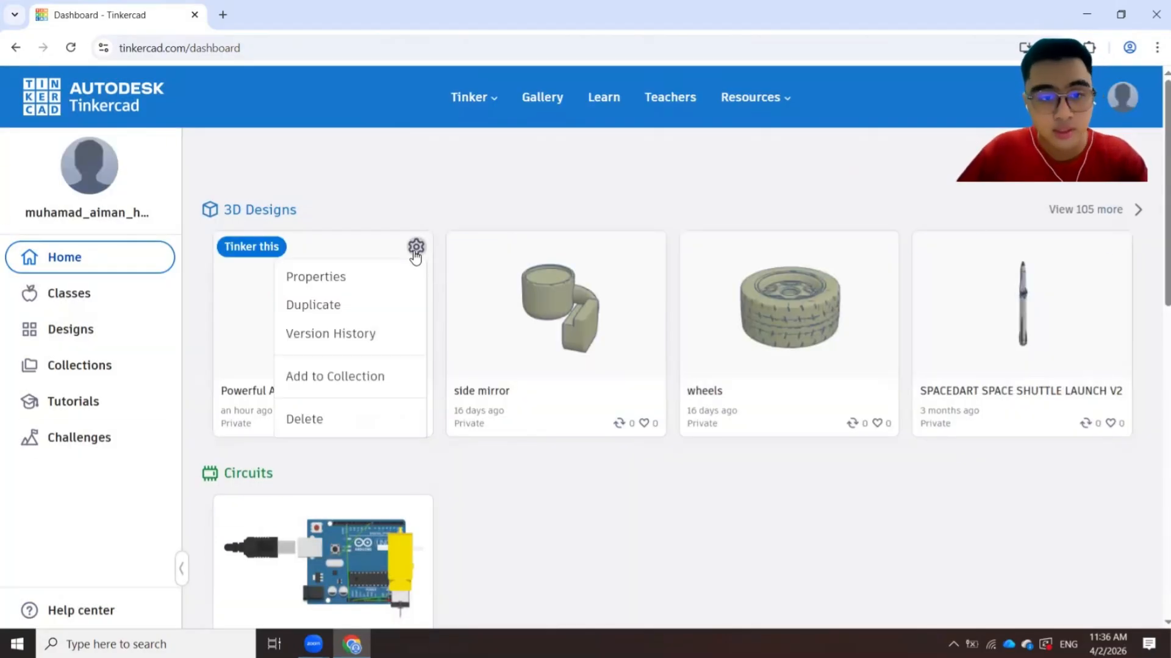
click(376, 417)
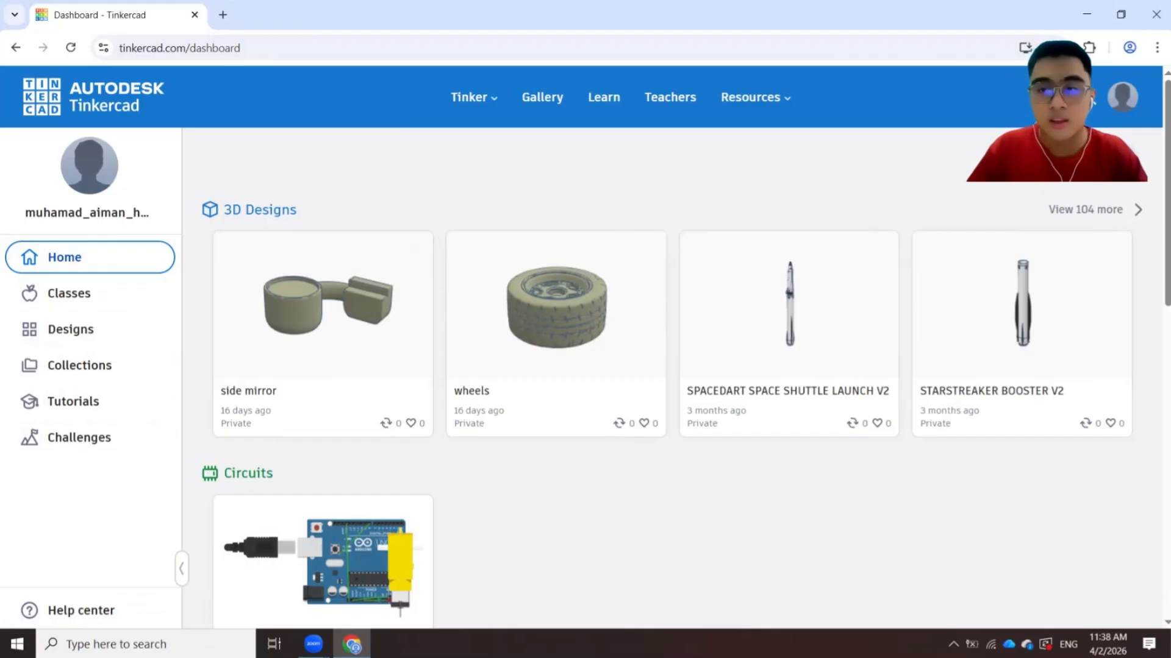
click(1095, 156)
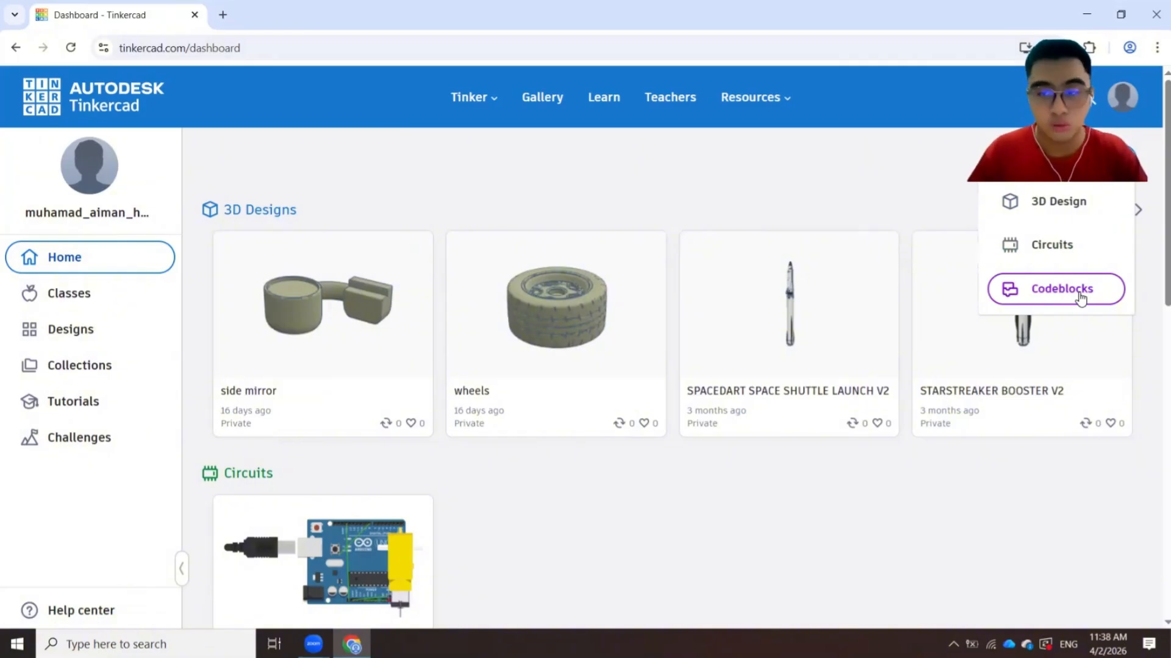
click(1062, 207)
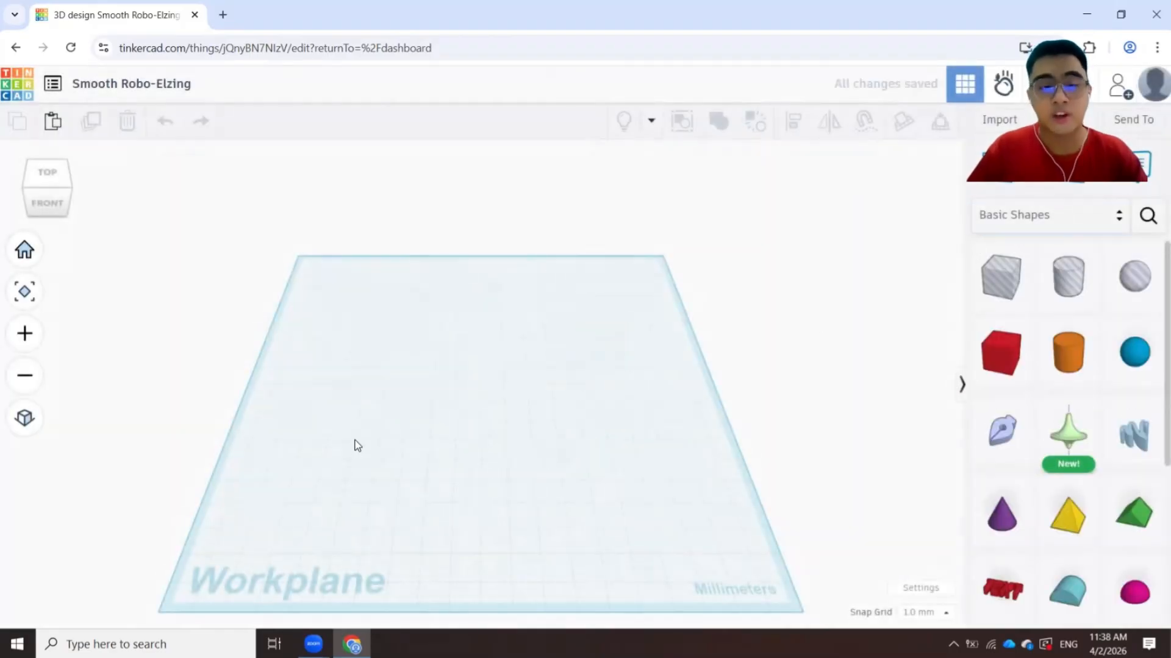
Place a red Box shape near the middle of the workplane.
right_drag(356, 444, 668, 360)
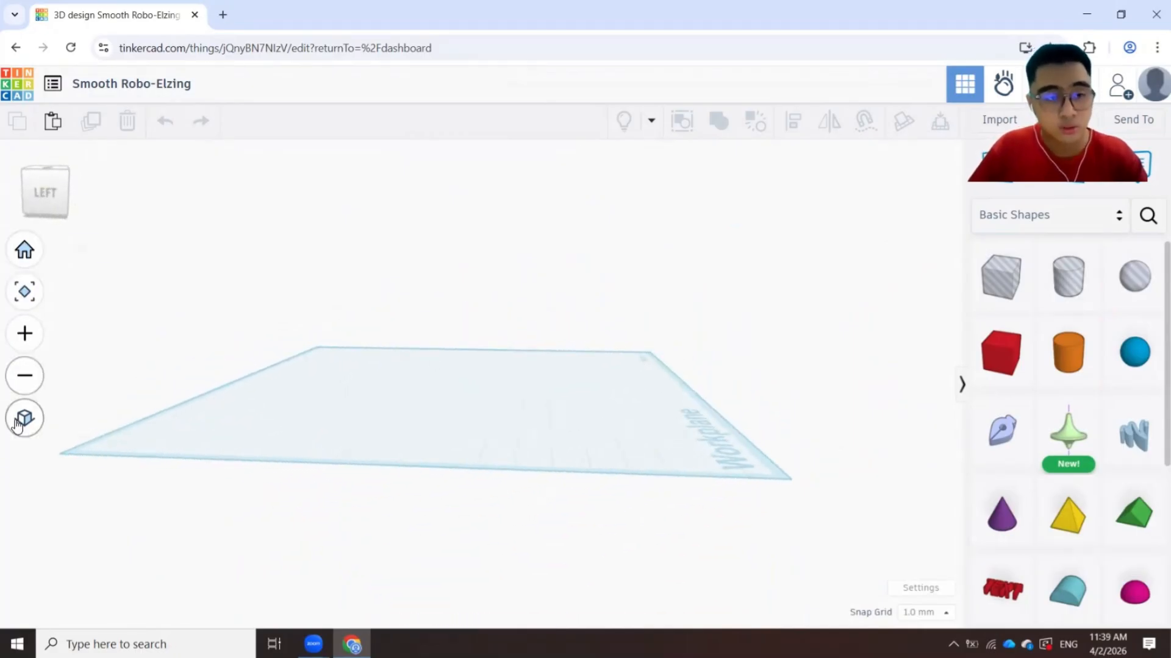
right_drag(523, 431, 230, 473)
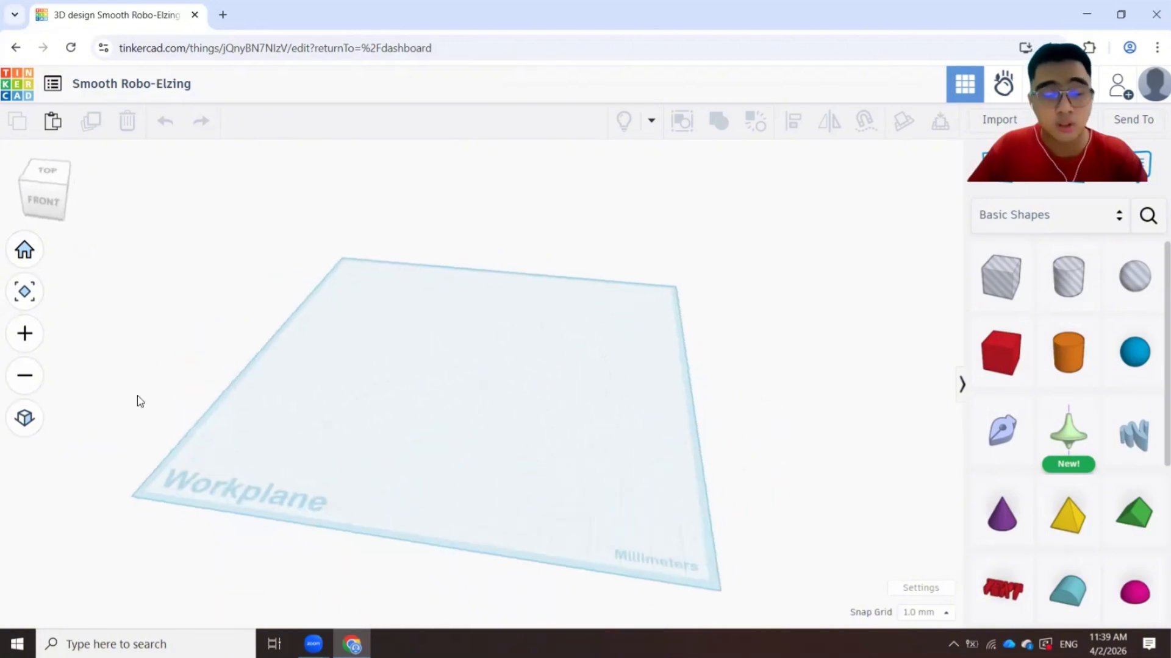
click(23, 259)
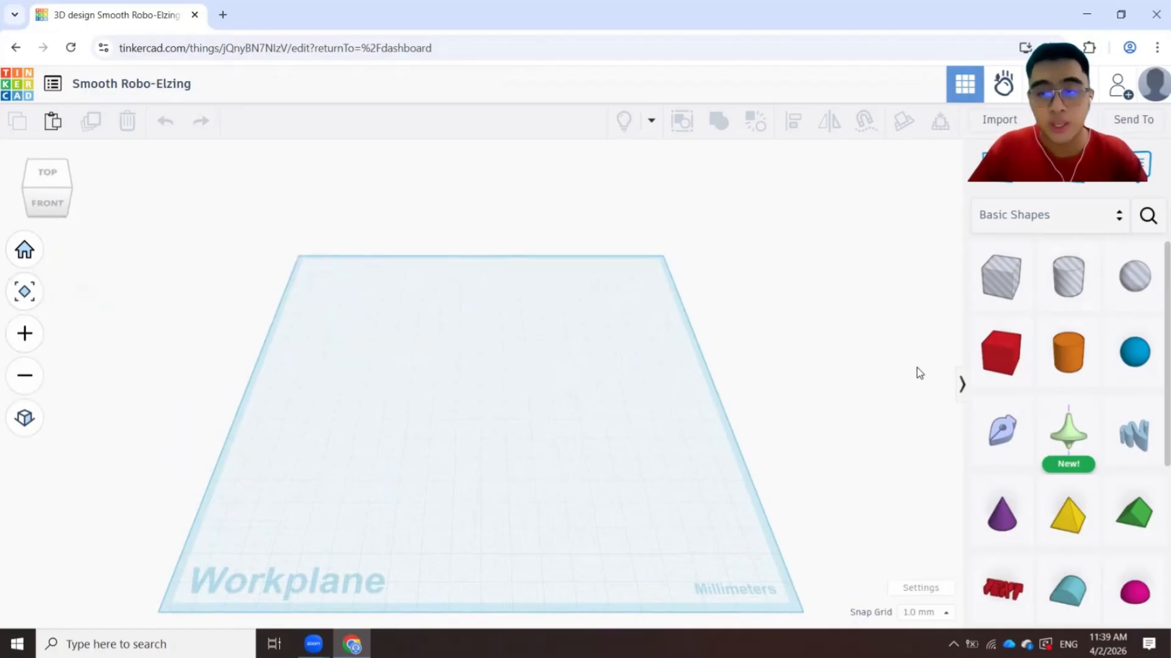
click(1009, 368)
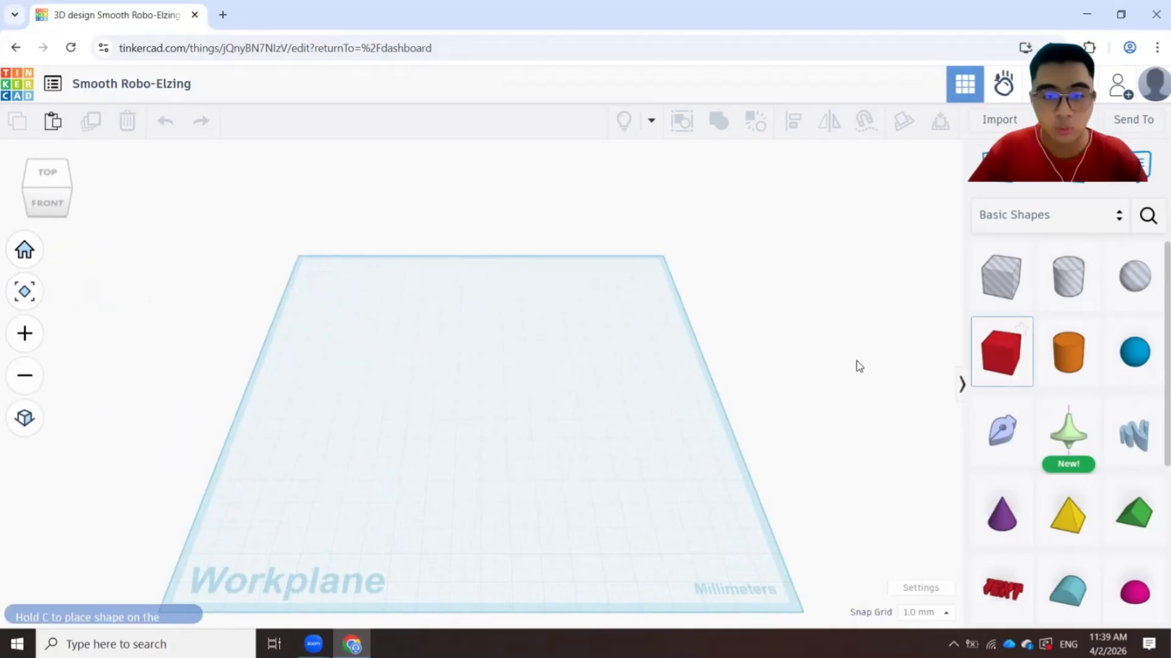
click(466, 403)
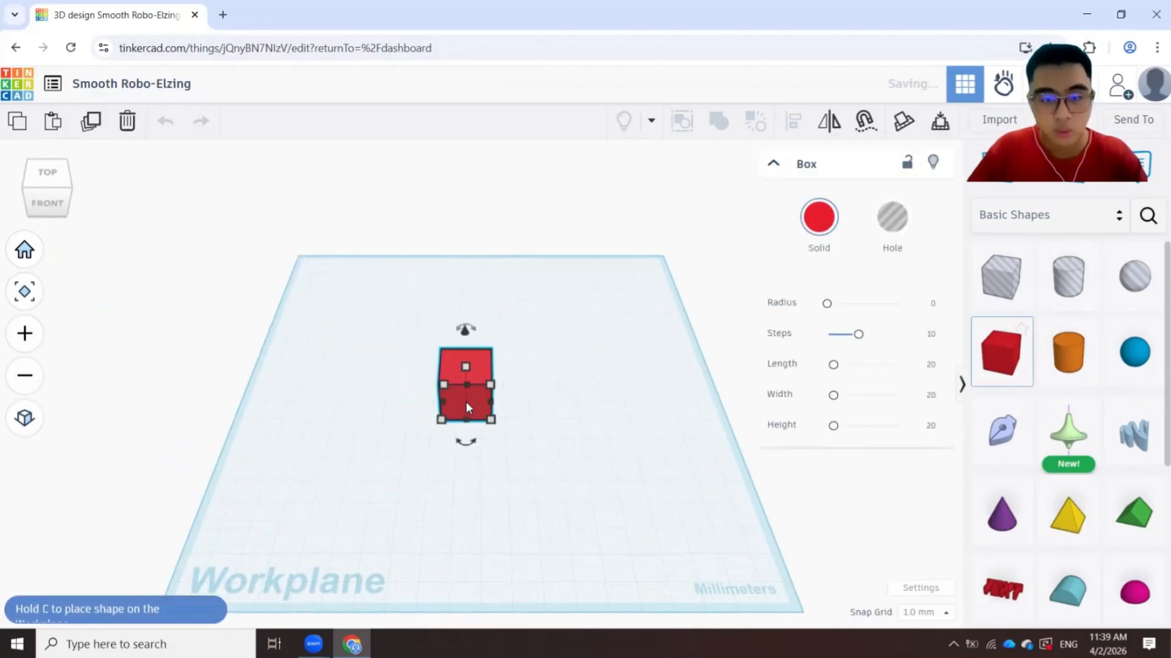
Examine the box from below, above and the sides, both close up and from farther away.
click(31, 300)
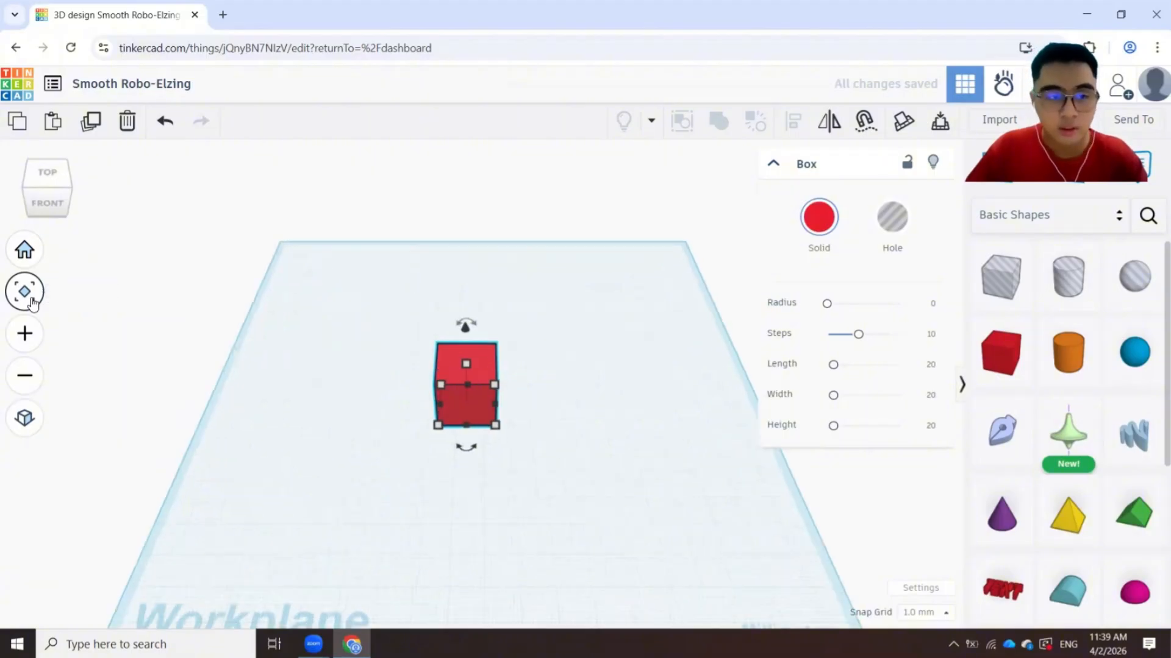
right_drag(350, 424, 458, 305)
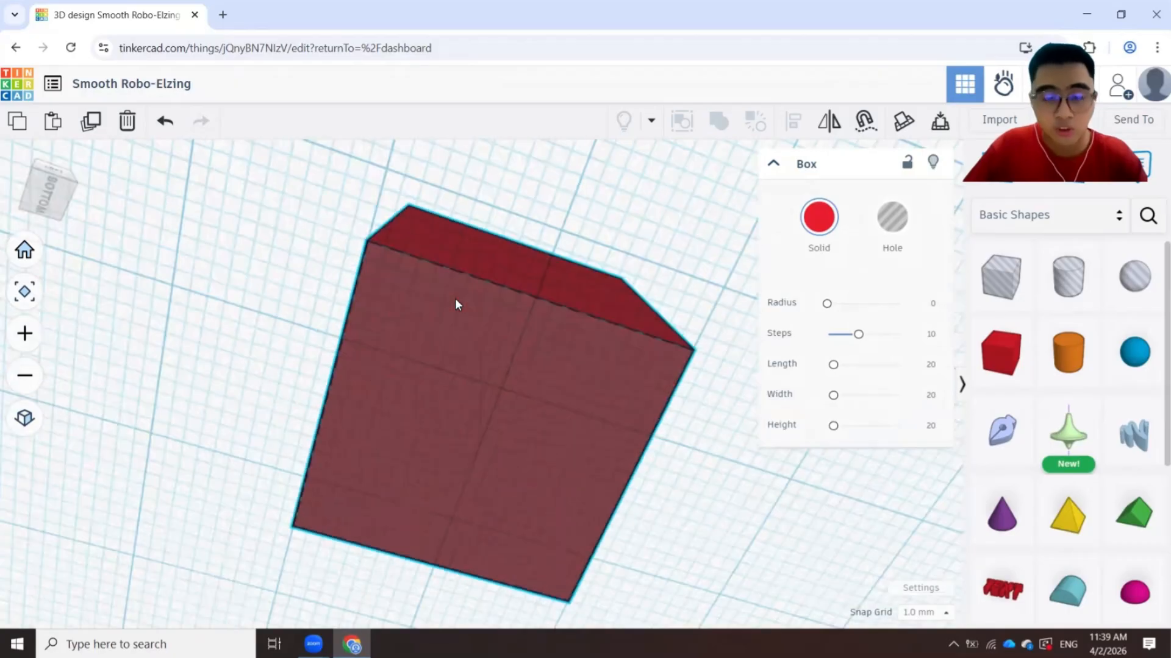
right_drag(504, 422, 211, 418)
scroll(227, 411, down, 10)
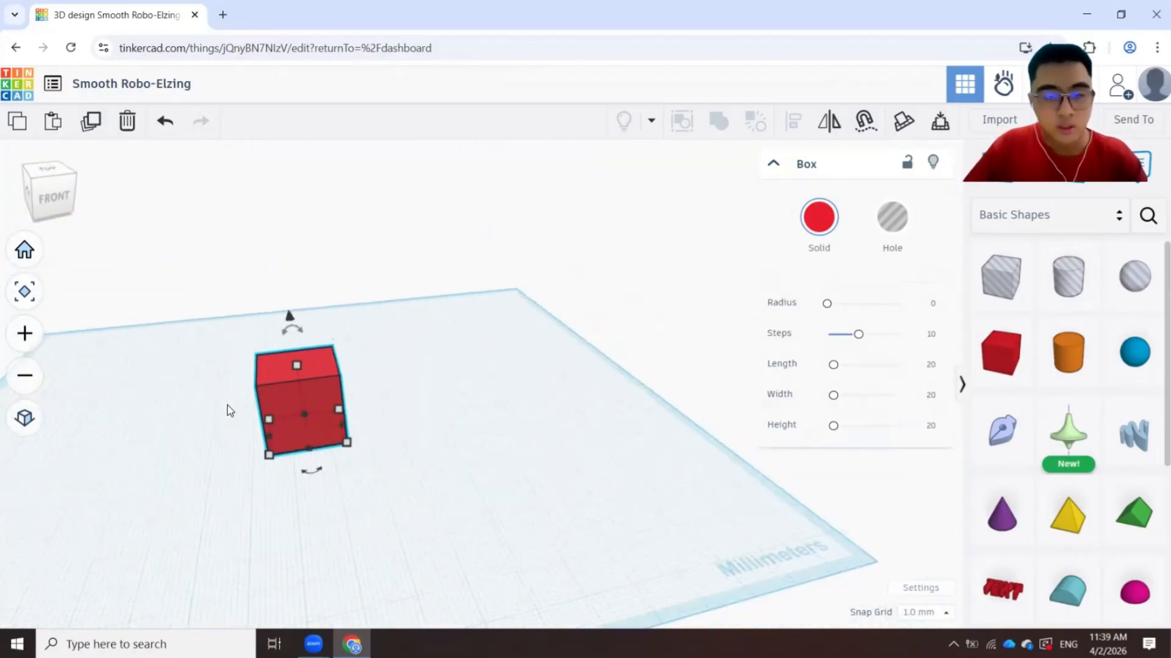
scroll(227, 411, up, 3)
scroll(227, 410, down, 3)
scroll(227, 410, up, 3)
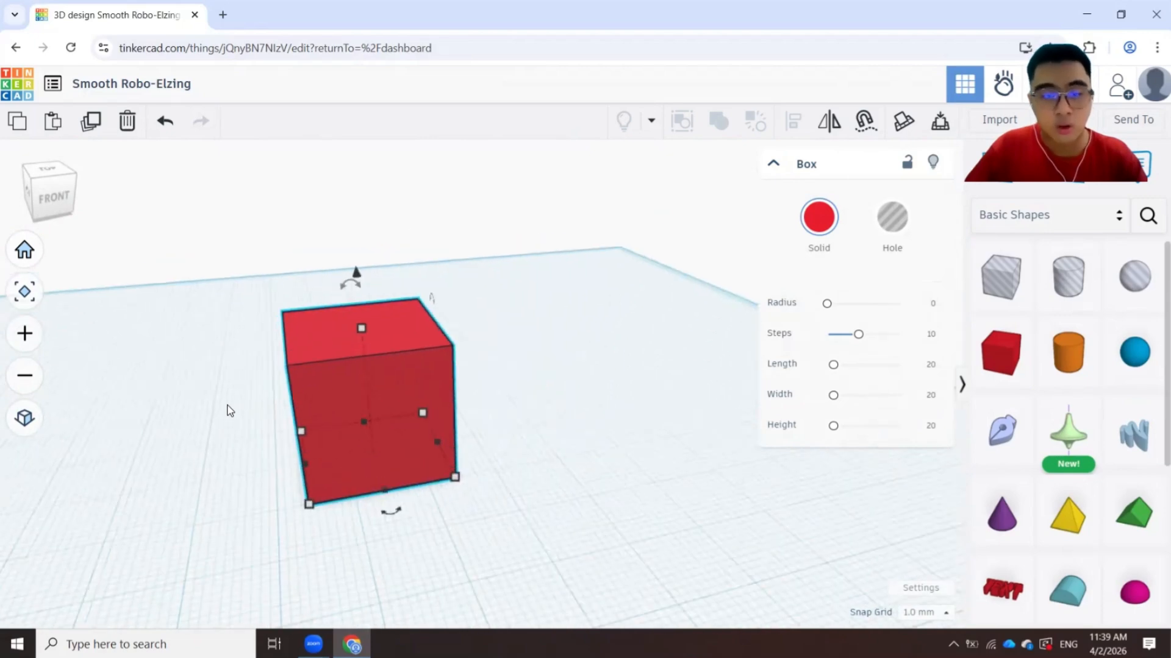
scroll(227, 410, down, 3)
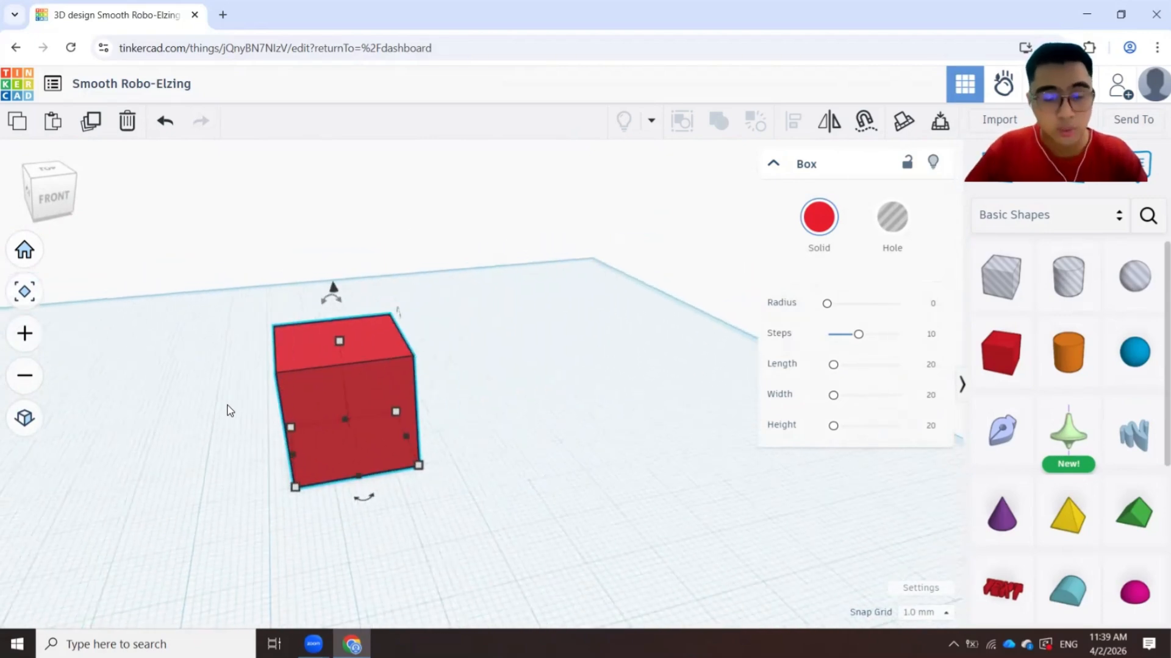
right_drag(227, 410, 305, 386)
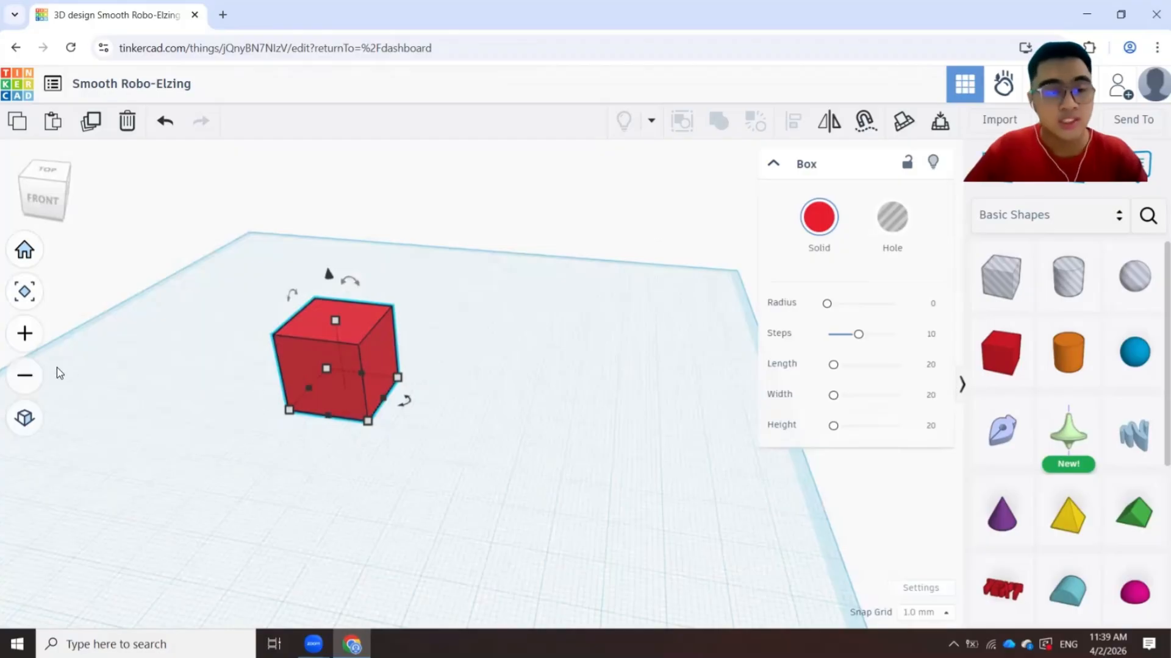
click(29, 342)
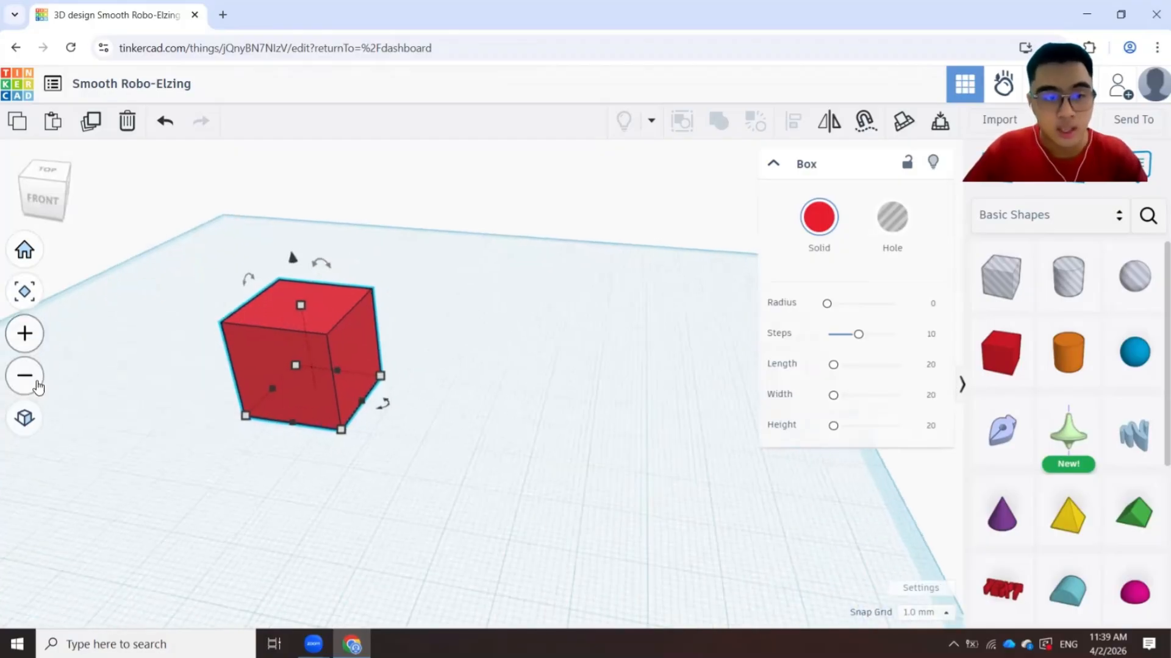
click(25, 375)
right_drag(189, 433, 287, 454)
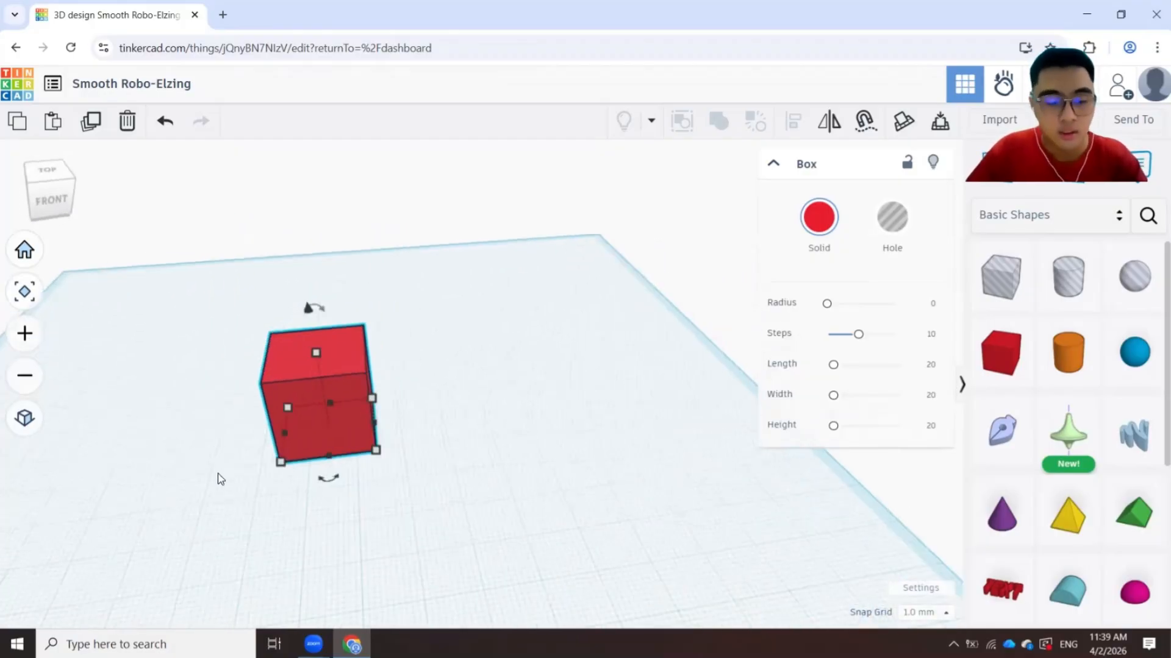
right_drag(220, 474, 354, 445)
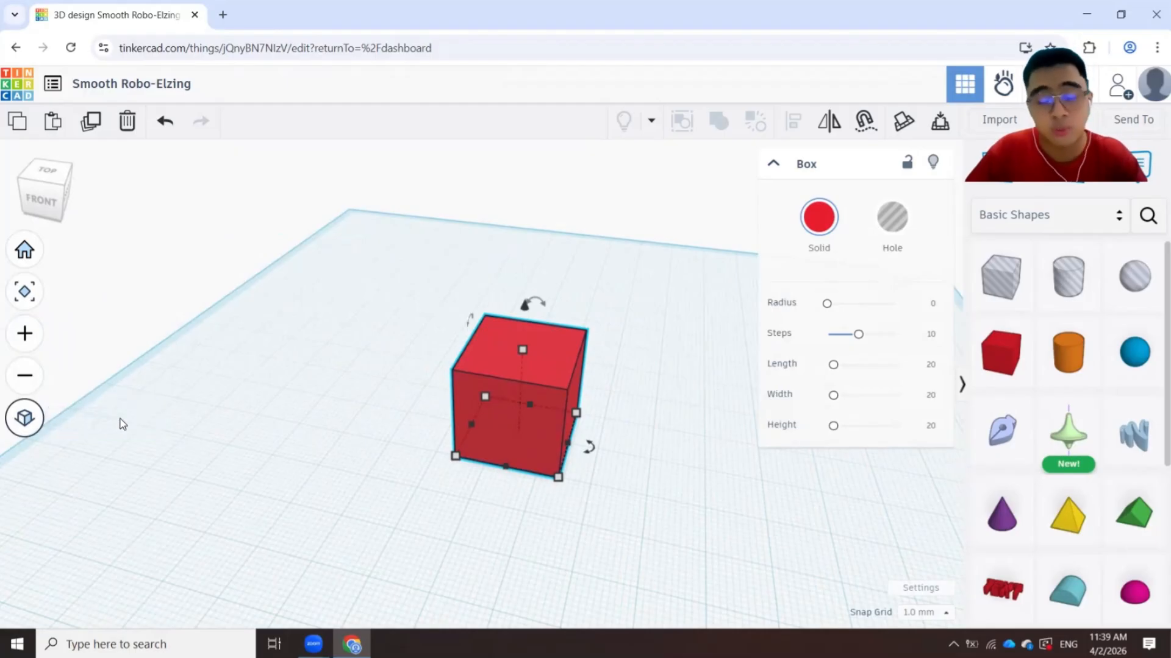
right_drag(158, 416, 88, 427)
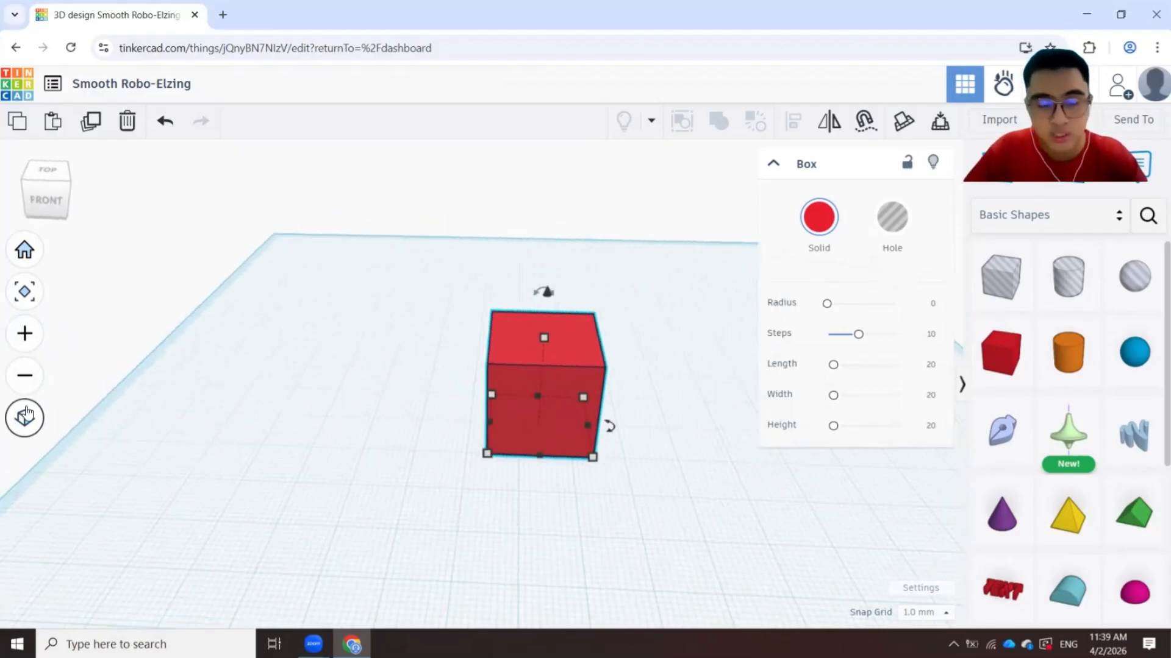
Compare how the box looks in orthographic view and in perspective view, ending in perspective.
click(25, 414)
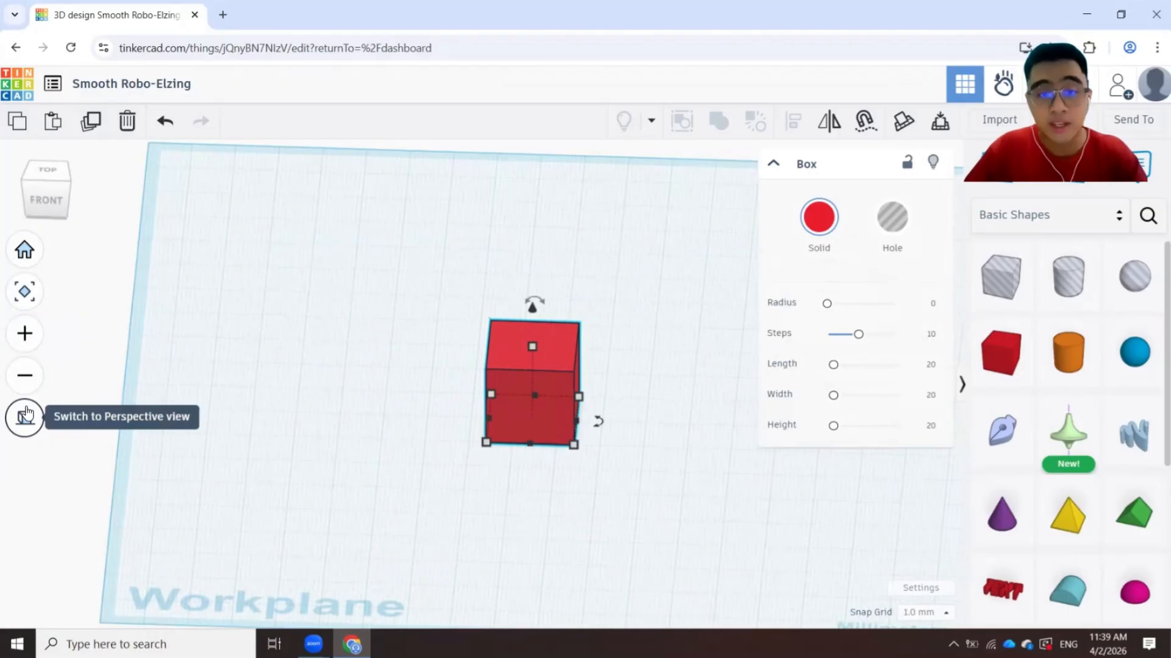
right_drag(402, 395, 295, 387)
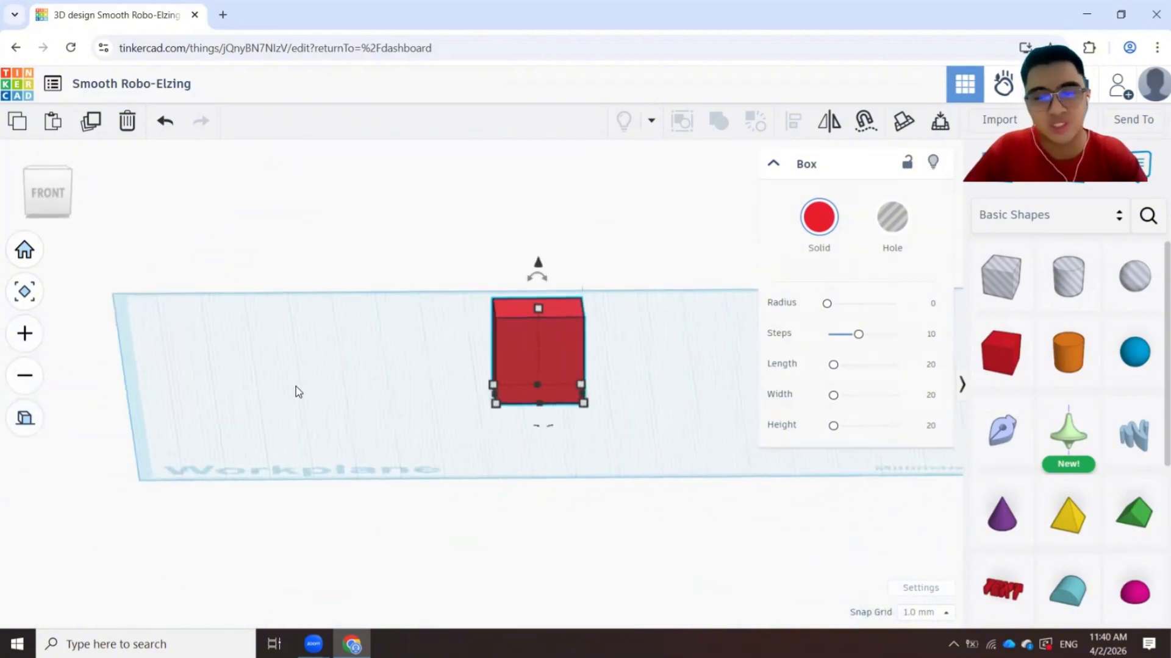
click(24, 418)
right_drag(317, 408, 370, 440)
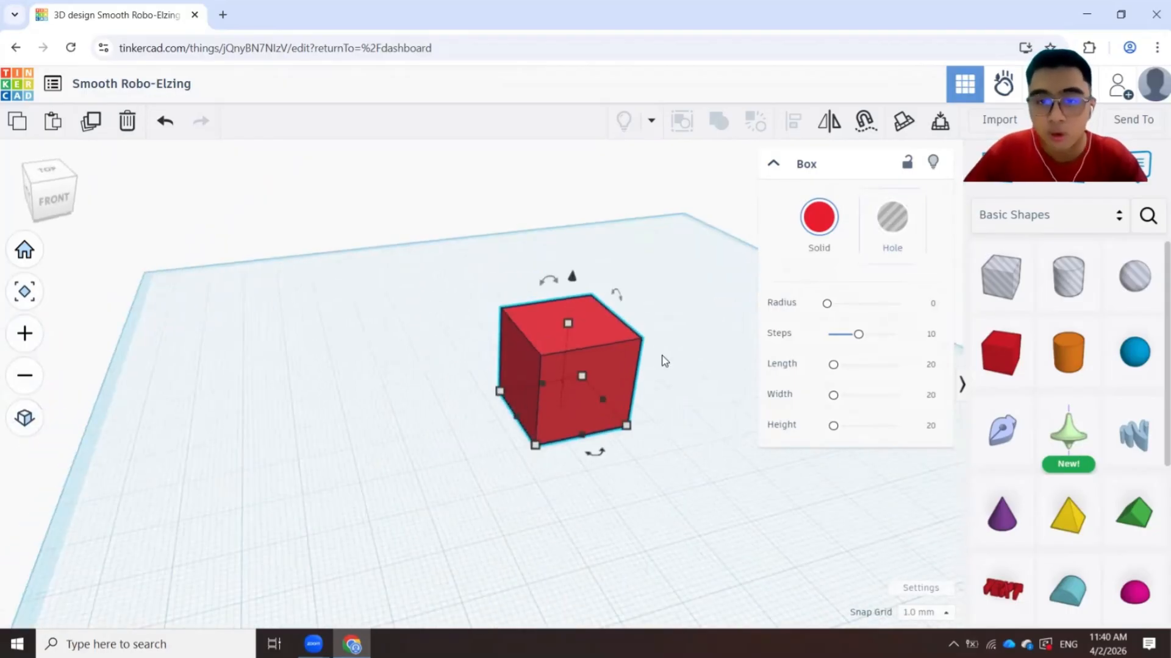
Set the box's radius to 20 to round it fully.
scroll(555, 451, up, 3)
scroll(577, 456, up, 2)
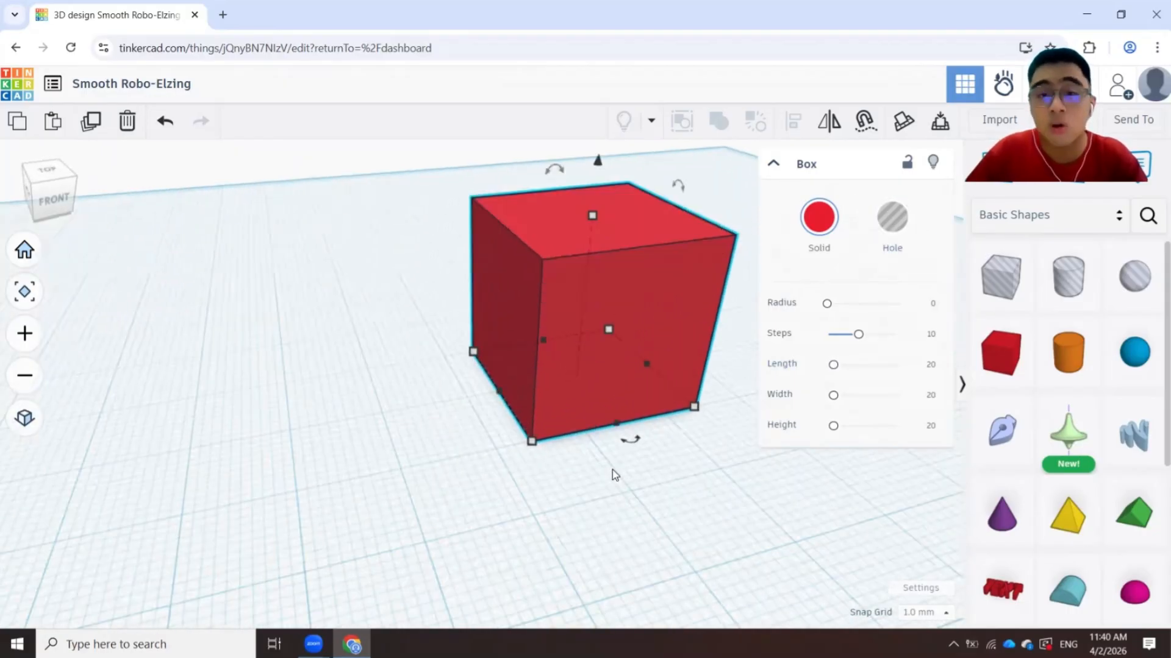
right_drag(612, 470, 463, 465)
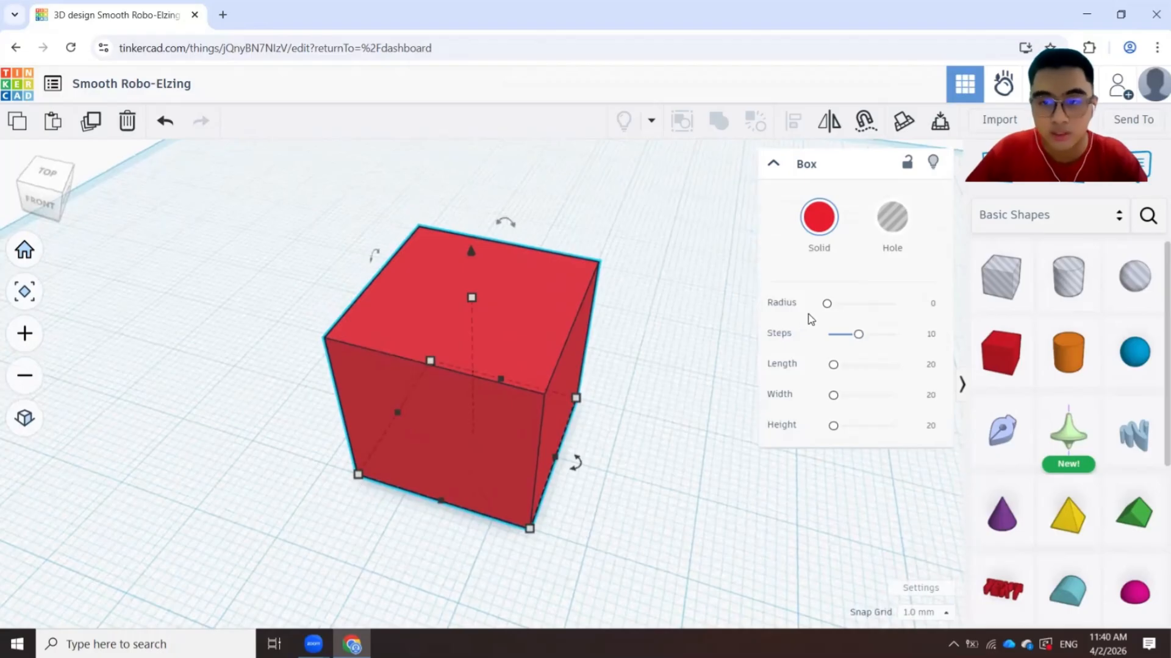
drag(827, 304, 901, 303)
right_drag(343, 394, 430, 359)
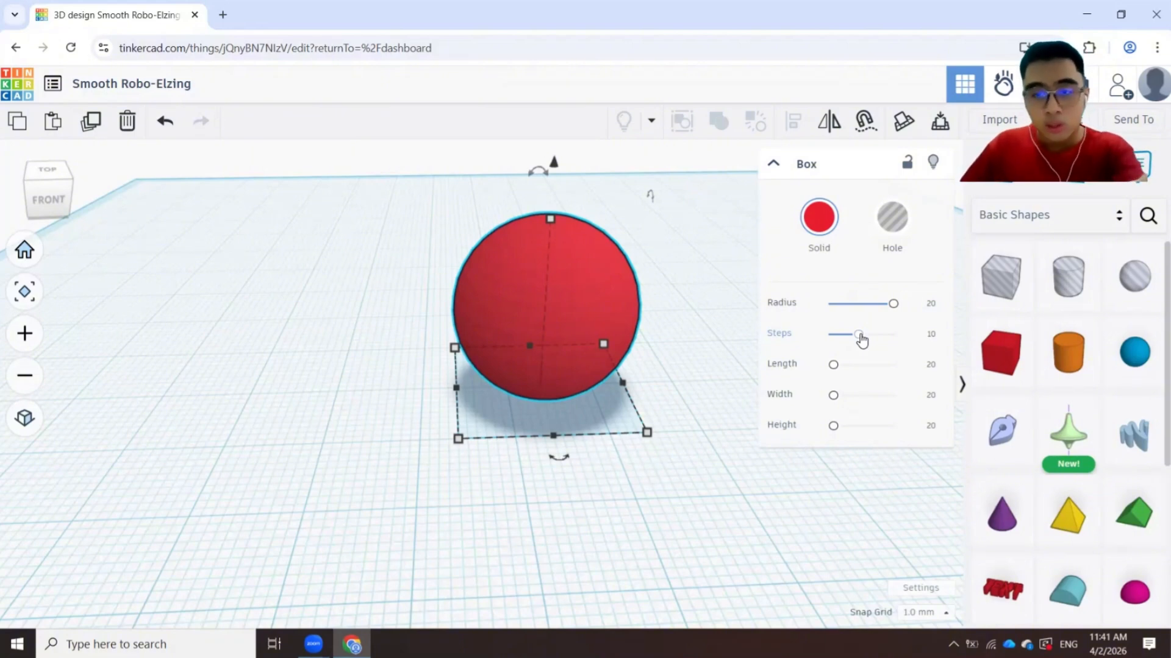
Try the rounded box with its steps at 20 and at 1 to compare the surface smoothness.
drag(861, 340, 910, 332)
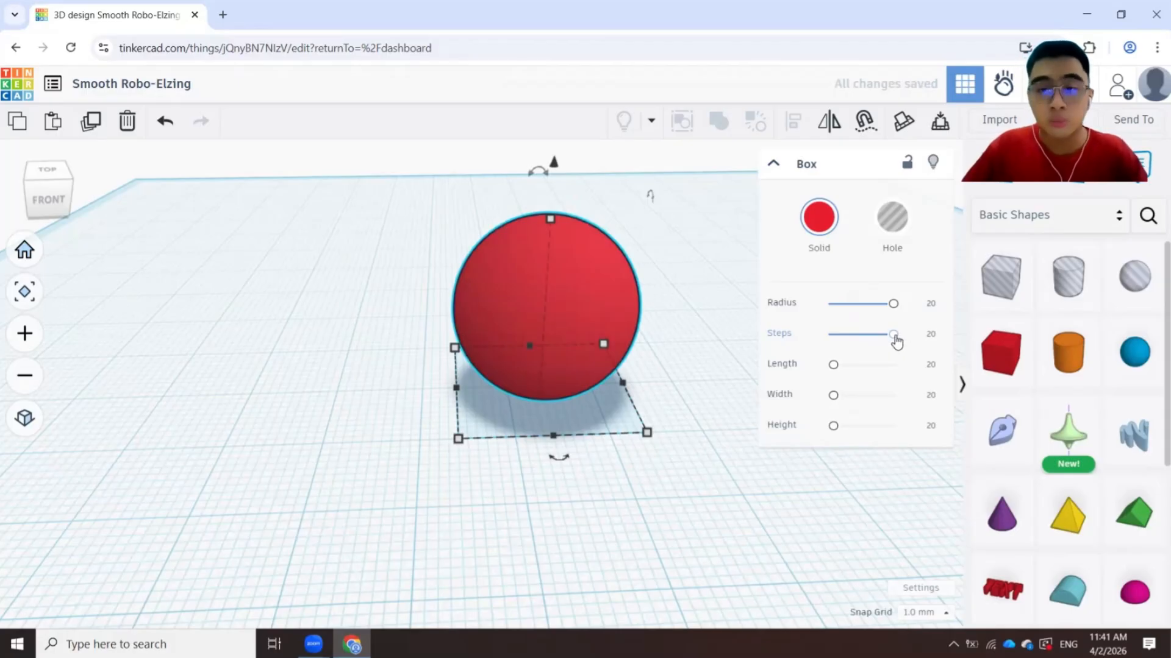
drag(895, 340, 826, 335)
right_drag(439, 419, 256, 390)
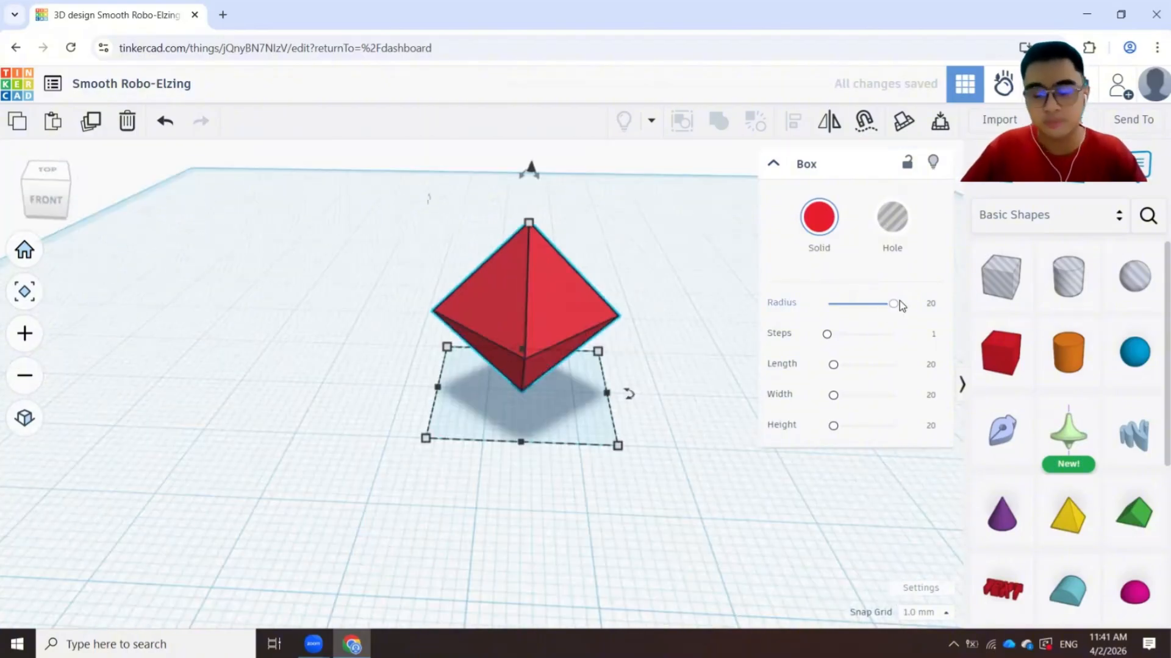
Set the box's radius to 0 and its steps to 20.
drag(894, 303, 806, 299)
mouse_move(500, 320)
right_down()
mouse_move(500, 252)
mouse_move(504, 342)
right_up()
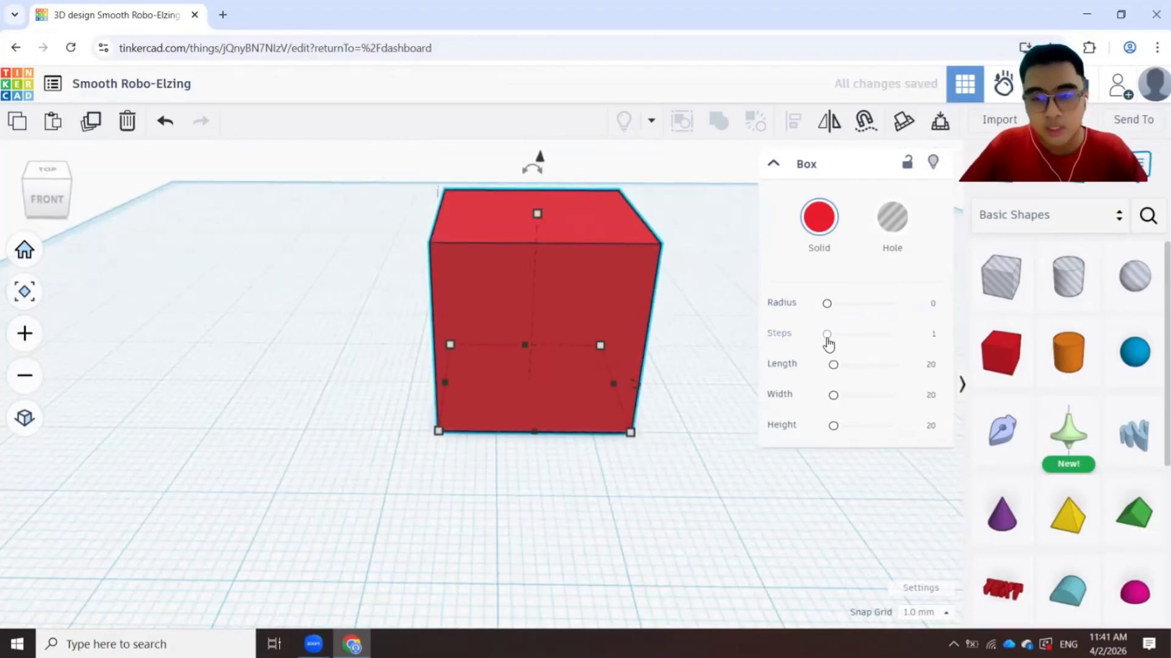
drag(828, 342, 933, 356)
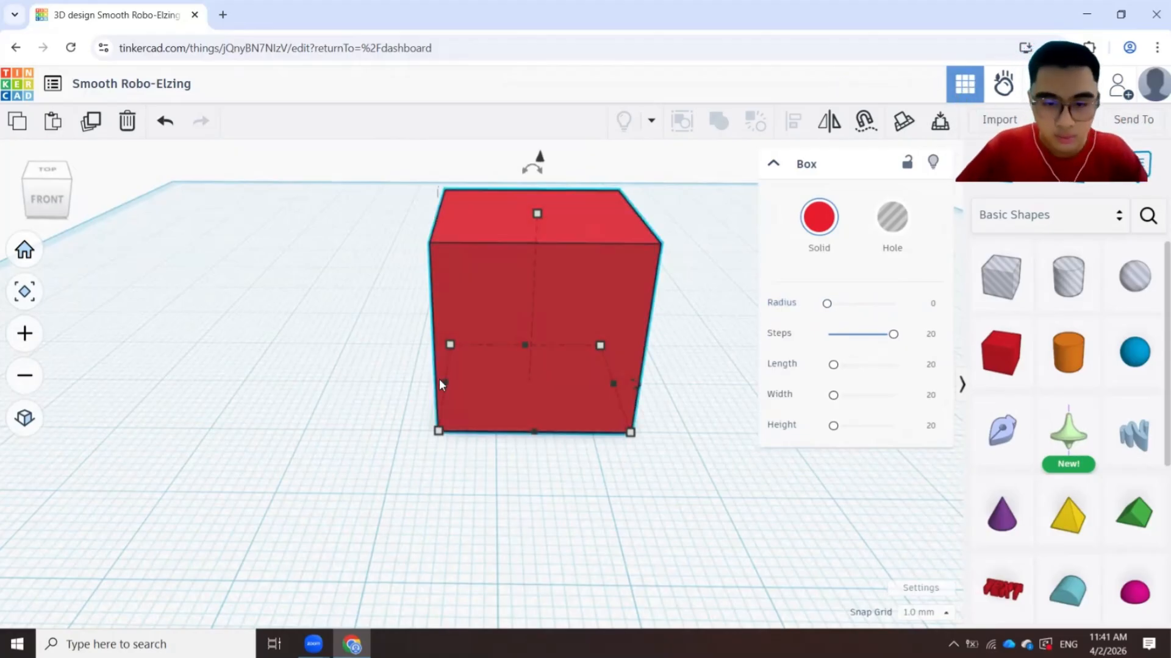
Stretch the box on the workplane to 44 mm wide and 54 mm deep, using its side and front edges.
right_drag(439, 378, 468, 391)
scroll(506, 369, up, 3)
scroll(455, 391, down, 5)
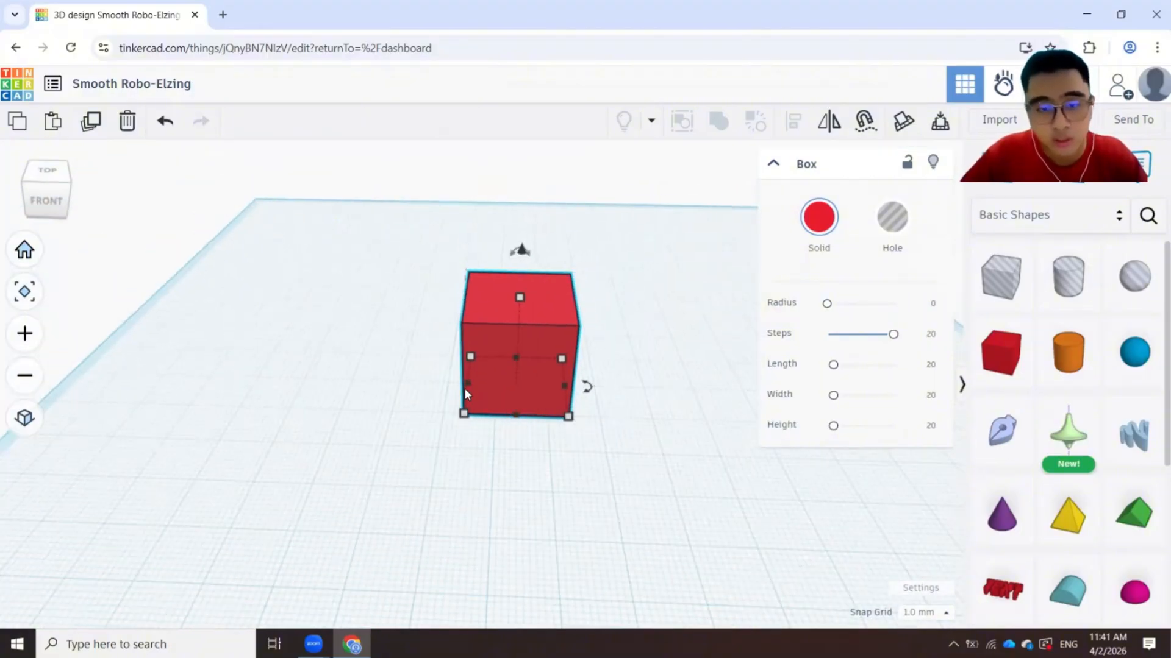
drag(401, 381, 353, 384)
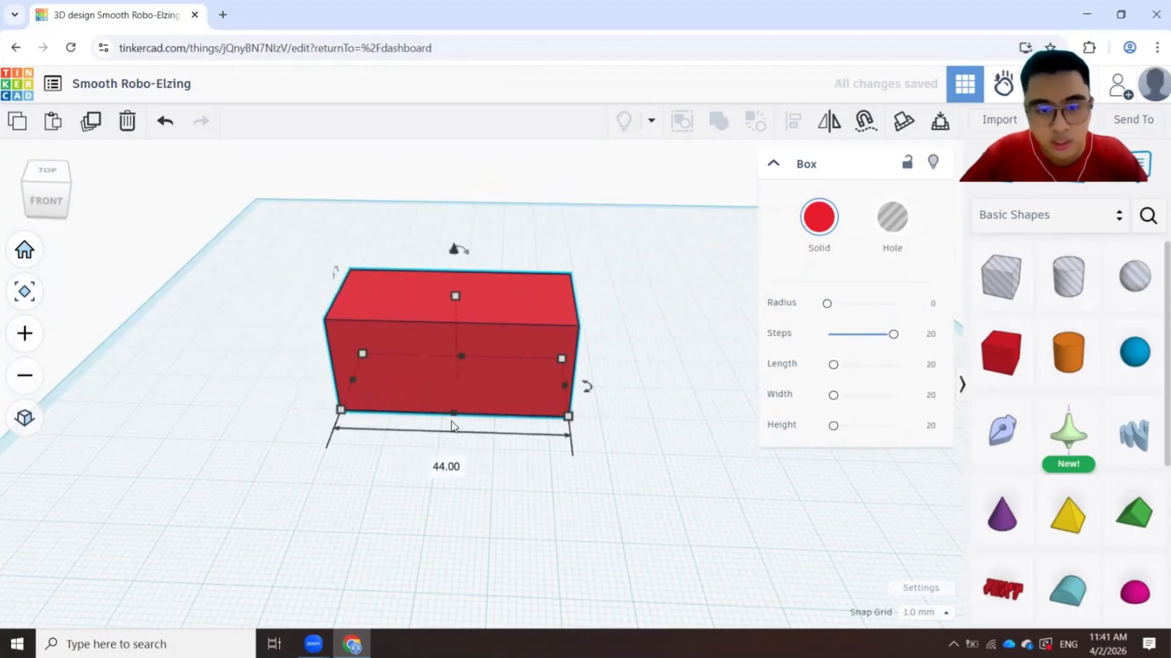
drag(452, 416, 410, 551)
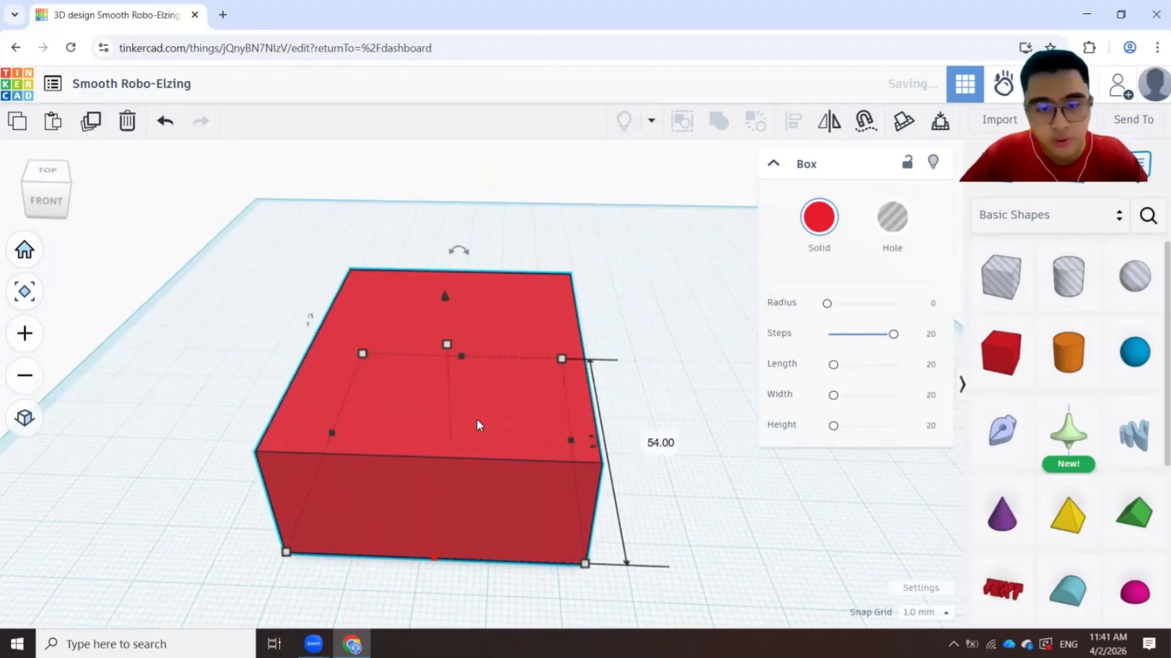
Raise the top of the box to a height of 37 mm.
right_drag(477, 423, 452, 339)
drag(451, 339, 455, 237)
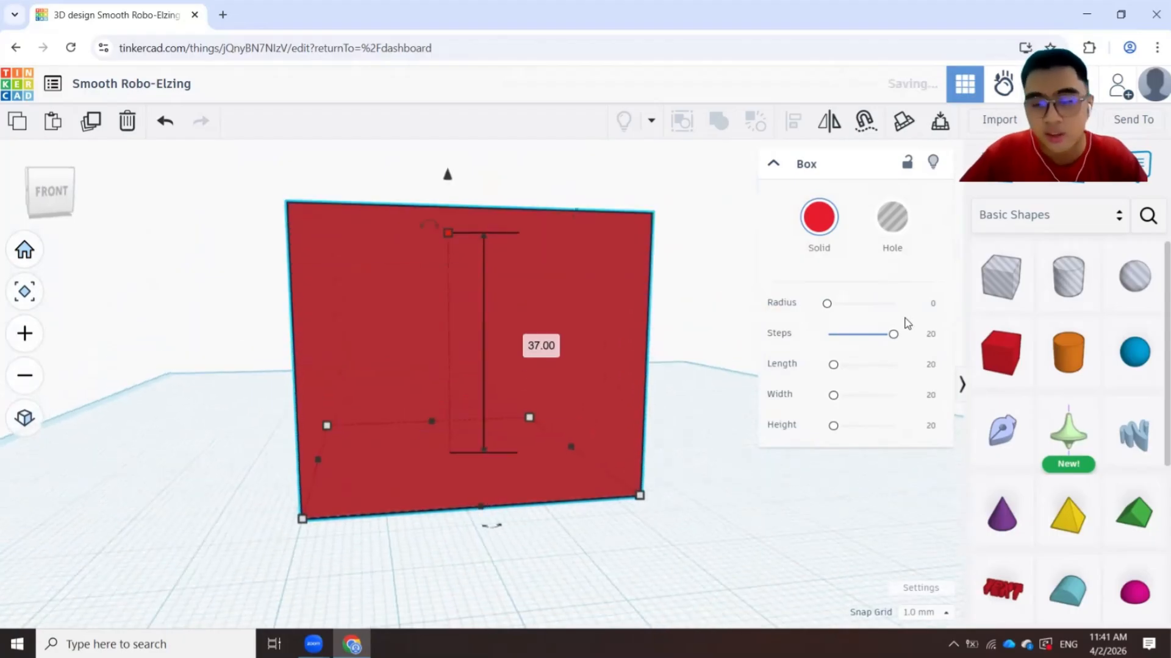
Try reshaping the box with its size parameters: length 3.547, width 47.203 reduced to 21.928, and height 79.371 reduced to 35.714.
drag(834, 369, 853, 425)
scroll(283, 340, down, 3)
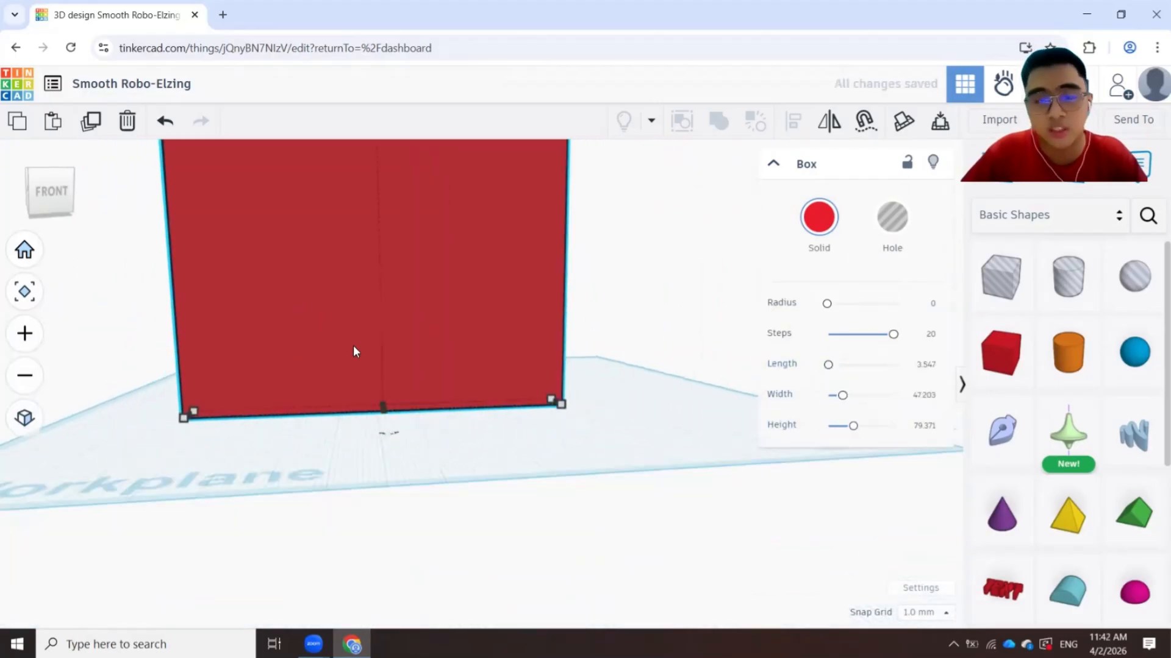
right_drag(355, 350, 858, 450)
drag(853, 427, 834, 395)
right_drag(318, 346, 408, 336)
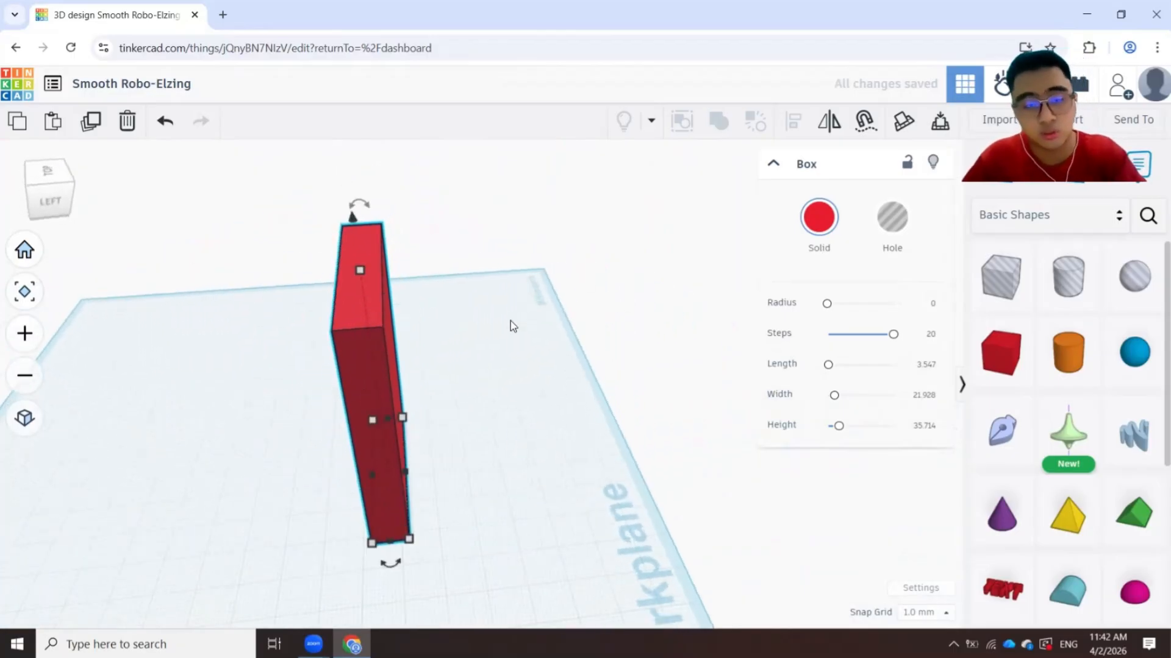
Undo the last length, width and height parameter changes on the box.
key(ctrl+z)
key(ctrl+z)
key(ctrl+z)
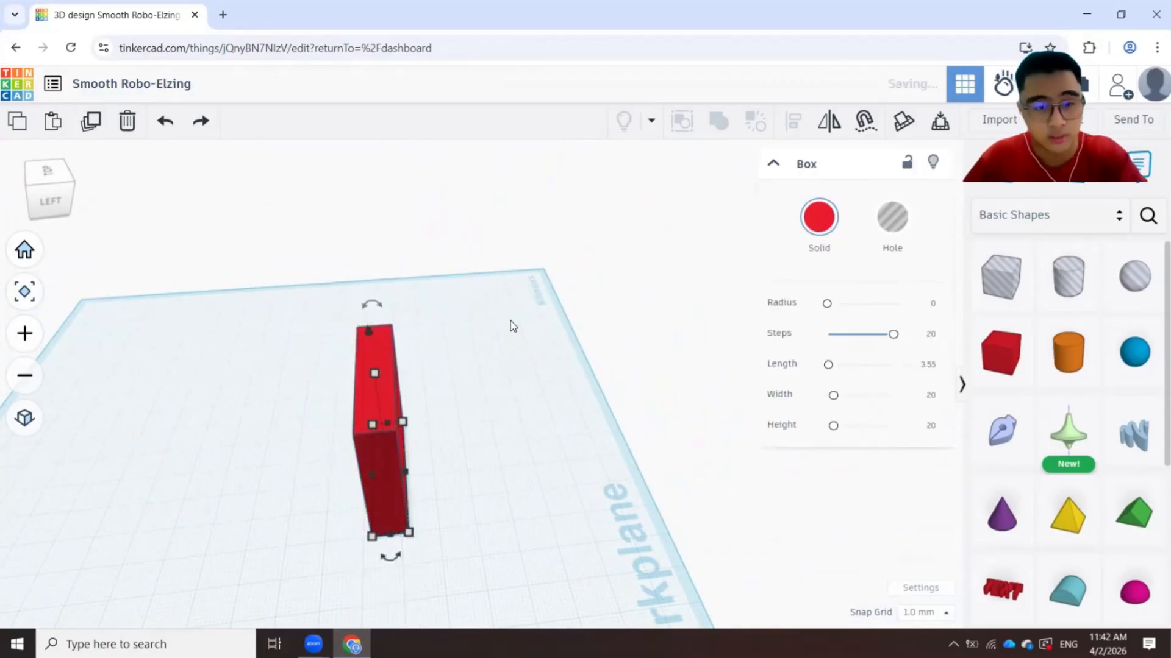
key(ctrl+z)
Move the box across the workplane by 9 mm and -2 mm and deselect it.
right_drag(430, 345, 434, 416)
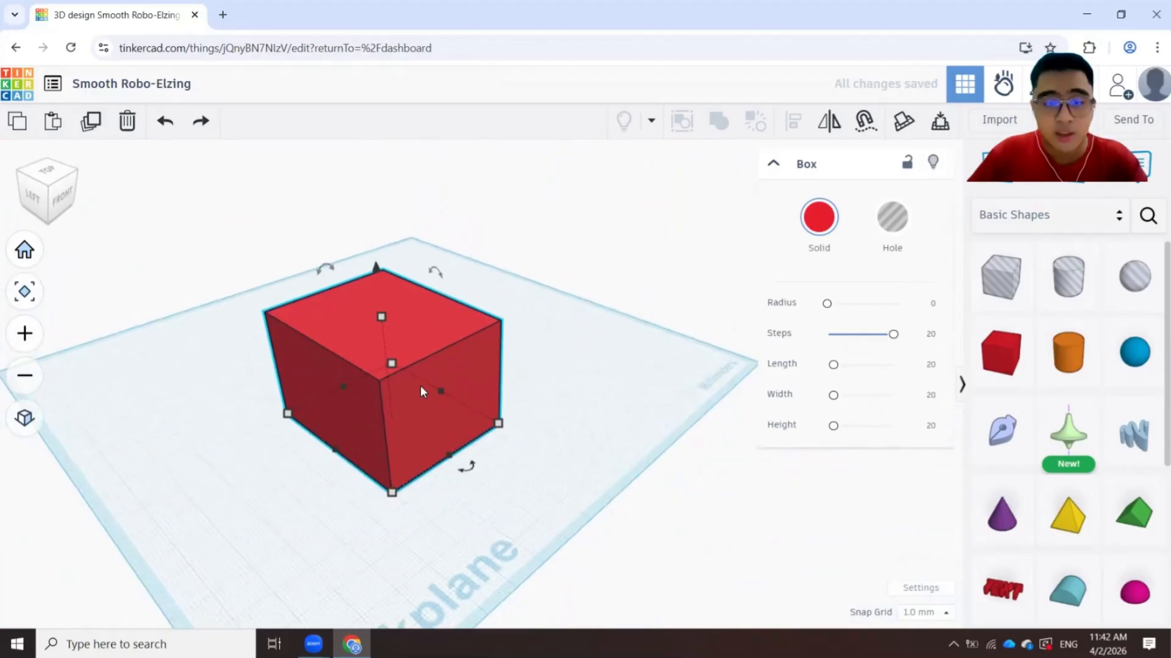
mouse_move(419, 385)
mouse_down()
mouse_move(459, 298)
mouse_move(447, 368)
mouse_move(390, 379)
mouse_move(442, 372)
mouse_move(426, 376)
mouse_up()
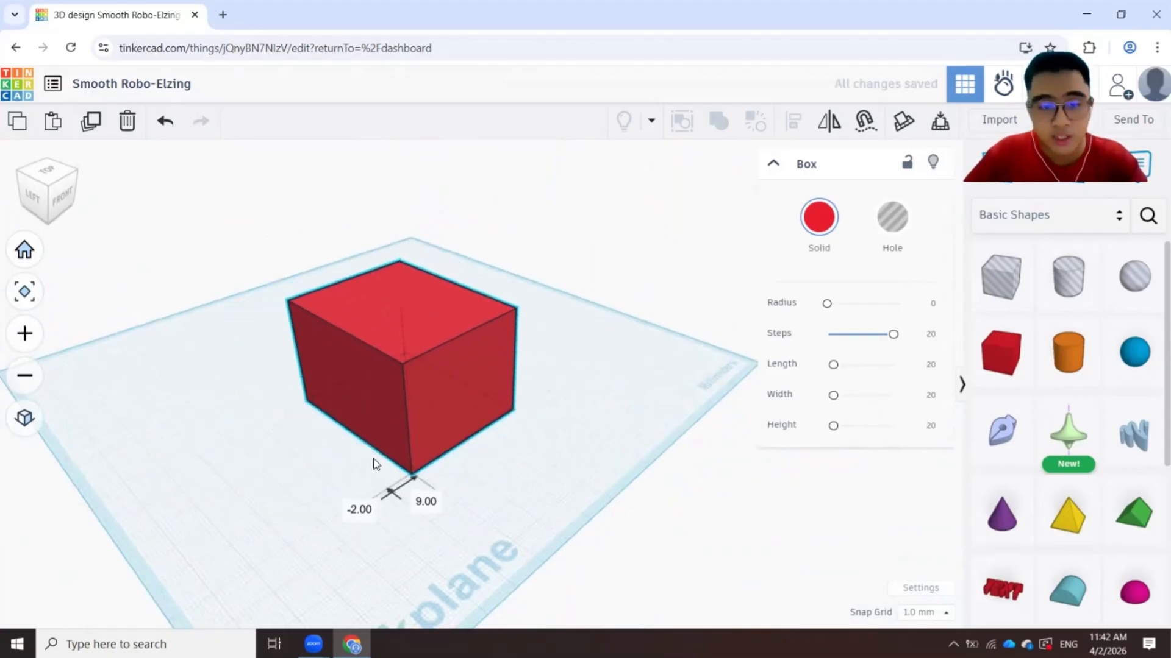
right_drag(375, 465, 397, 399)
click(648, 369)
Shorten the box's depth by pulling in the middle of its front edge, and deselect it.
right_drag(657, 360, 459, 374)
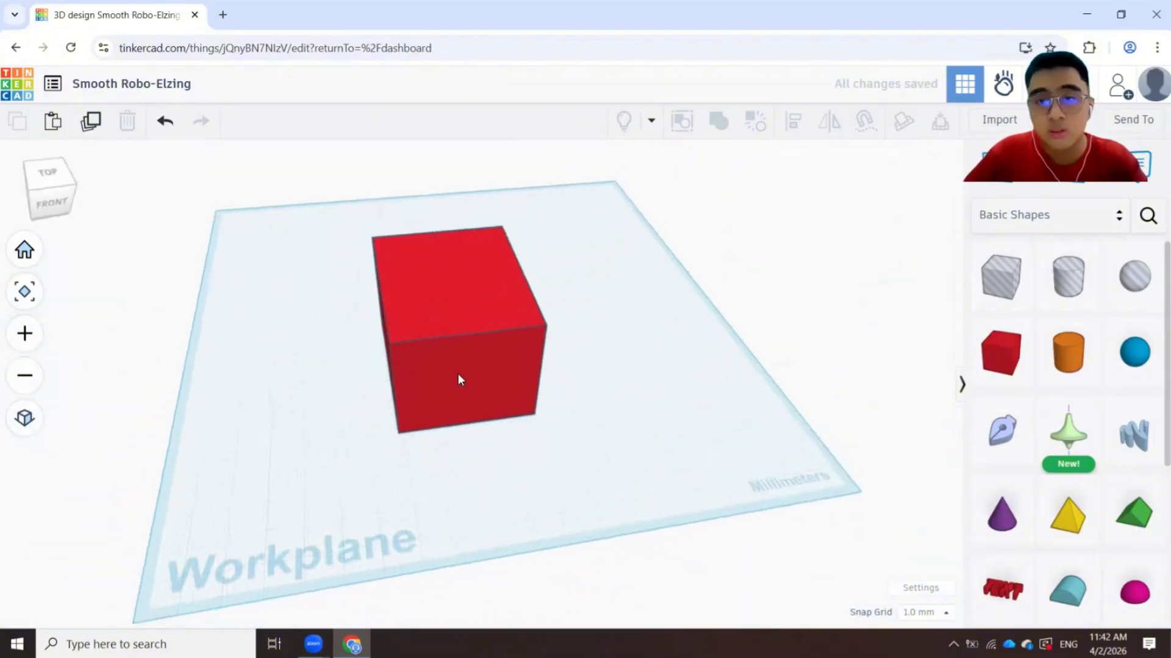
click(459, 374)
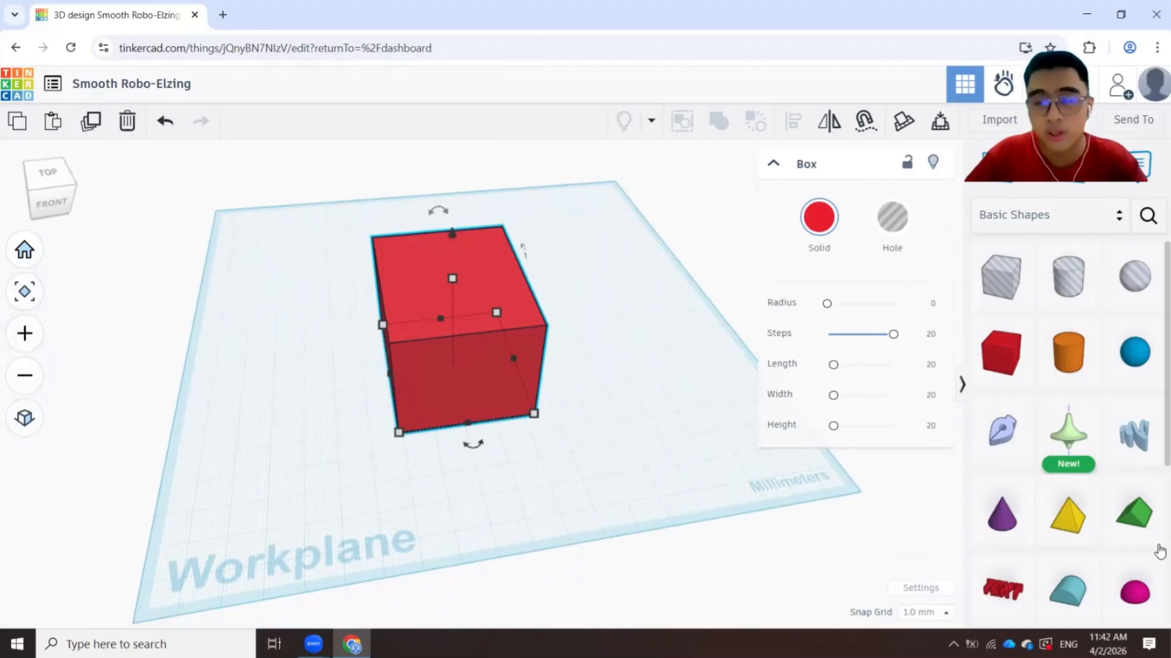
drag(467, 422, 454, 370)
click(654, 359)
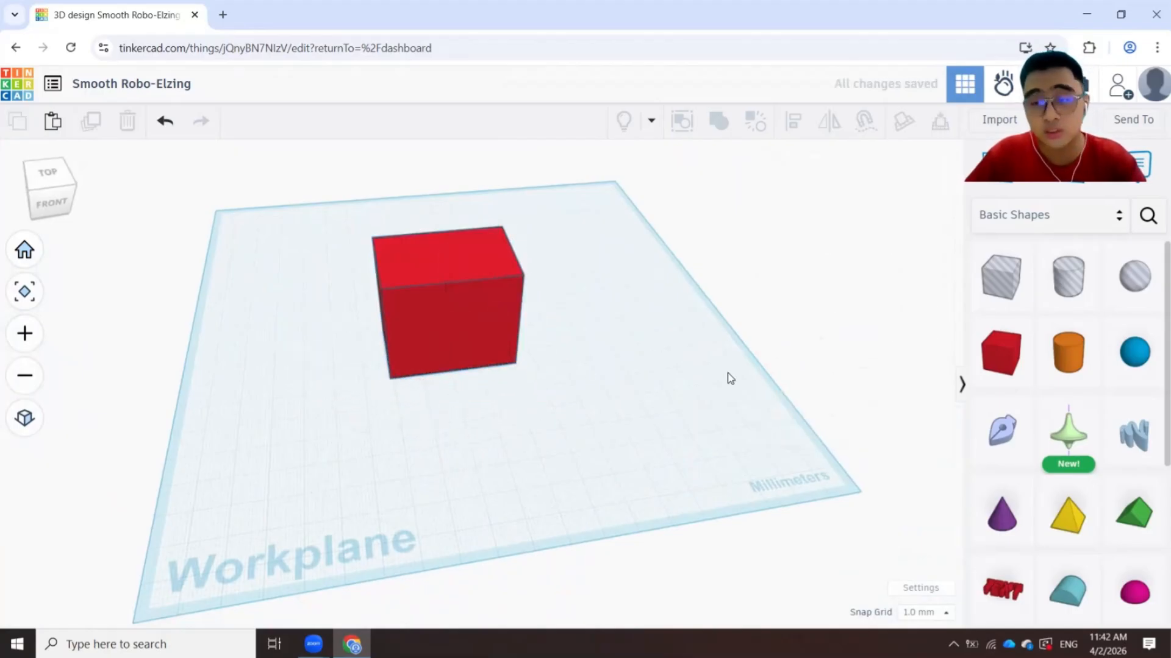
Place a cylinder on the workplane in front of the box and make it 35 mm tall.
click(1068, 354)
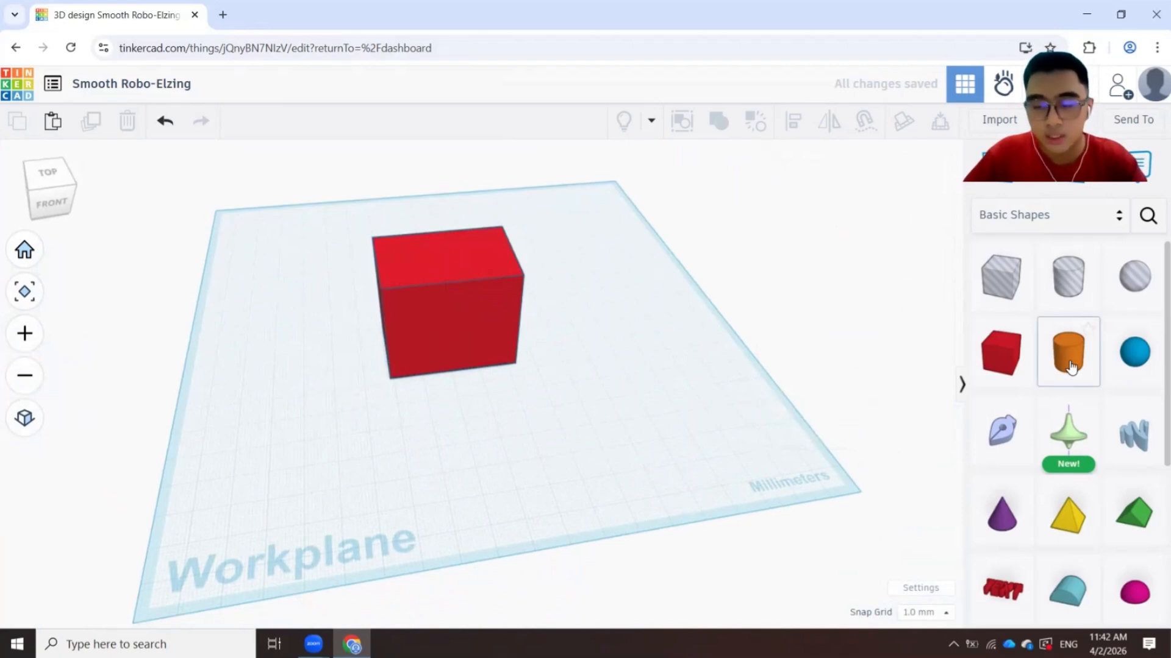
click(461, 400)
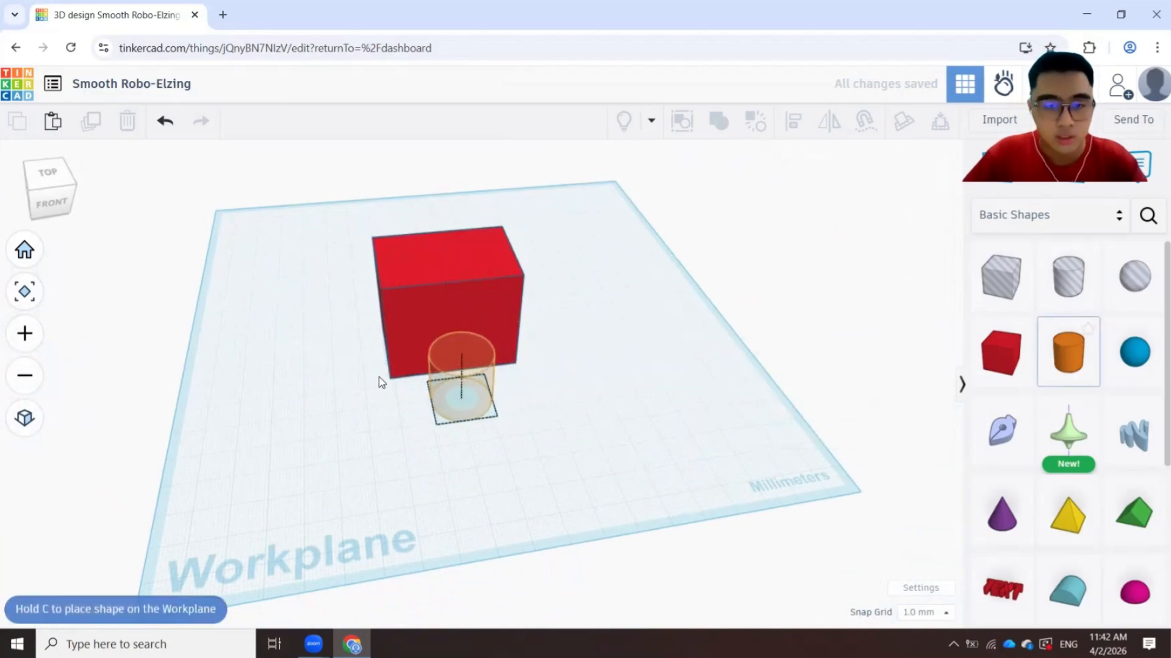
right_drag(378, 377, 460, 370)
drag(442, 362, 441, 291)
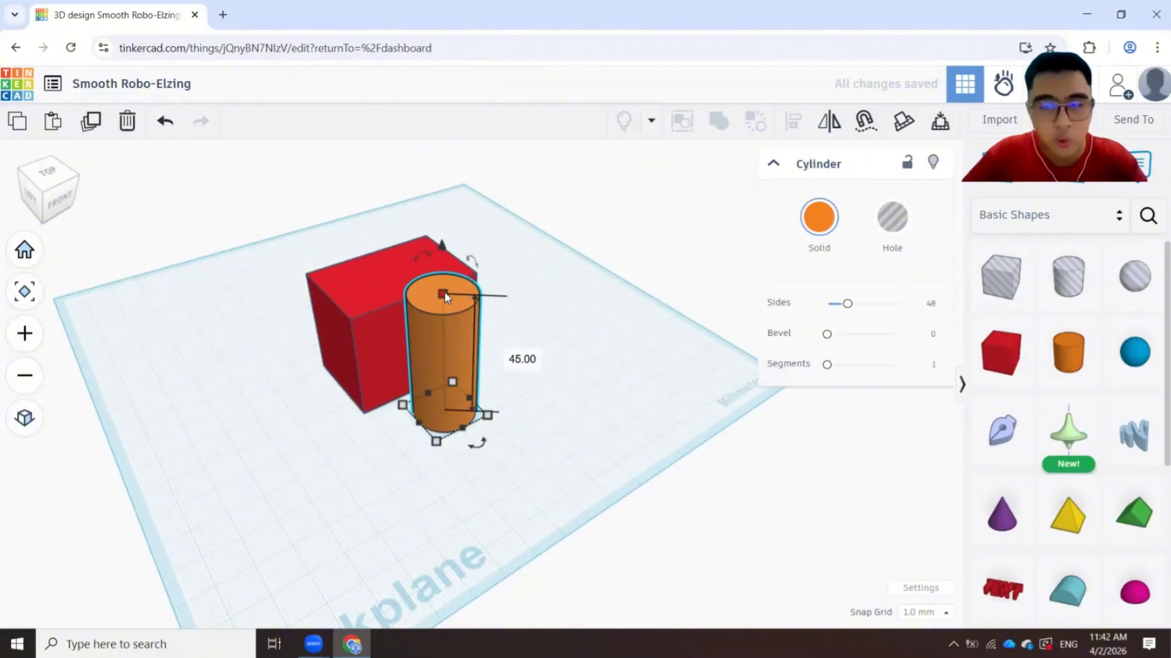
drag(445, 298, 448, 324)
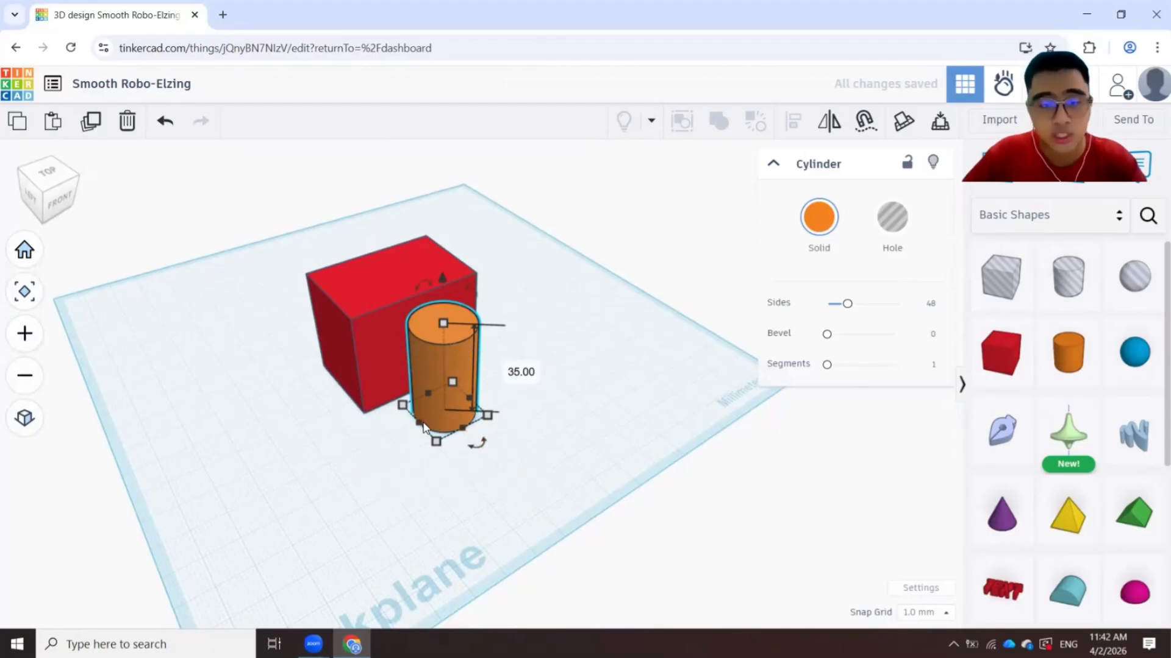
Try enlarging the cylinder's base to 44 by 40 mm from its front corner, and undo it.
drag(438, 446, 423, 533)
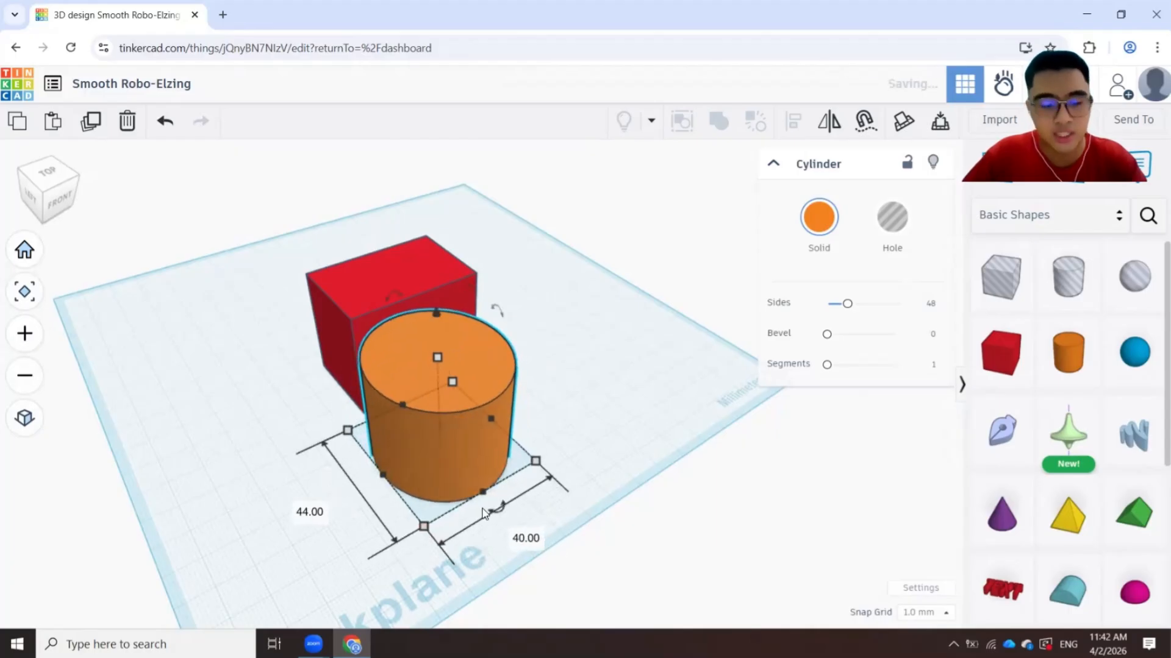
key(ctrl+z)
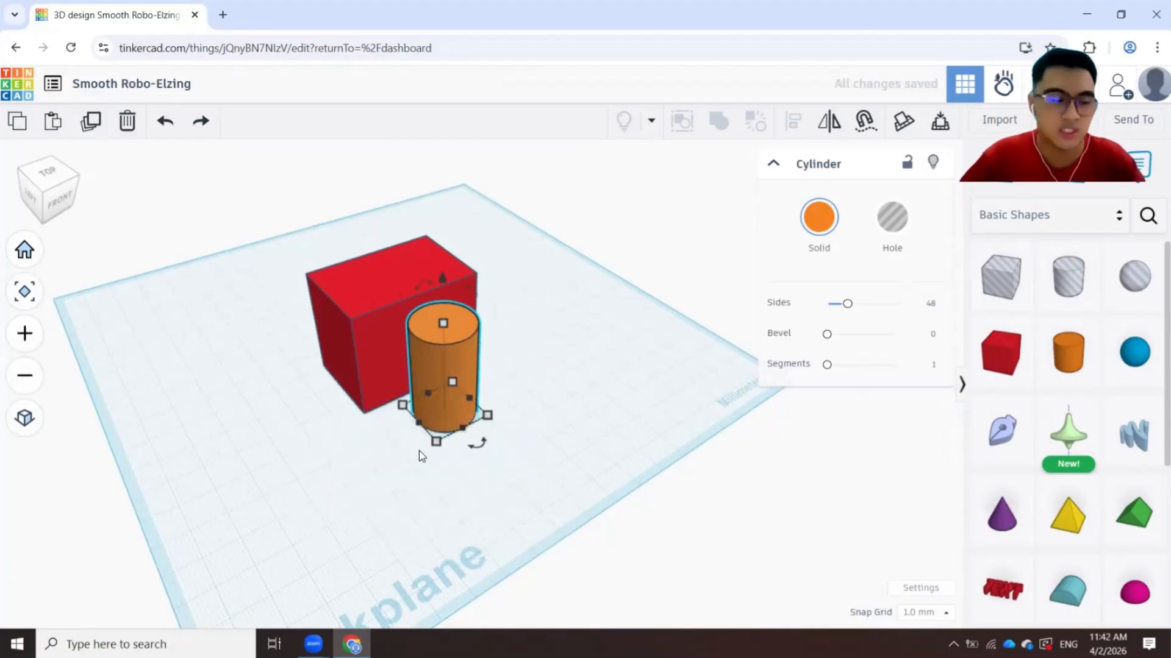
Move the cylinder by -9 mm and 1 mm so it partly overlaps the front face of the box.
right_drag(419, 451, 494, 445)
right_drag(490, 436, 583, 491)
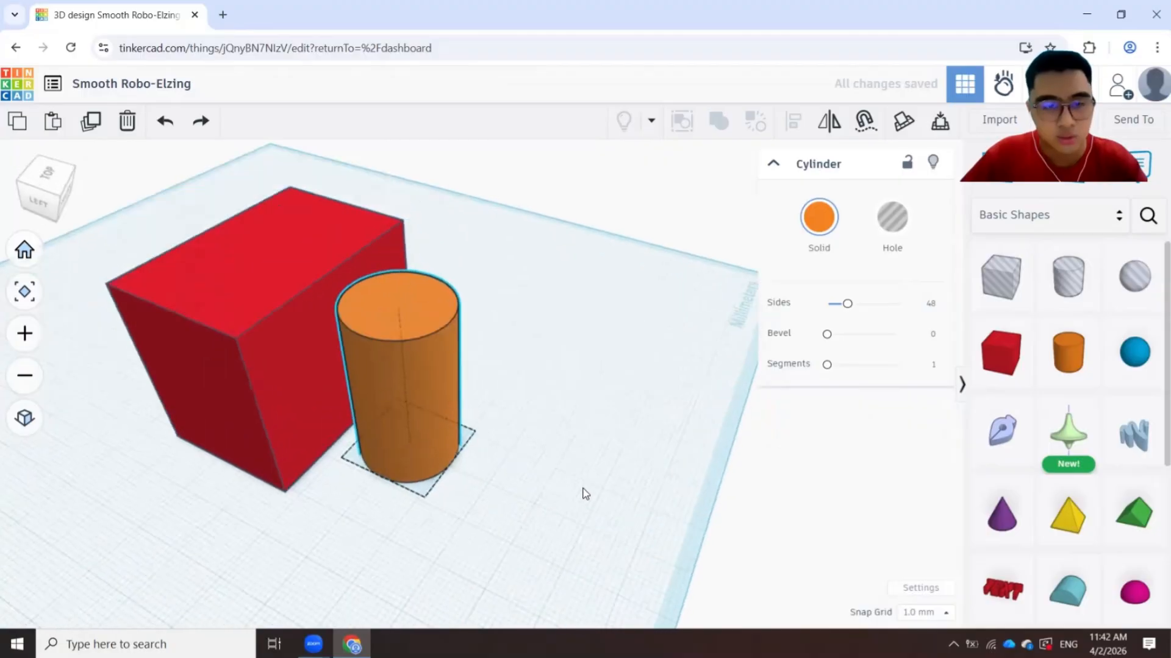
scroll(583, 491, down, 1)
click(583, 537)
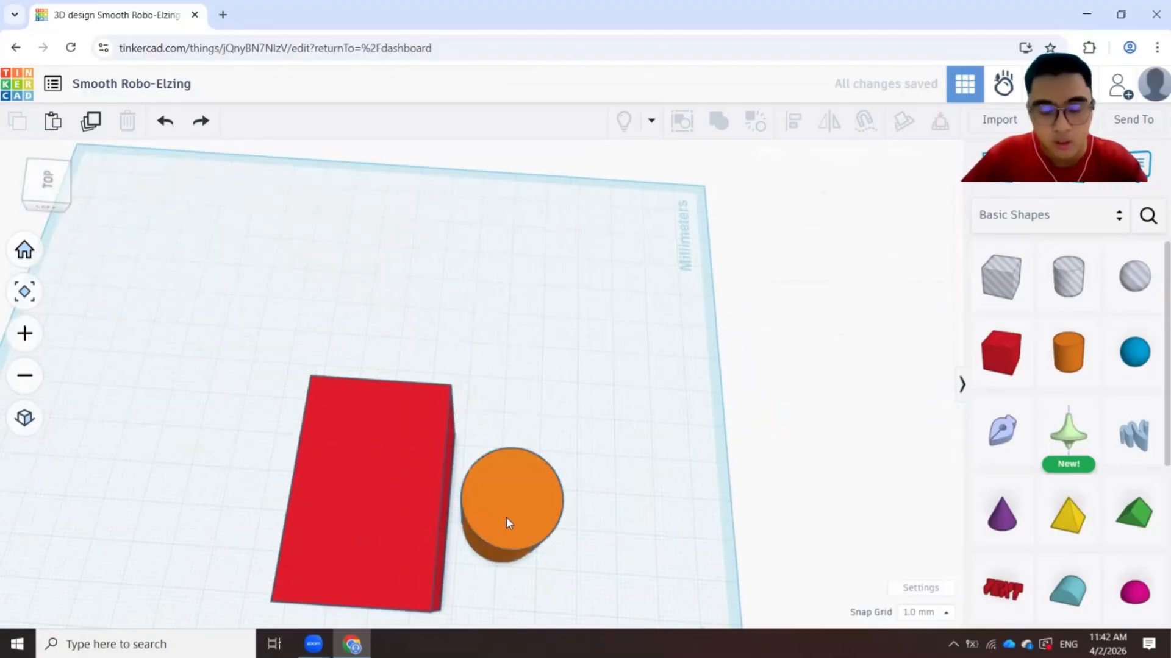
drag(506, 517, 459, 510)
scroll(631, 499, down, 3)
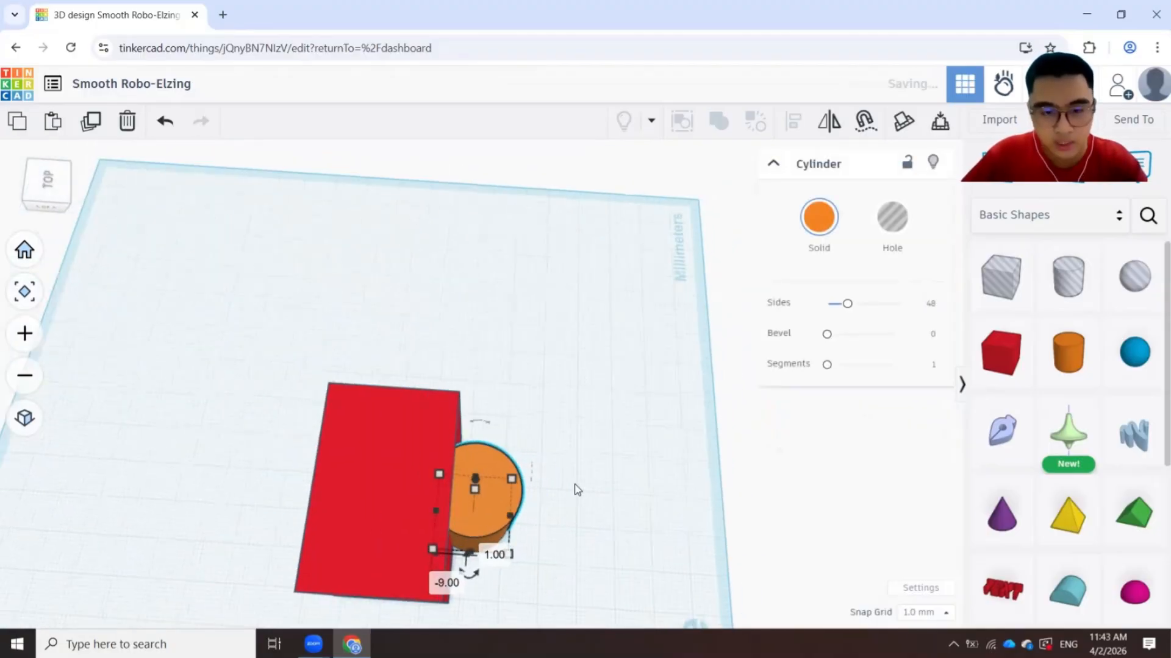
click(525, 547)
Select the box and the cylinder individually, and fit the view to the selected box.
right_drag(379, 510, 504, 468)
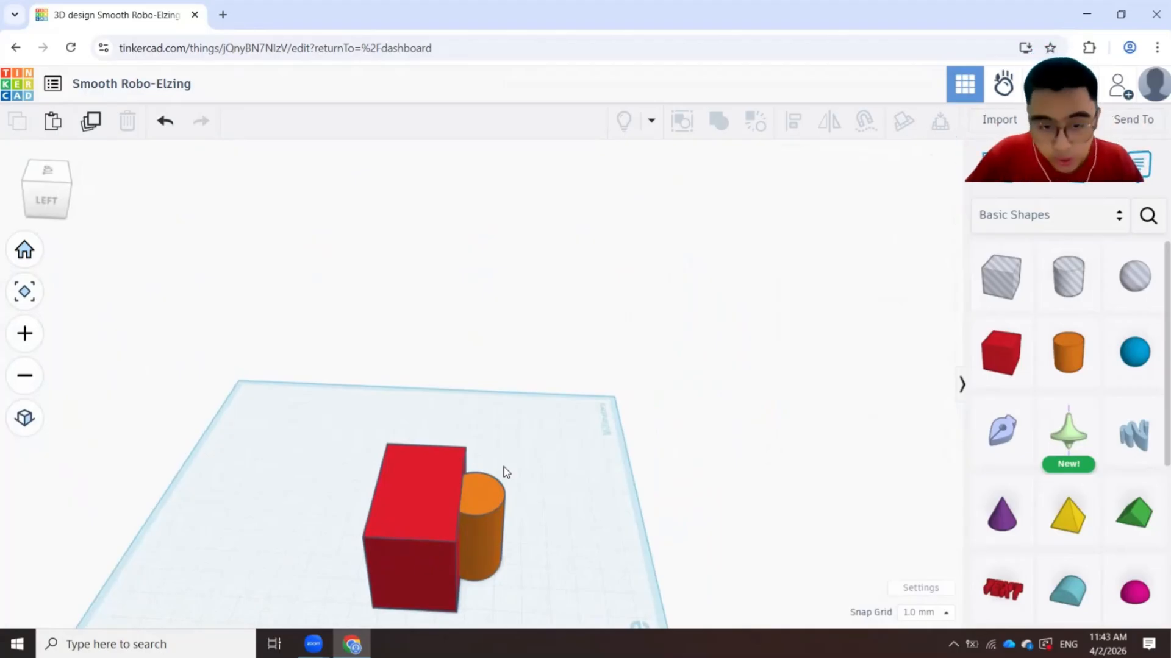
scroll(503, 467, down, 3)
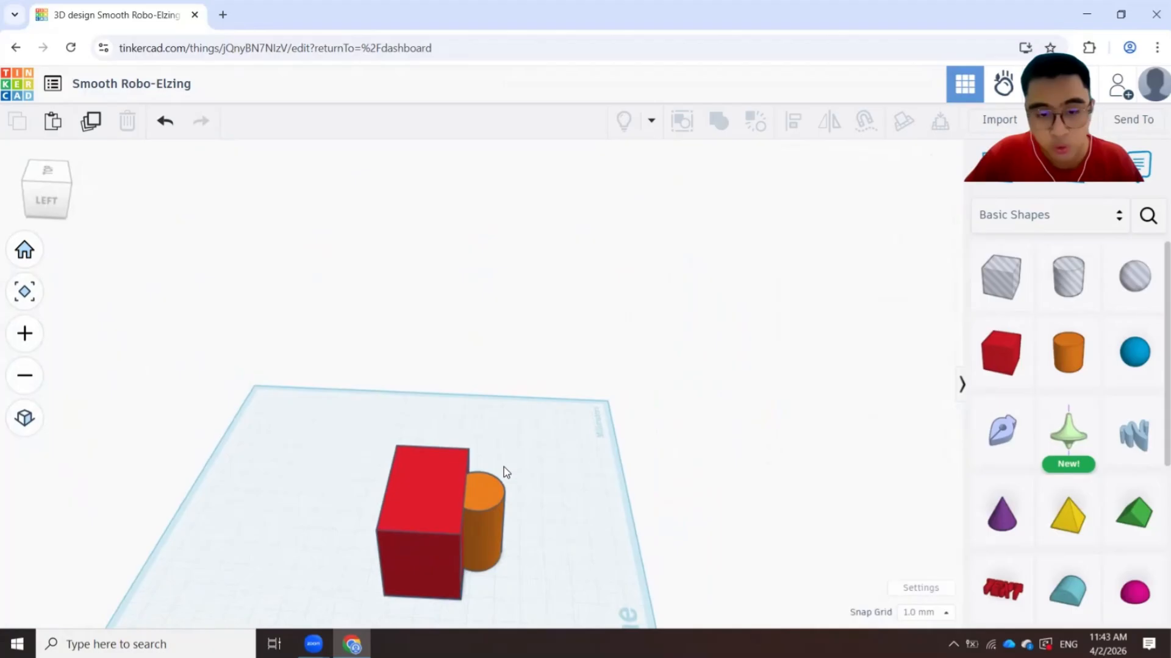
click(417, 526)
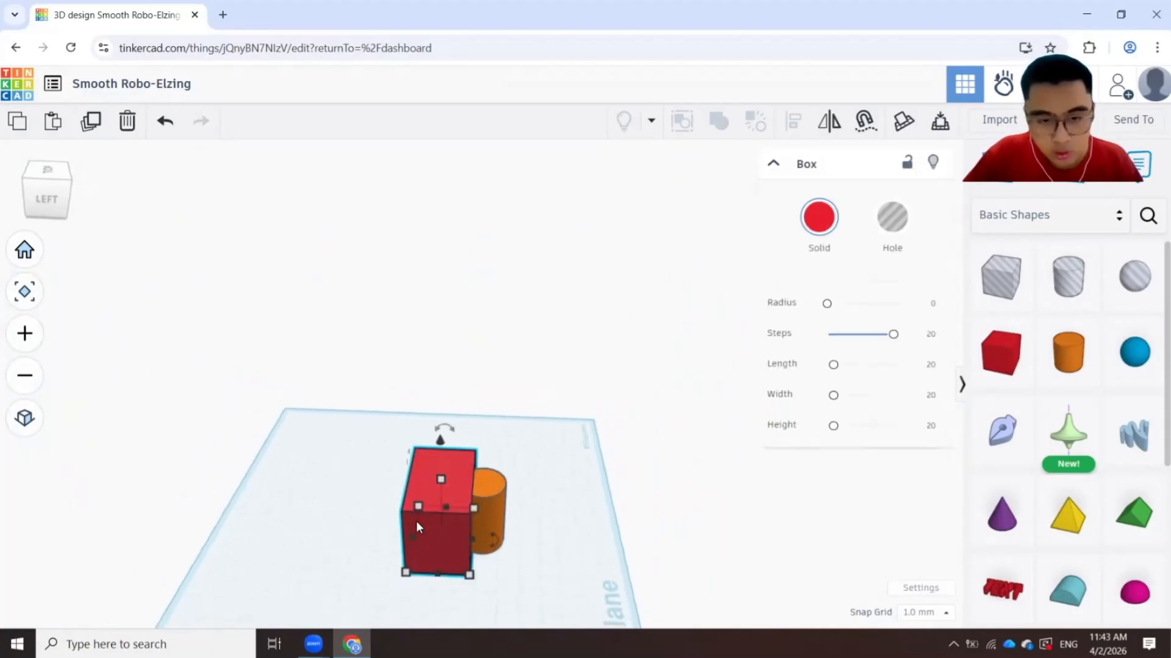
click(491, 514)
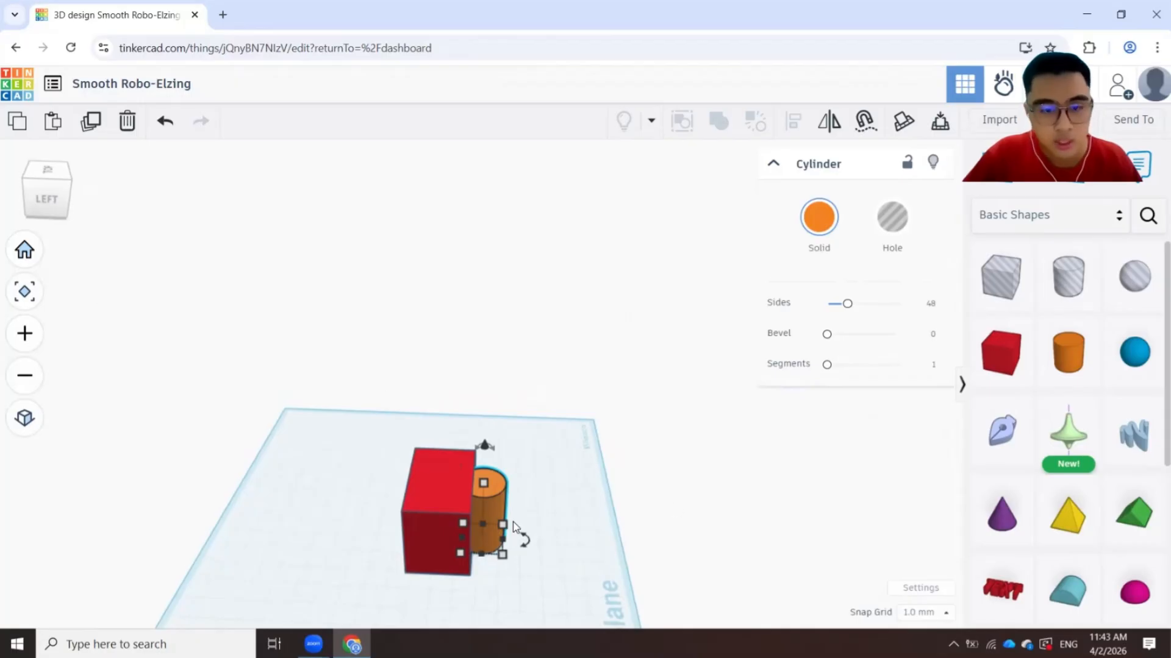
click(437, 494)
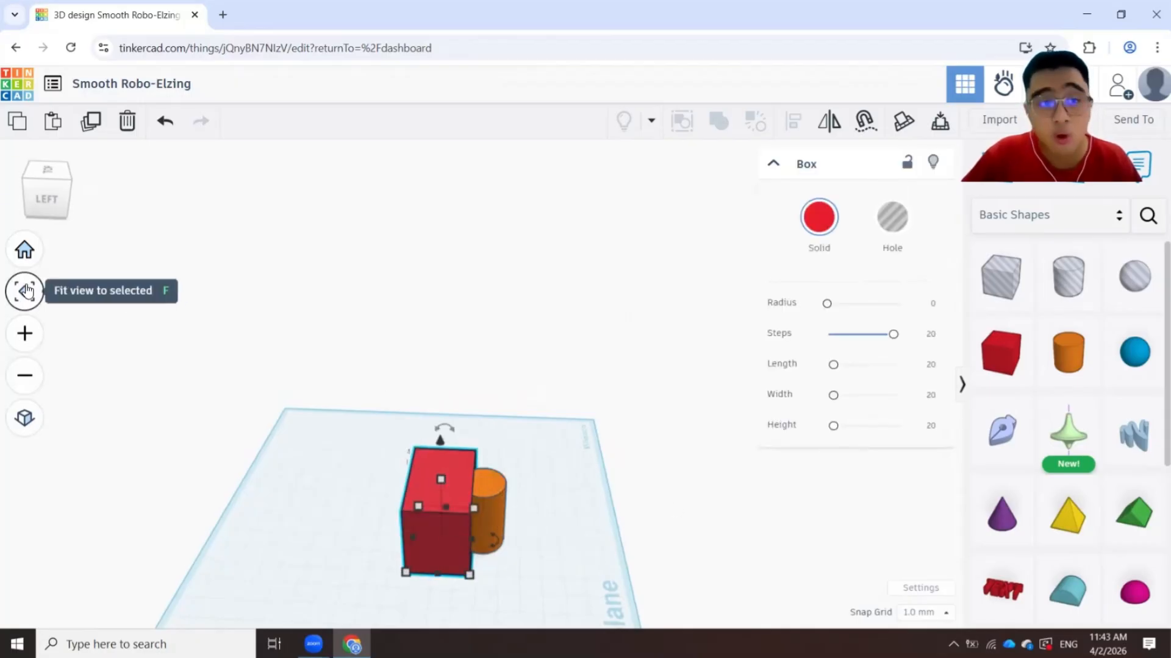
click(25, 291)
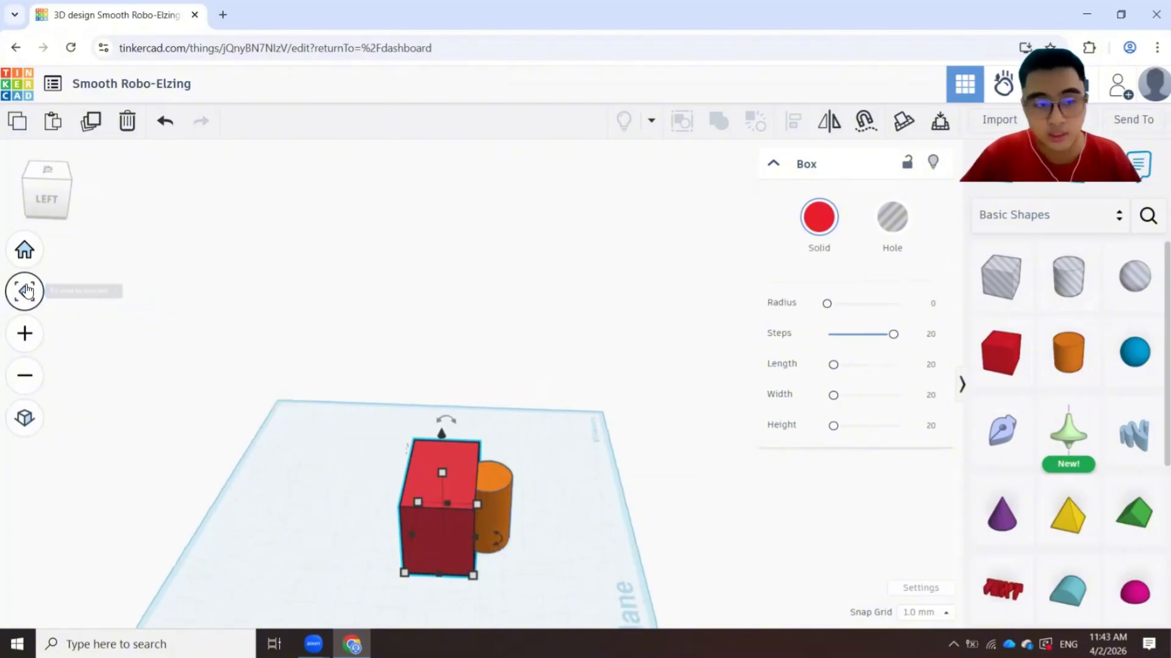
scroll(720, 480, down, 2)
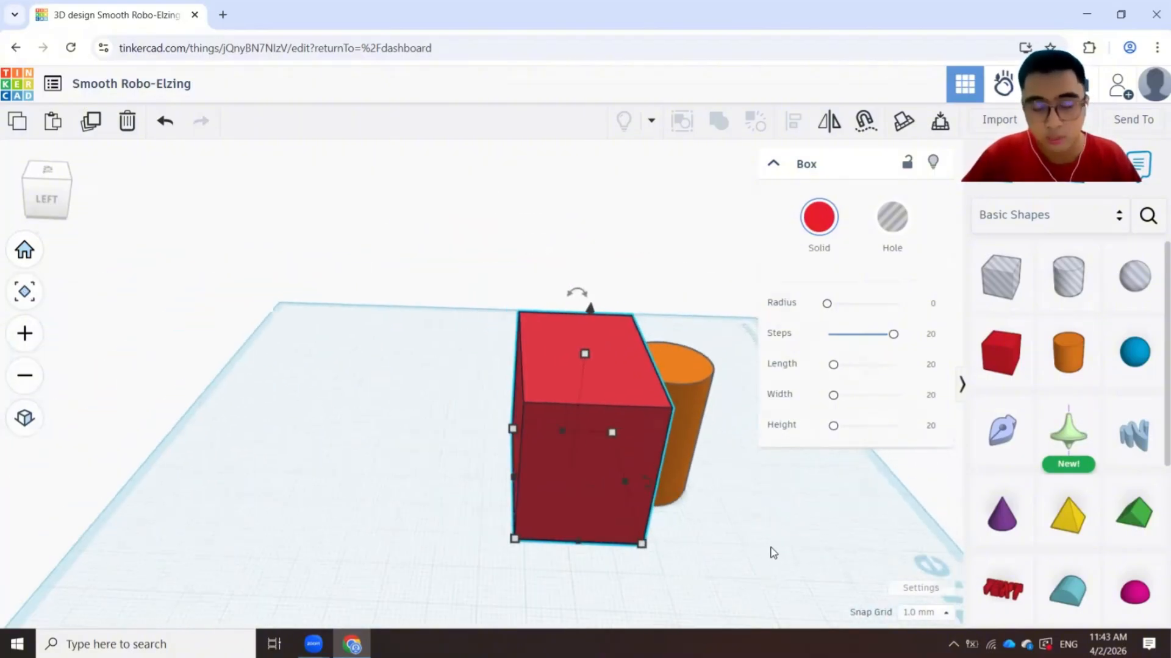
Select the box and the cylinder together with a selection window and group them as a union.
right_drag(771, 554, 677, 530)
scroll(679, 527, down, 2)
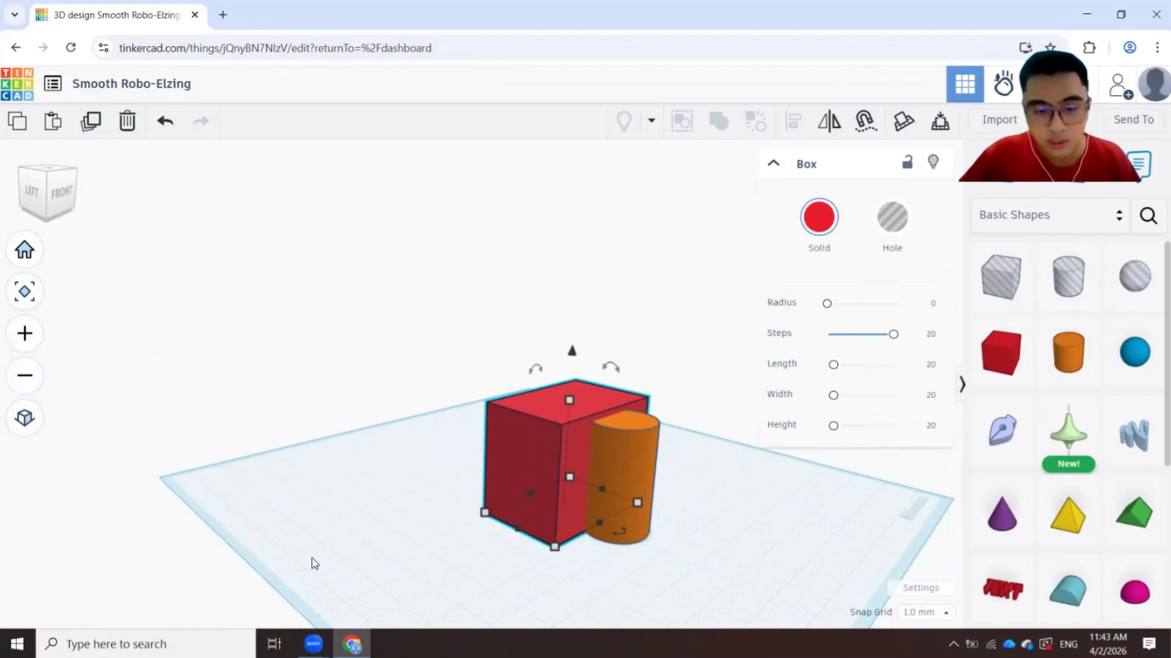
drag(311, 559, 732, 288)
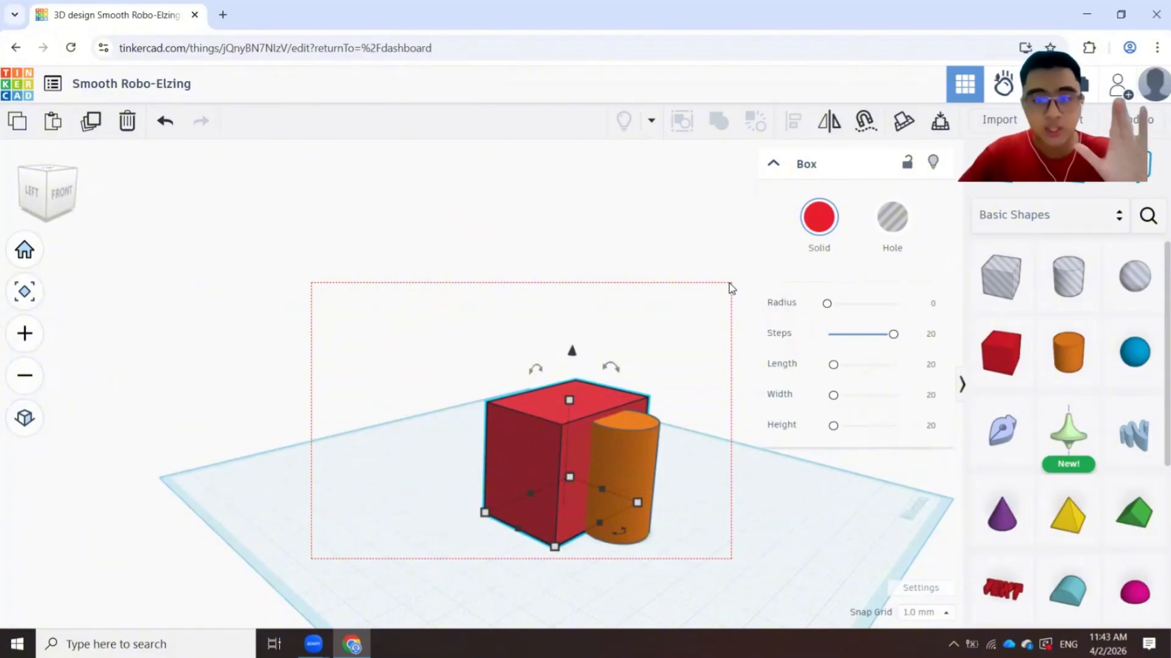
drag(732, 288, 730, 287)
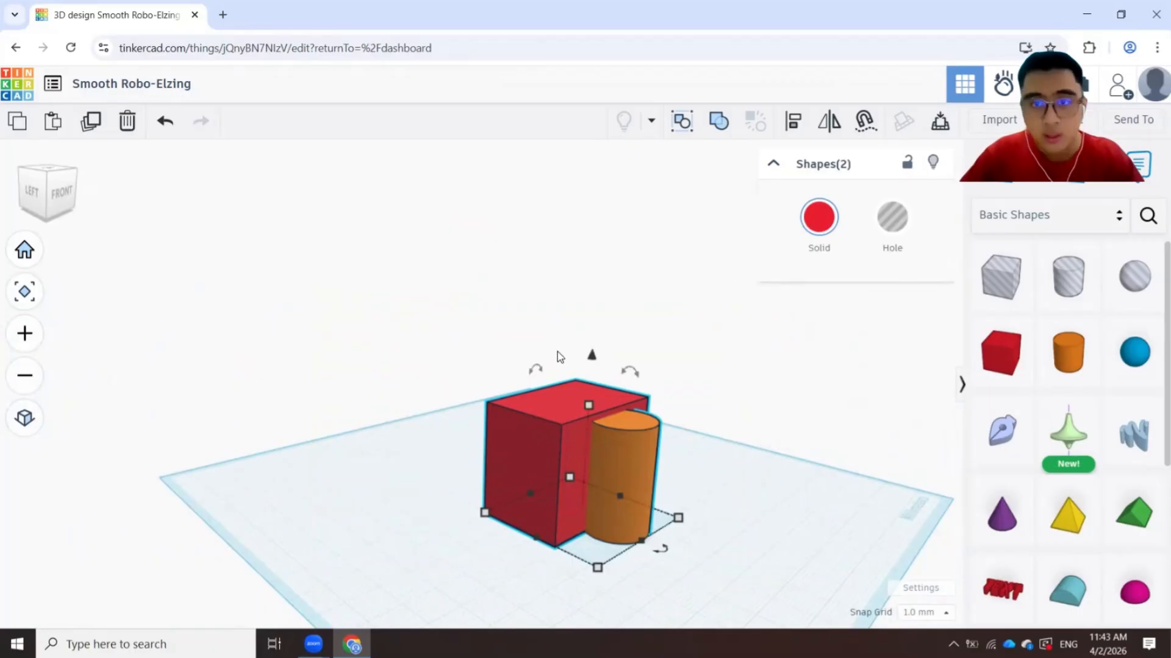
right_drag(557, 353, 653, 386)
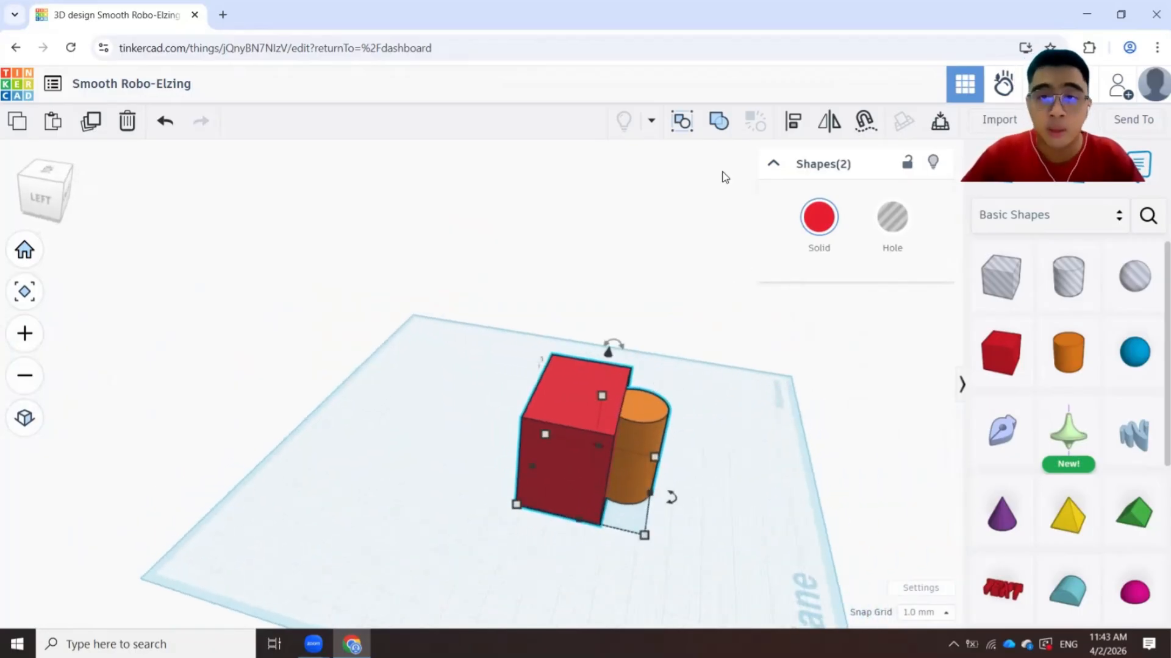
click(720, 124)
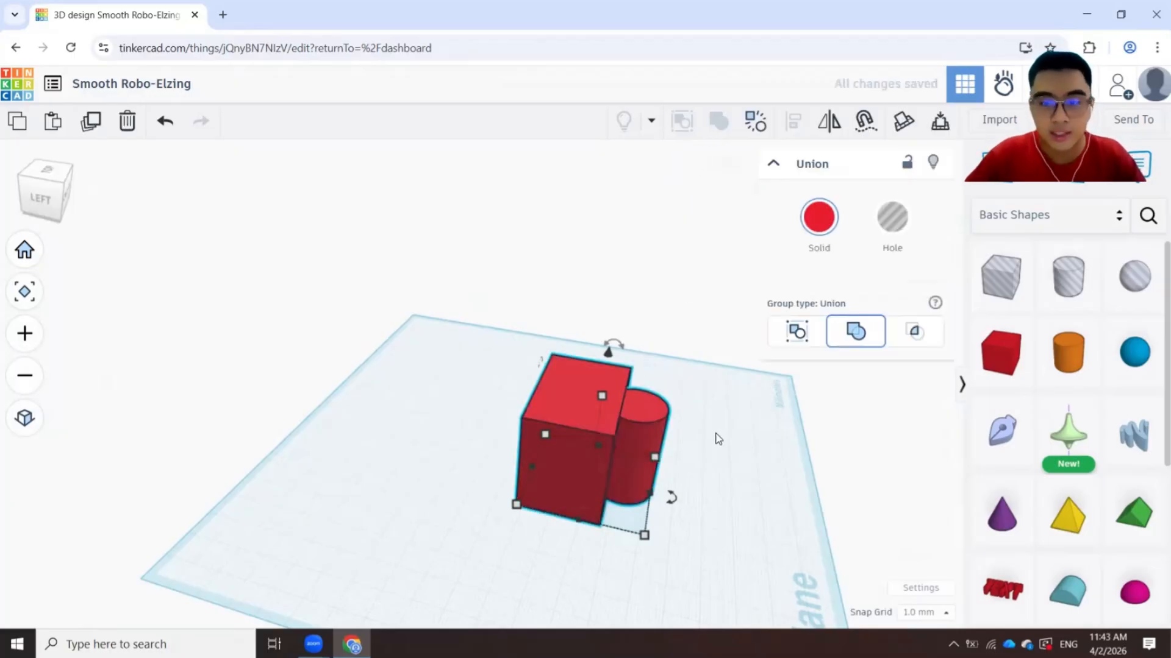
Move the union a short way back on the workplane and ungroup it into the separate box and cylinder.
mouse_move(755, 486)
right_down()
mouse_move(687, 486)
mouse_move(773, 499)
right_up()
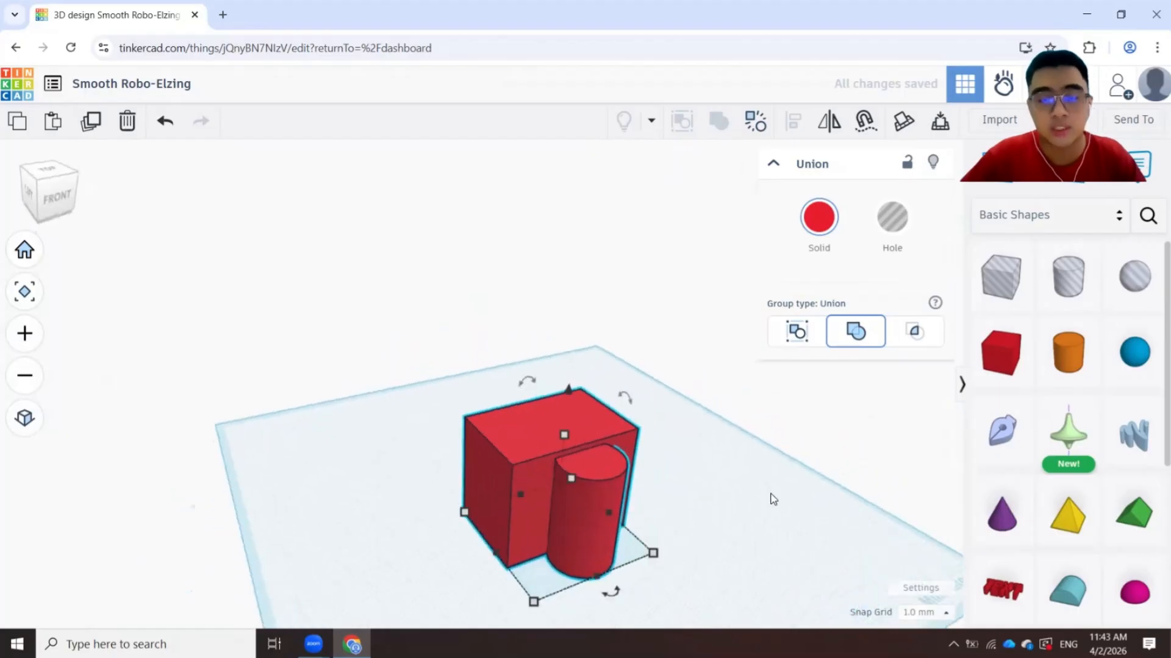
drag(573, 481, 595, 458)
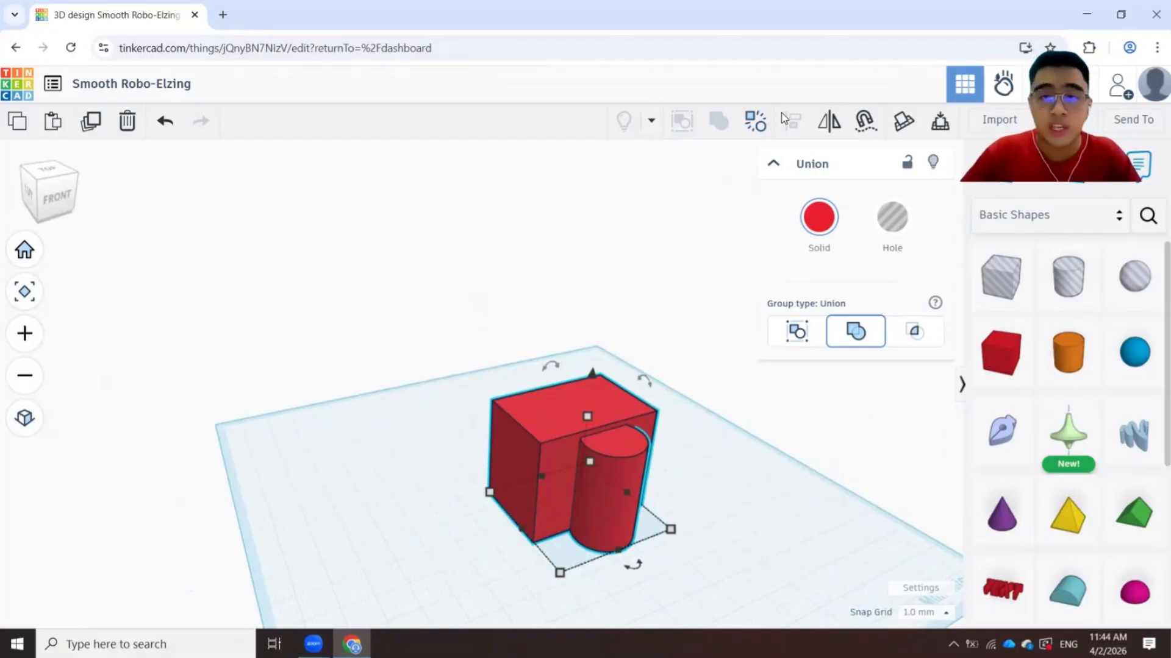
click(749, 124)
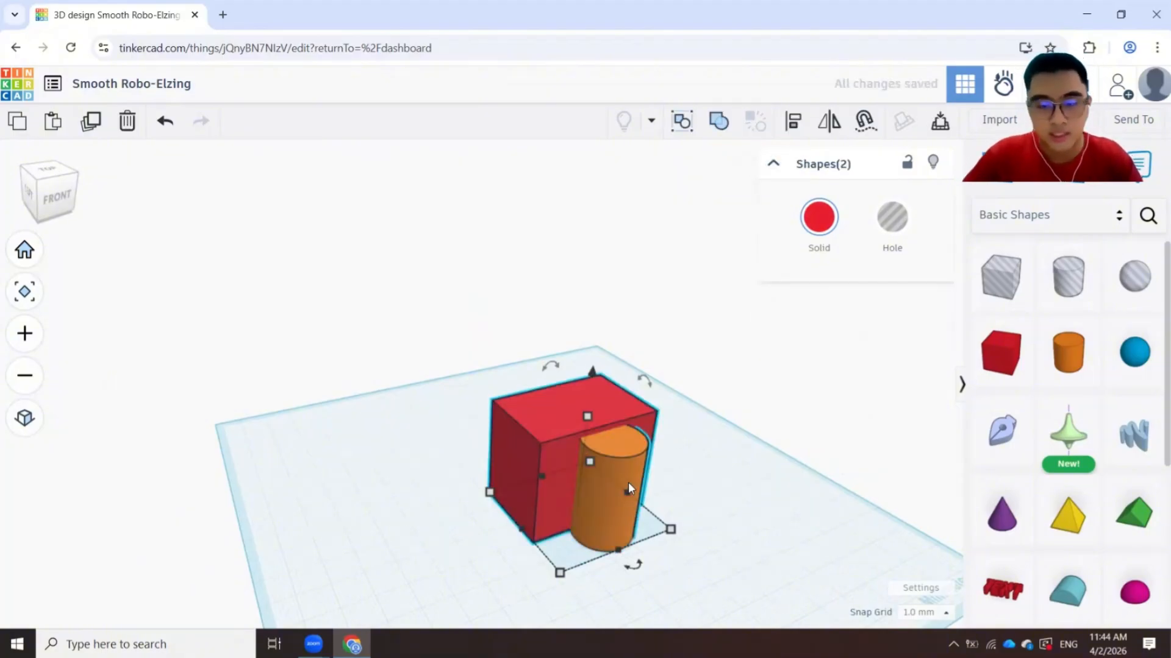
right_drag(648, 471, 622, 427)
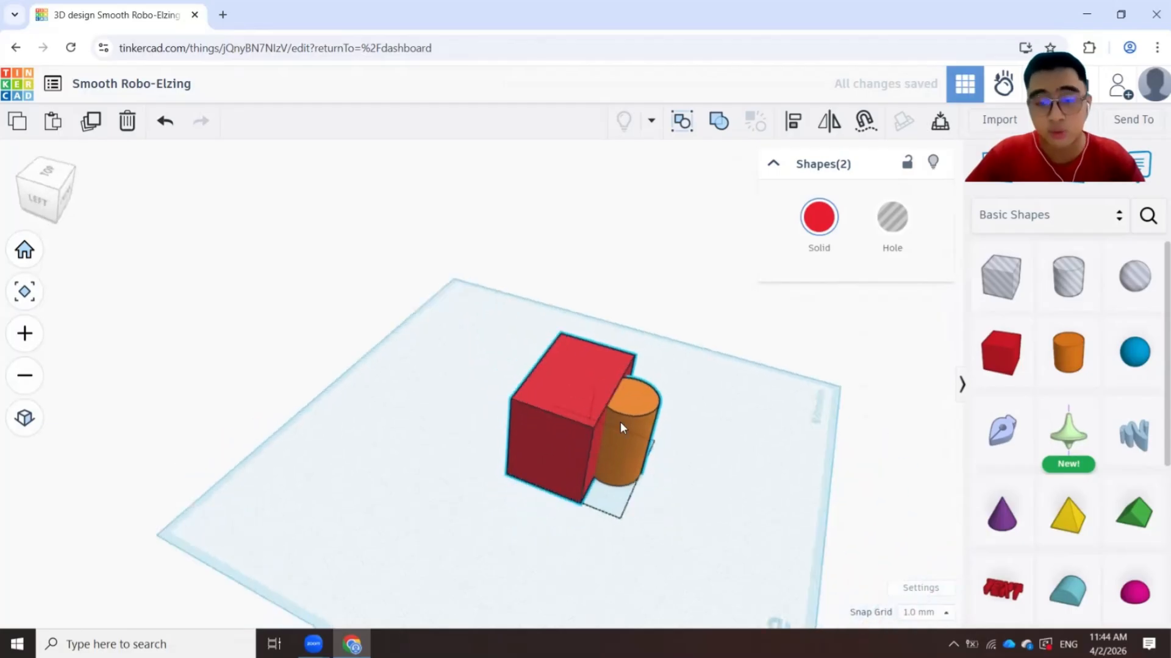
right_drag(711, 441, 661, 452)
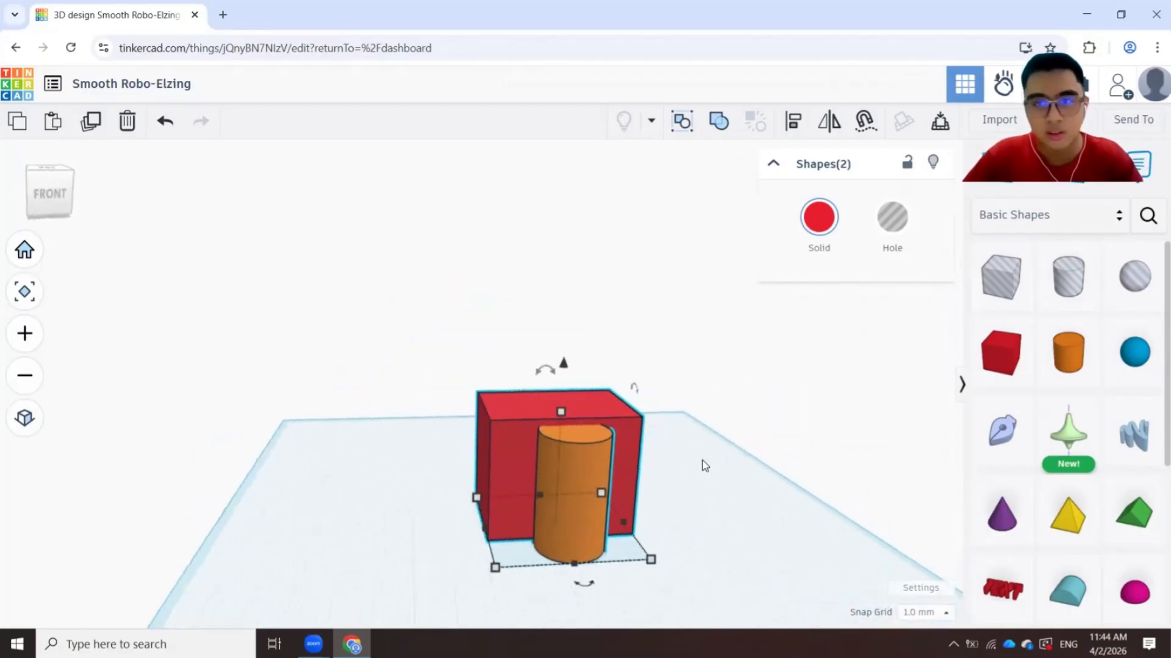
Group the box and the cylinder as a bundle and move the bundle by -22 mm in both workplane directions.
right_drag(726, 476, 635, 463)
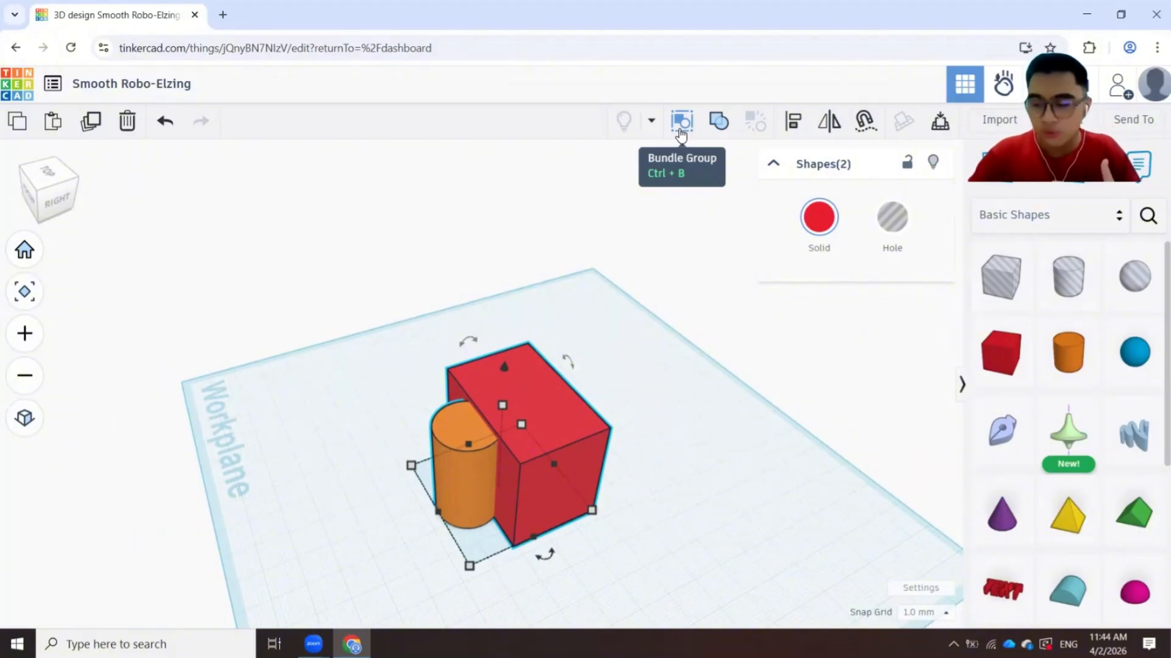
click(681, 129)
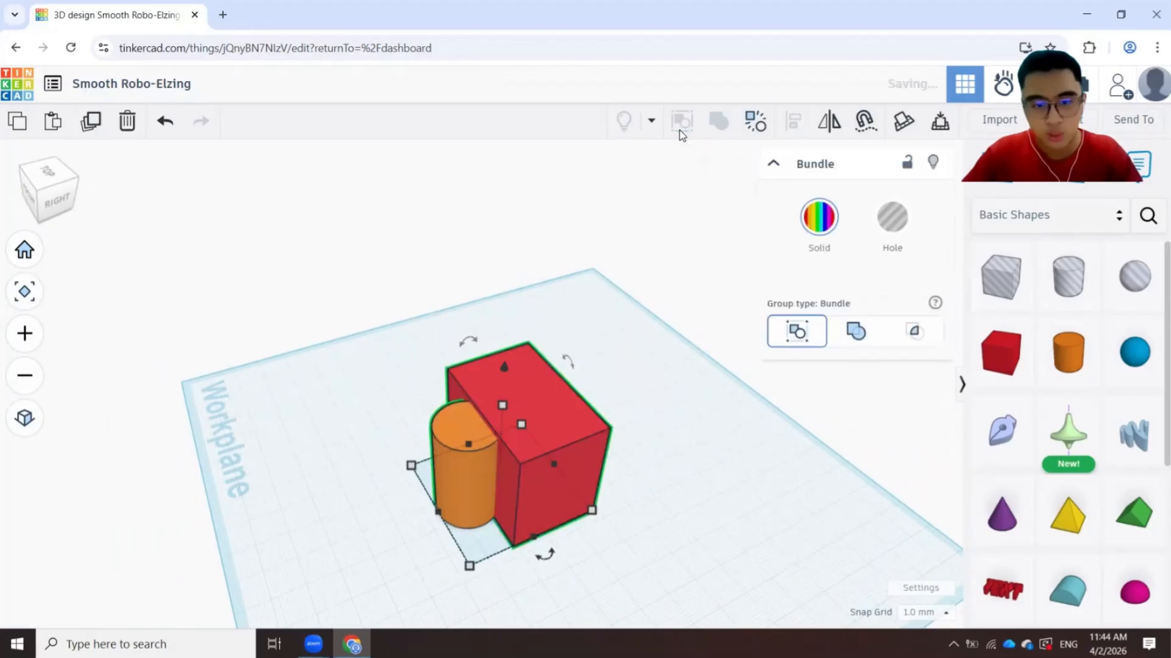
right_drag(666, 369, 617, 365)
drag(617, 366, 589, 412)
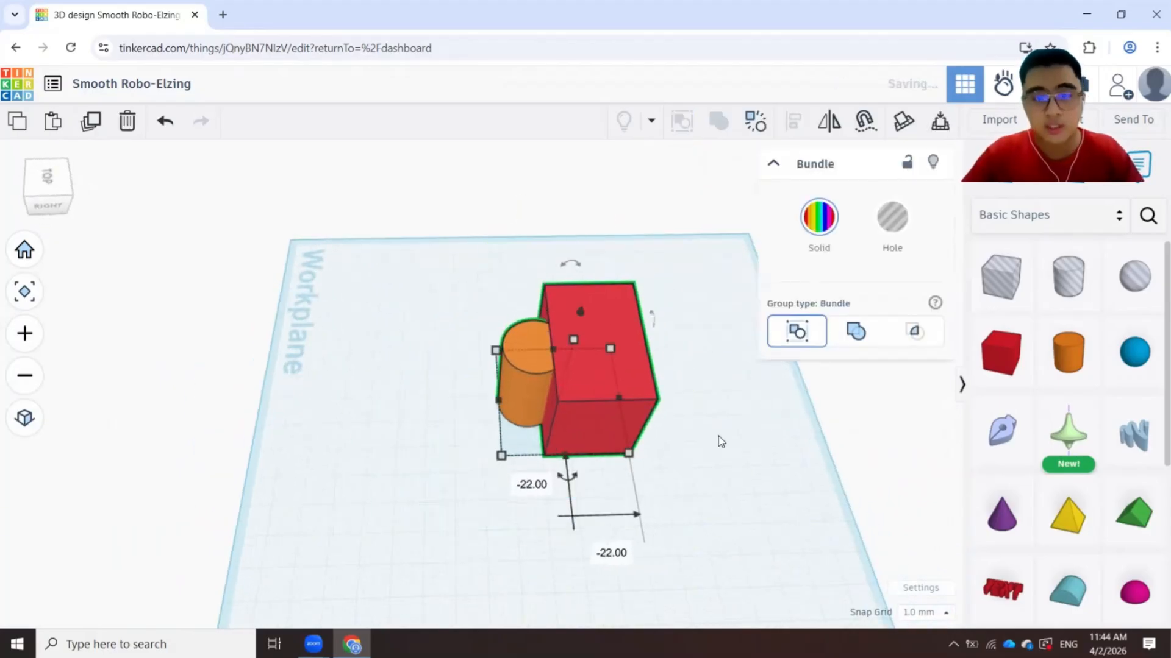
click(728, 443)
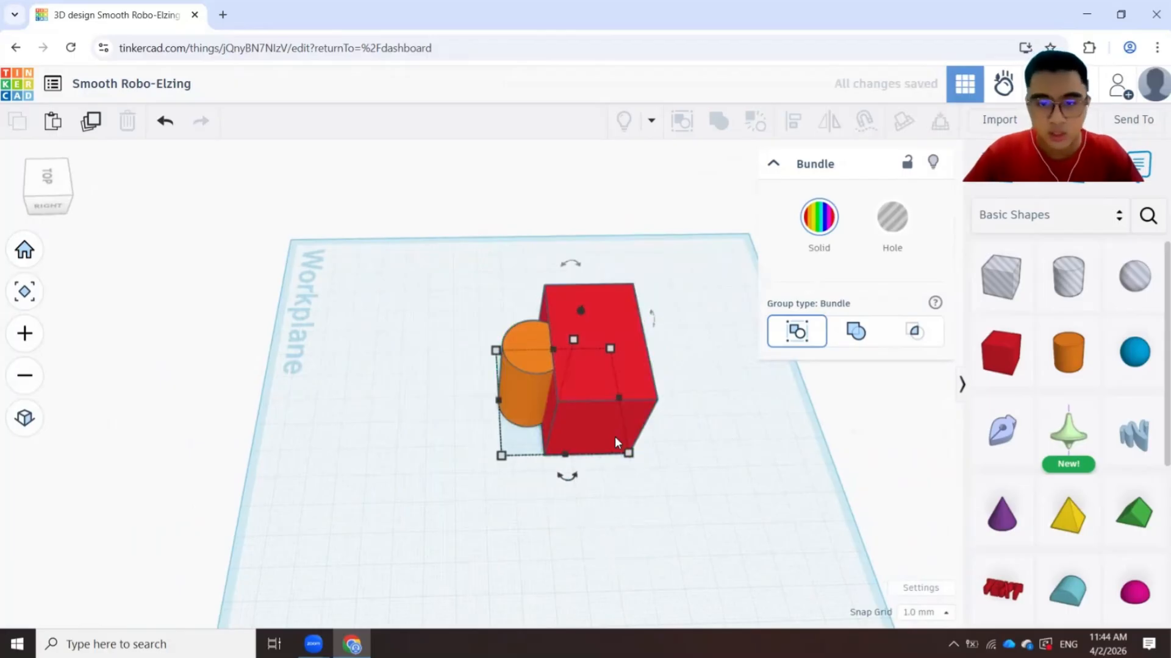
click(580, 422)
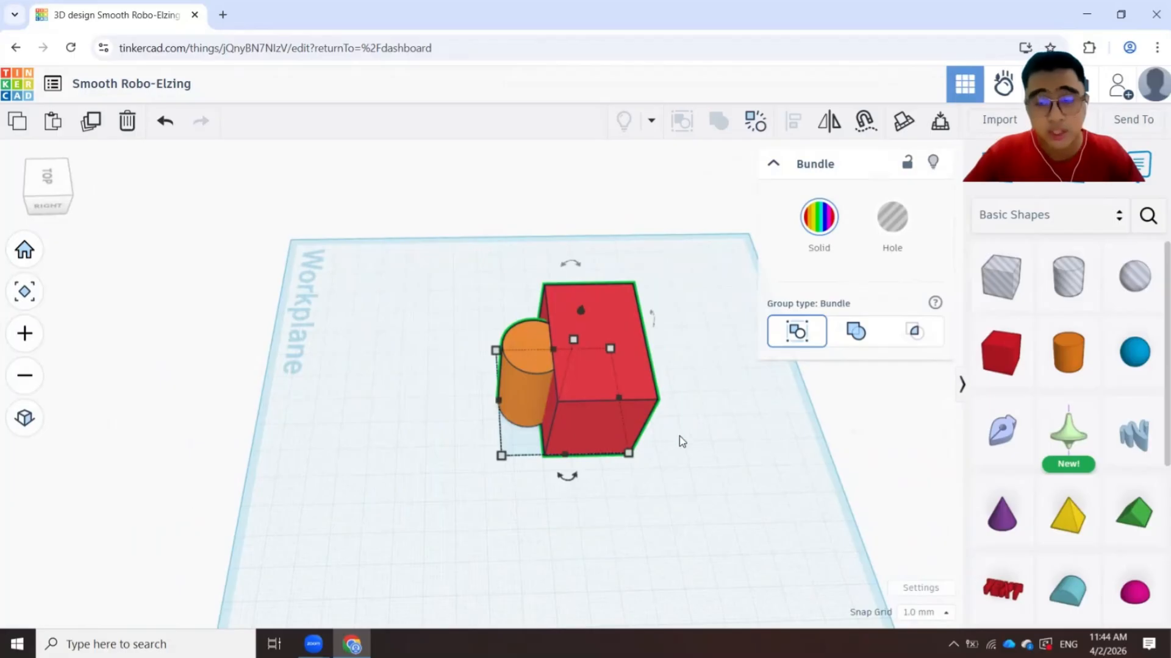
scroll(678, 447, up, 2)
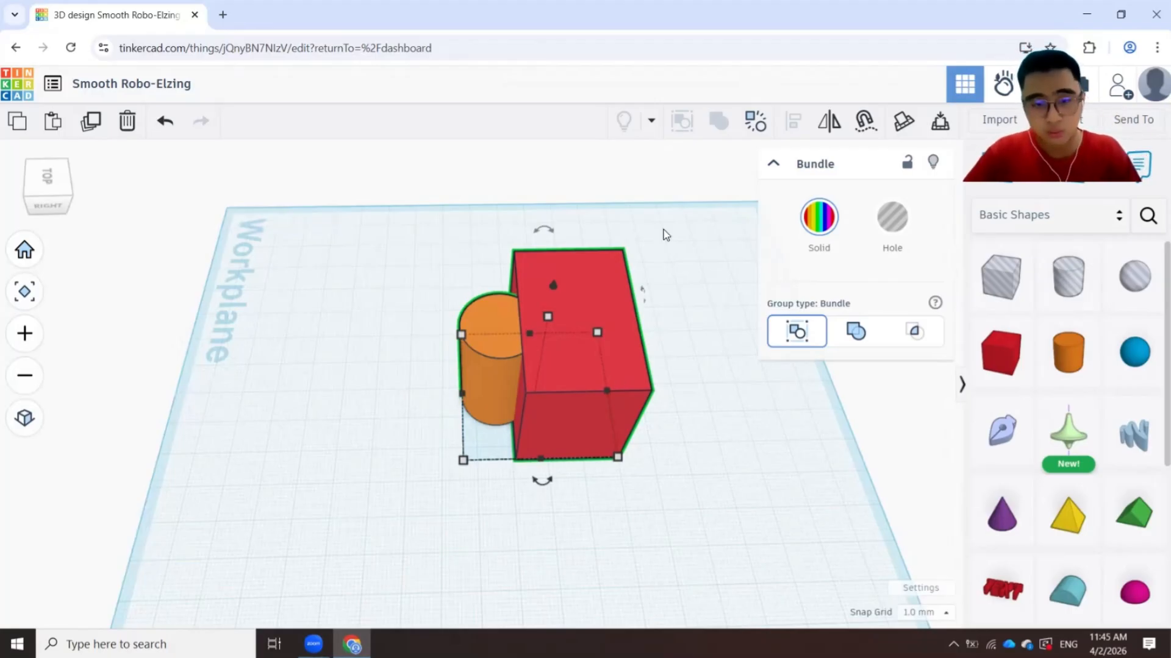
Undo the bundle's move and the bundling, and select the box and the cylinder individually.
key(ctrl+z)
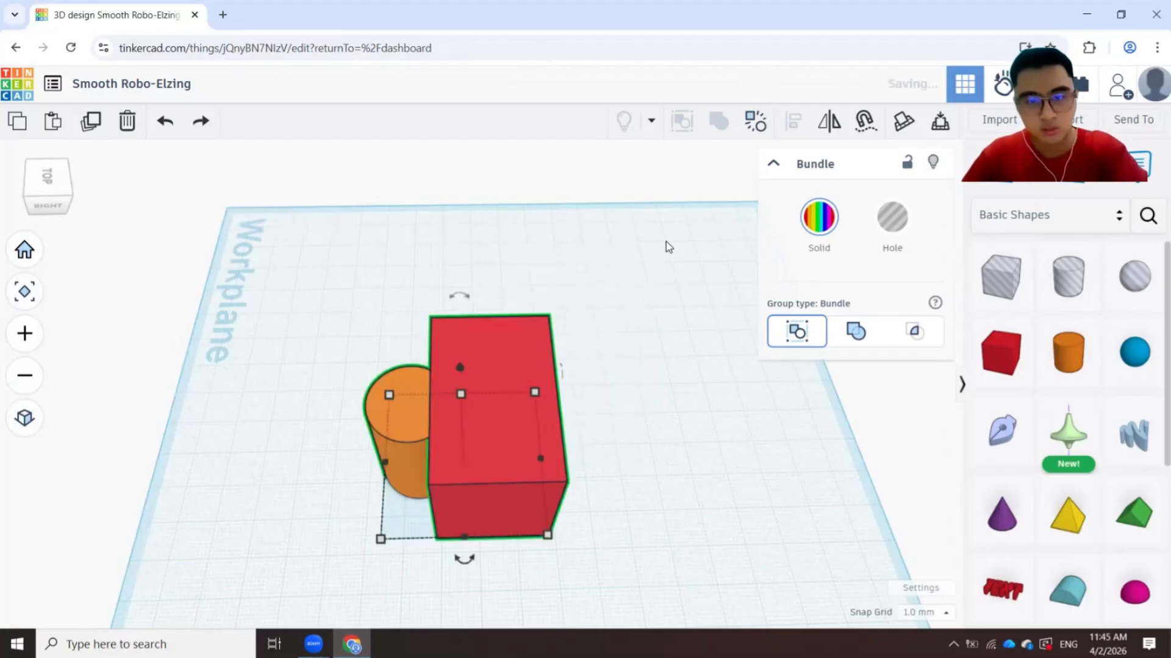
click(665, 246)
click(518, 438)
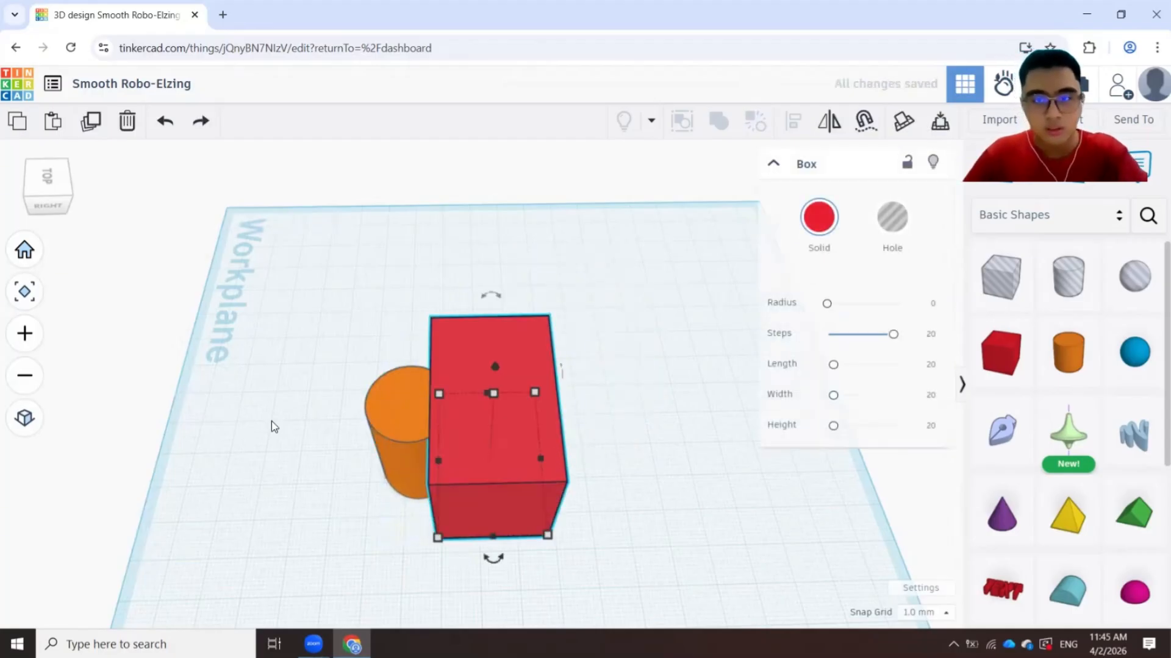
click(390, 463)
Select the box and the cylinder together and mirror them front to back.
drag(297, 572, 677, 317)
right_drag(292, 474, 752, 421)
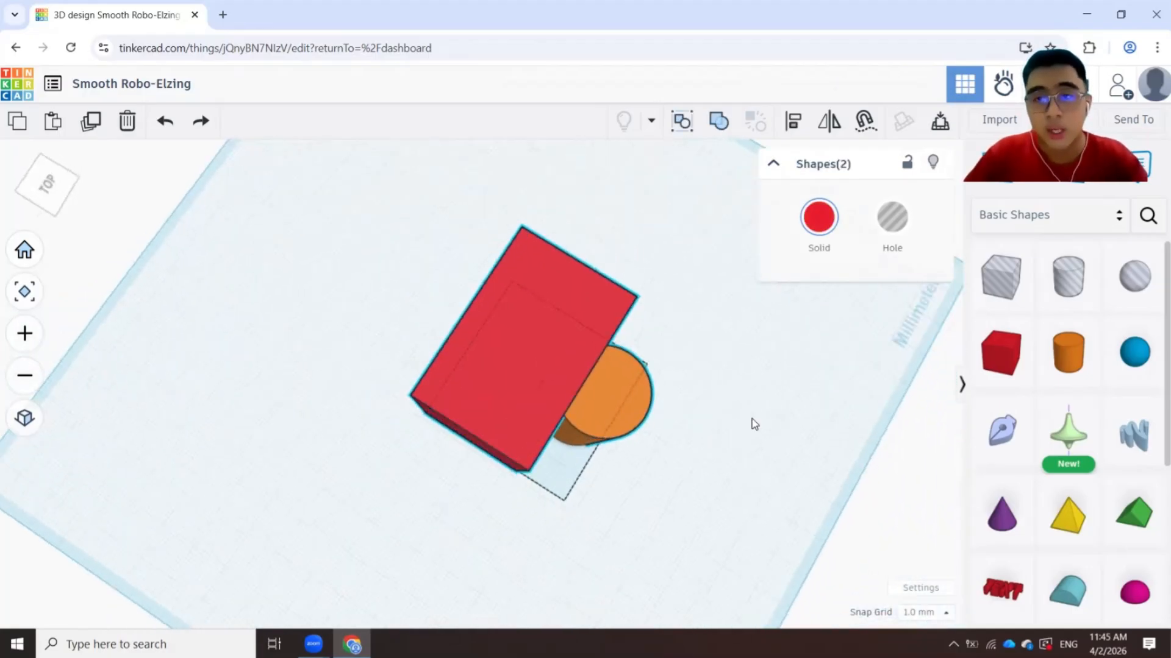
click(830, 125)
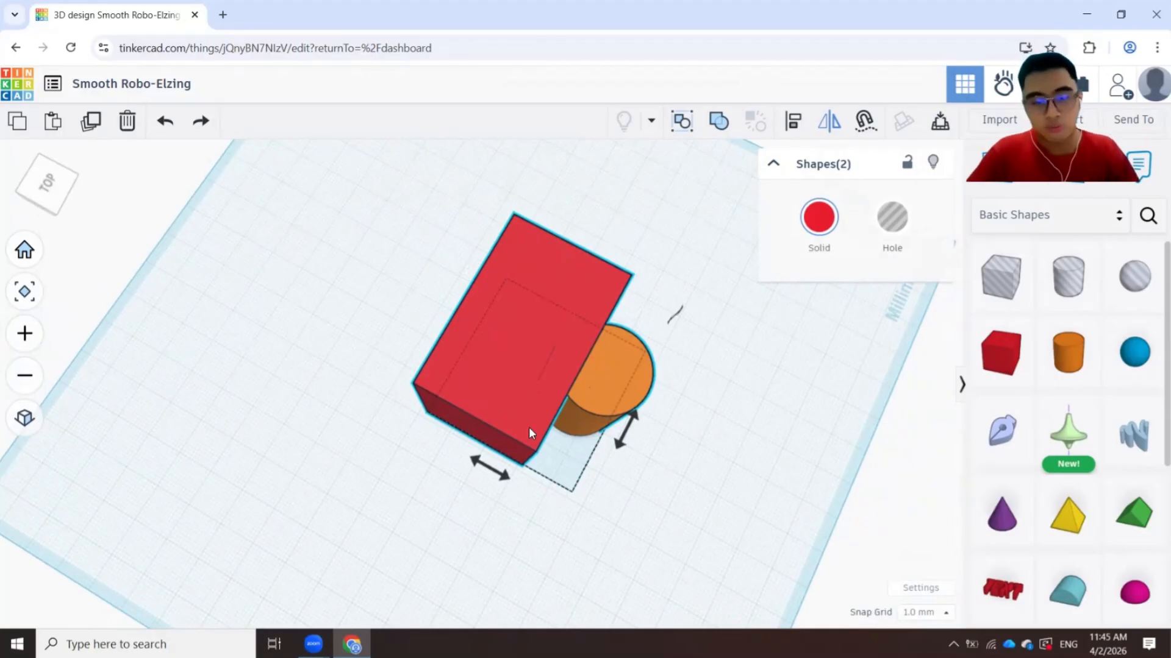
click(508, 477)
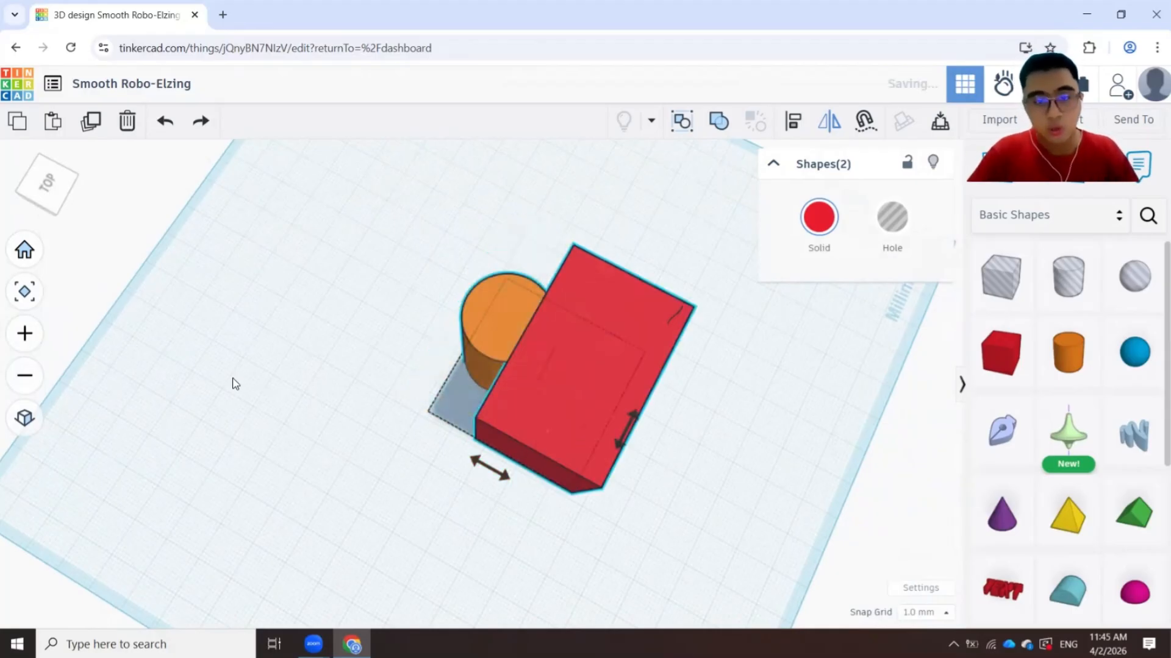
Mirror the two shapes repeatedly along the same axis until the cylinder is back on the front side, and clear the selection.
right_drag(233, 384, 368, 384)
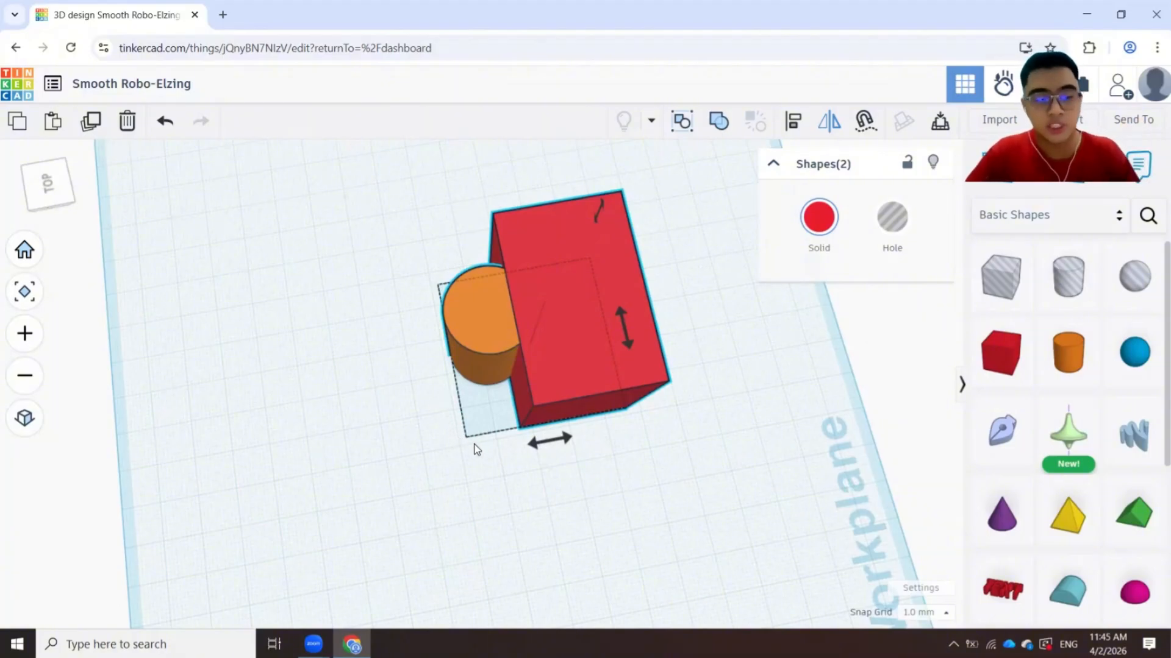
right_drag(476, 450, 556, 396)
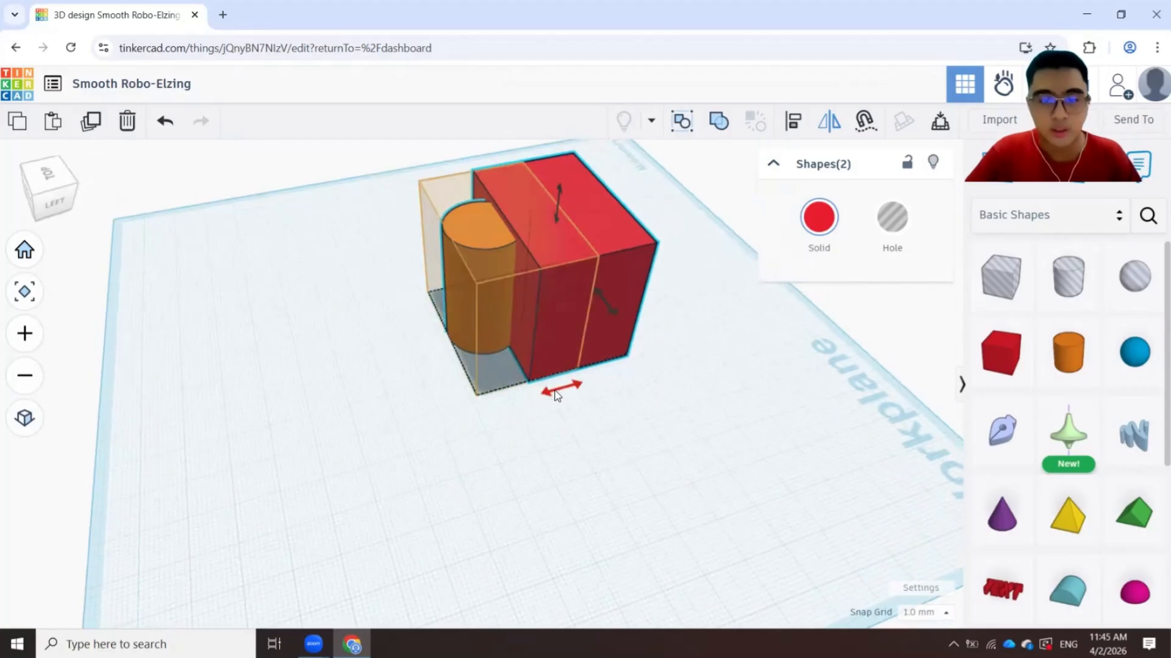
click(555, 391)
click(569, 388)
click(569, 389)
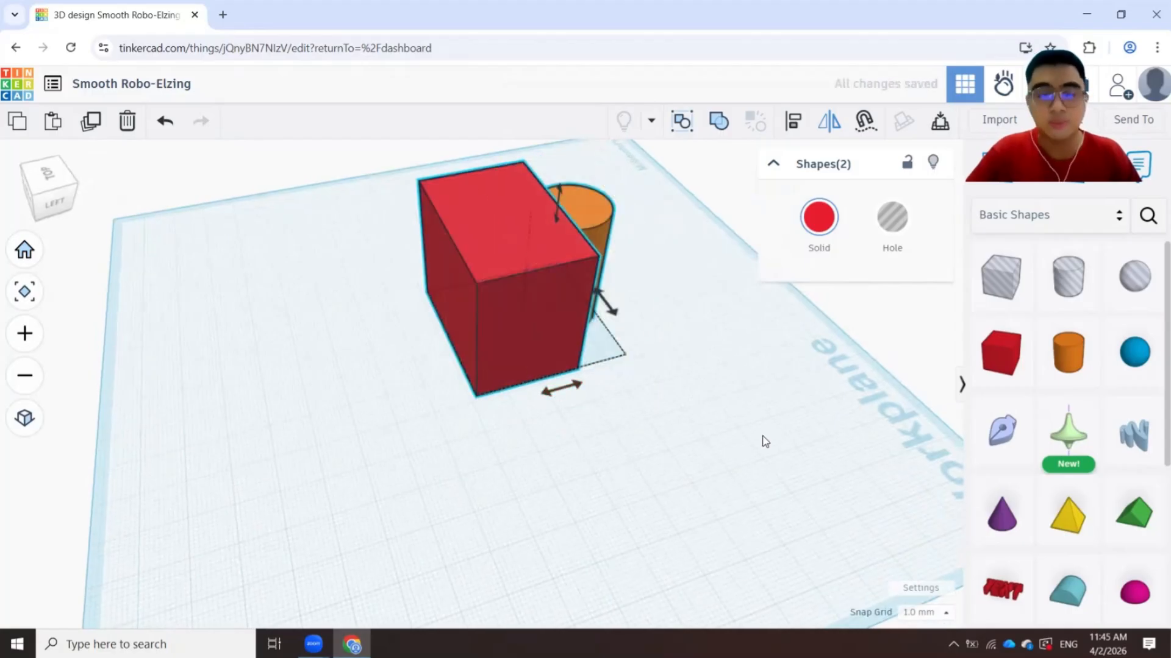
click(766, 442)
right_drag(627, 440, 607, 412)
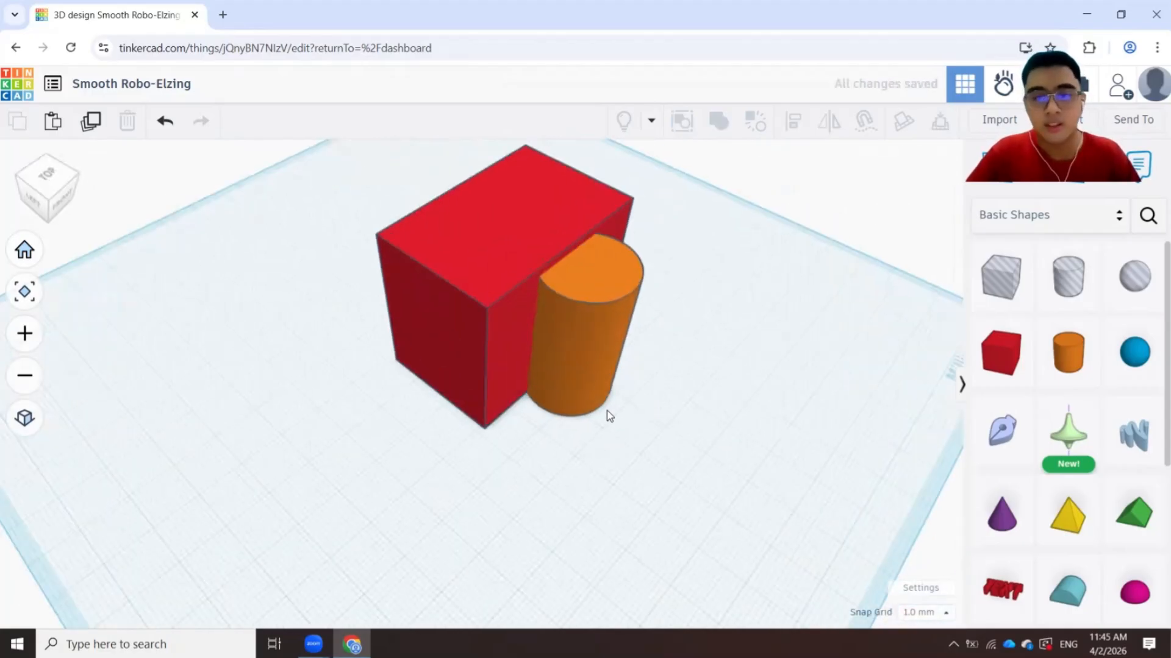
Select the box and the cylinder together and align their centres left to right and vertically.
click(595, 345)
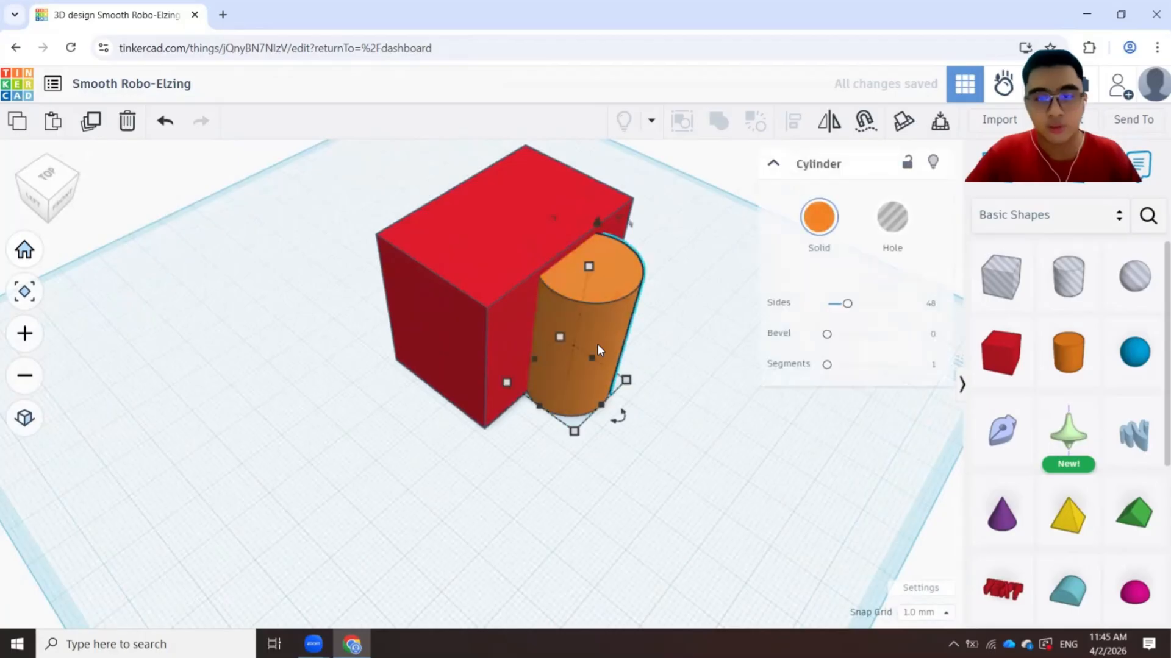
click(470, 318)
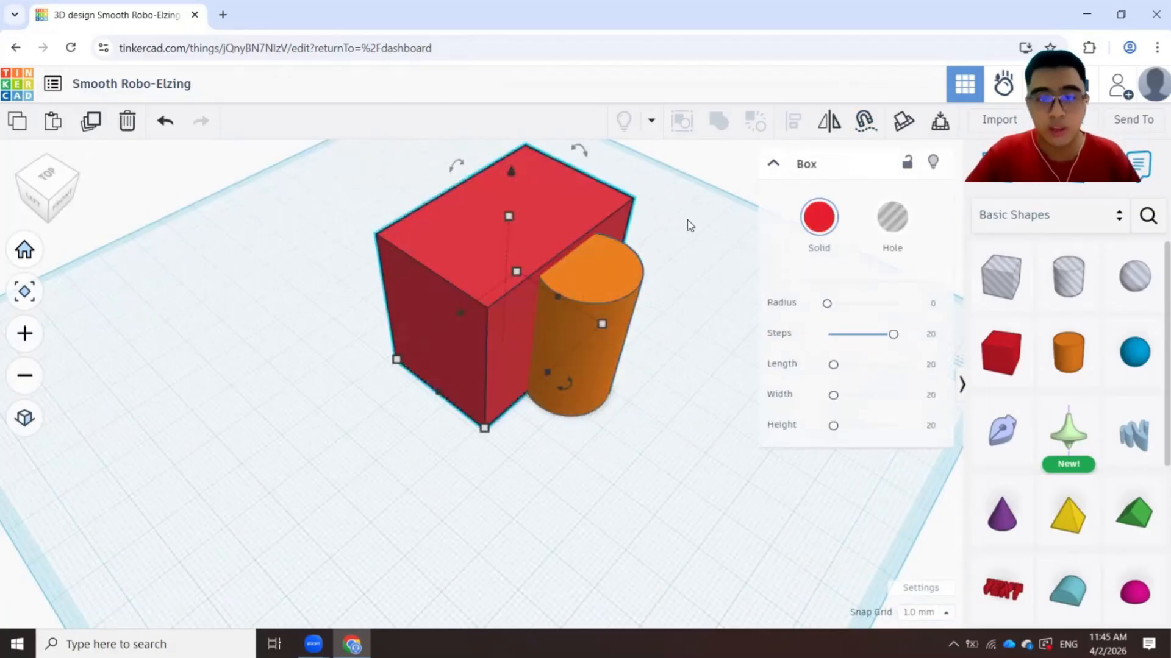
drag(278, 506, 634, 223)
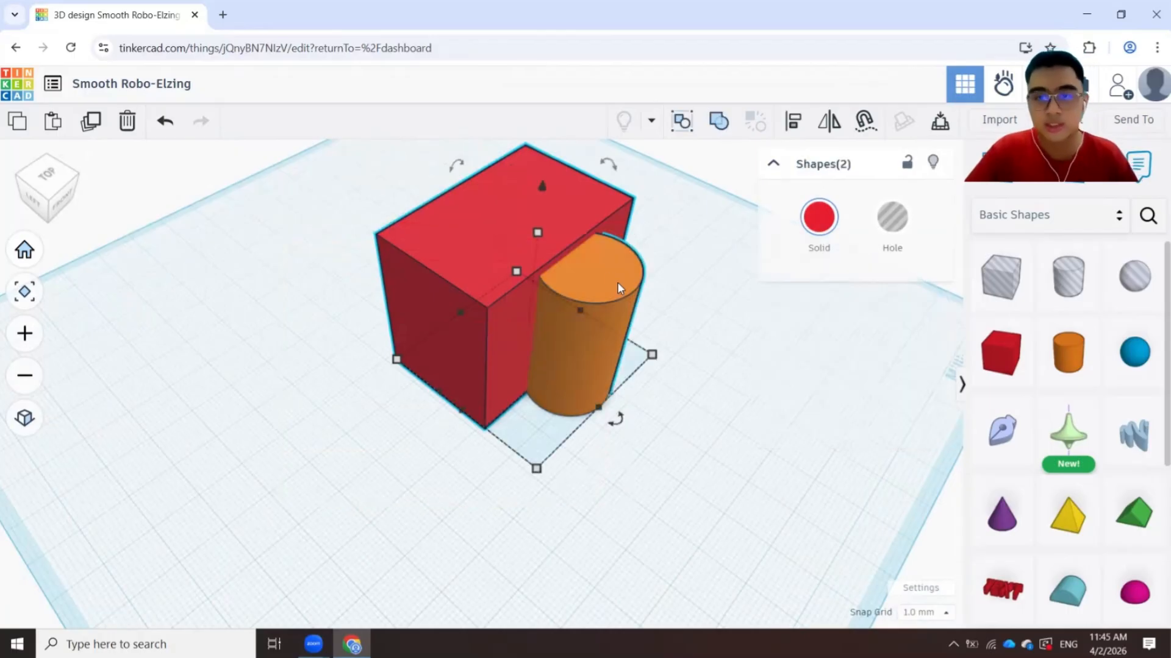
click(794, 125)
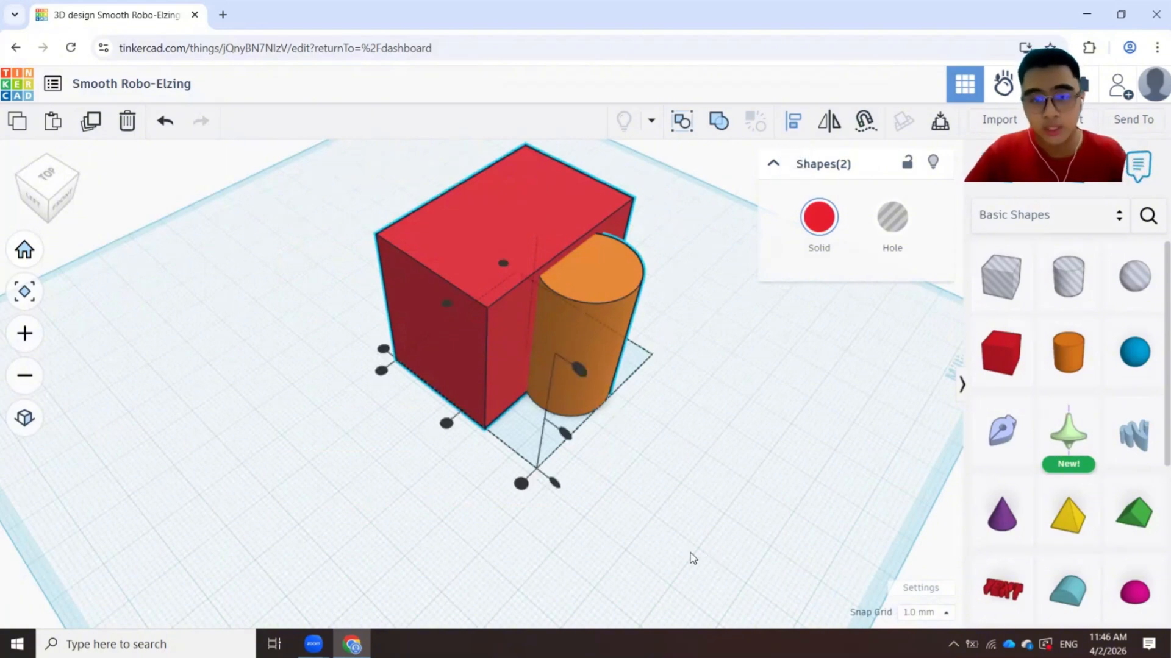
right_drag(693, 558, 486, 532)
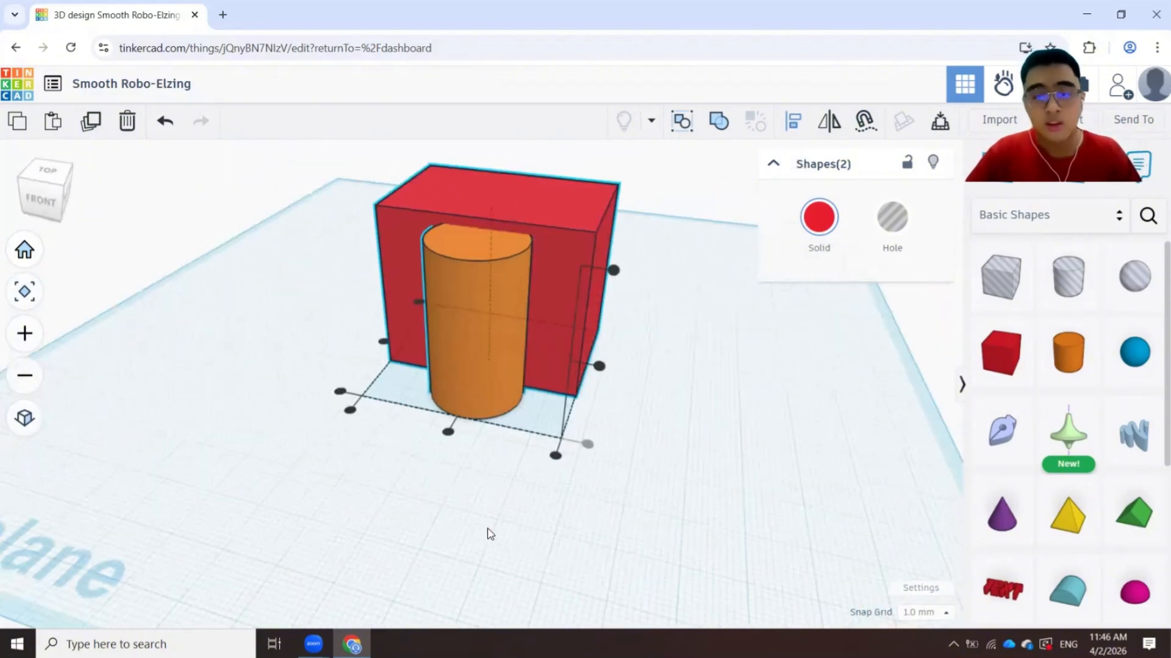
click(448, 432)
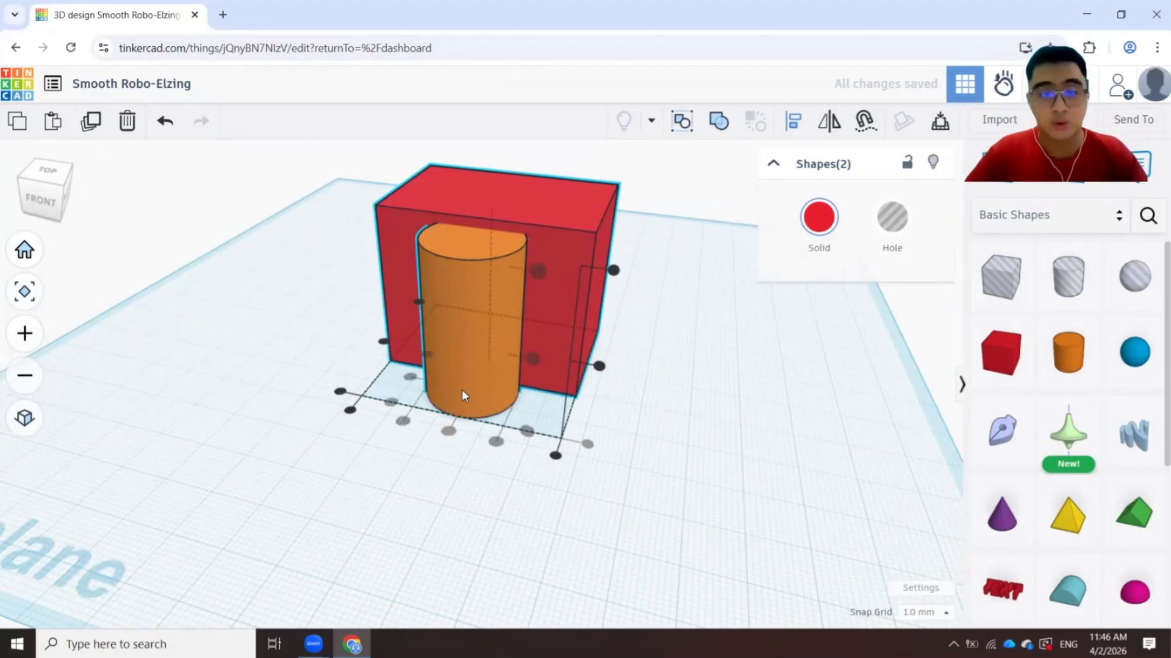
right_drag(467, 379, 492, 381)
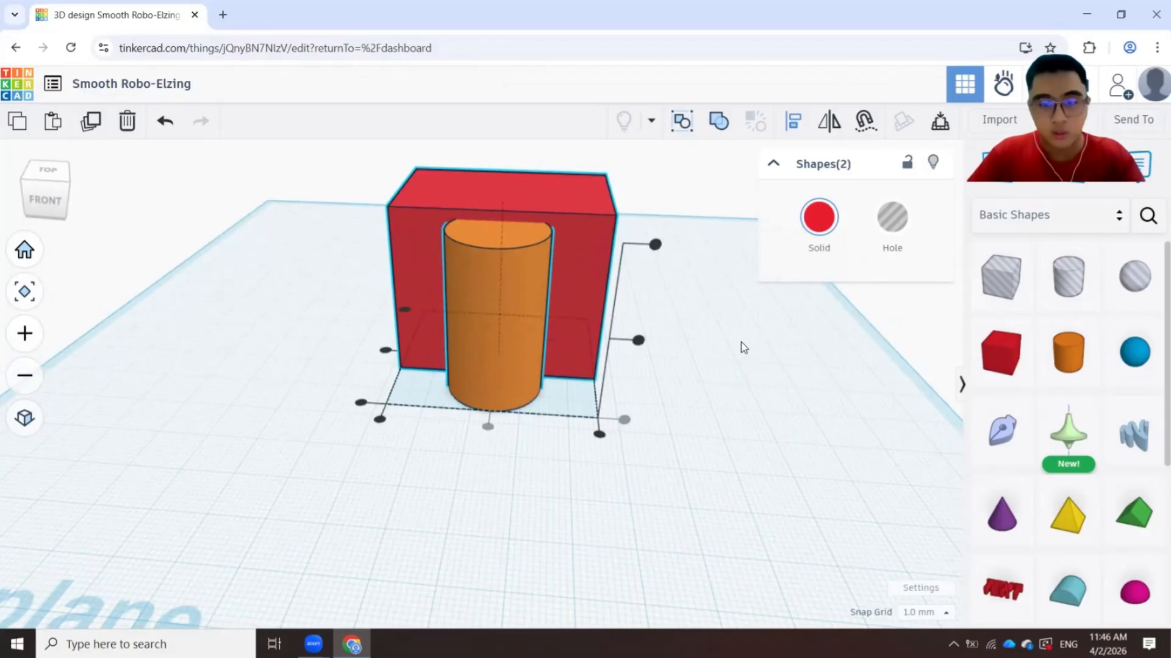
drag(638, 340, 637, 343)
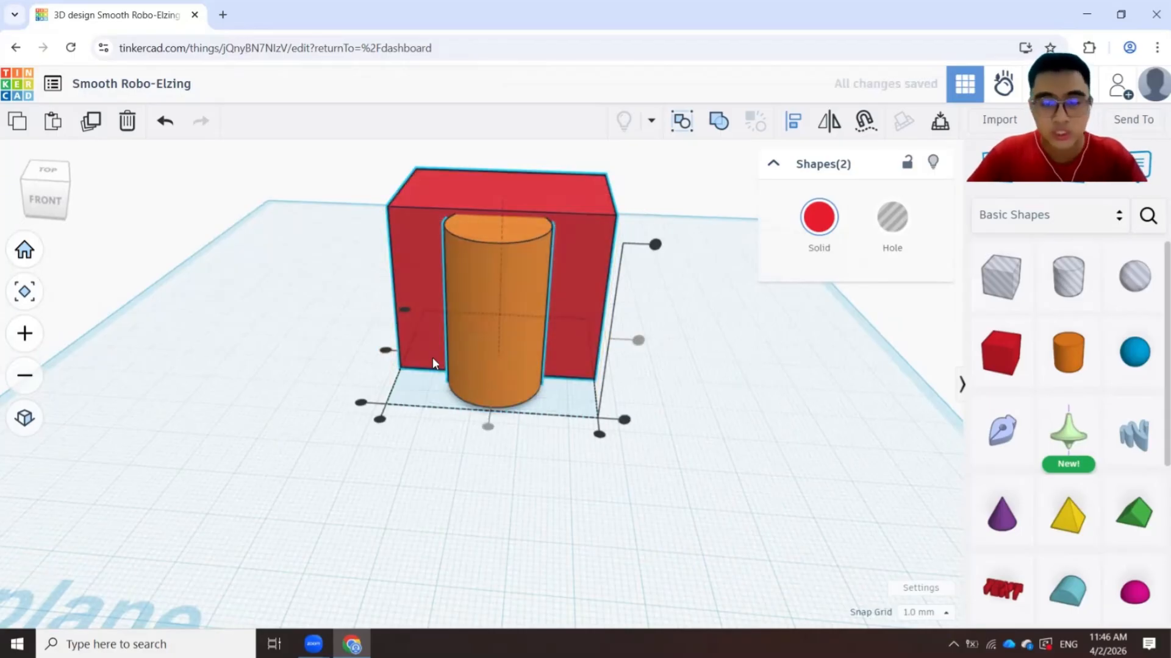
Try aligning the centres of the box and the cylinder front to back, clear the selection and undo that alignment.
click(384, 352)
right_drag(402, 447, 517, 378)
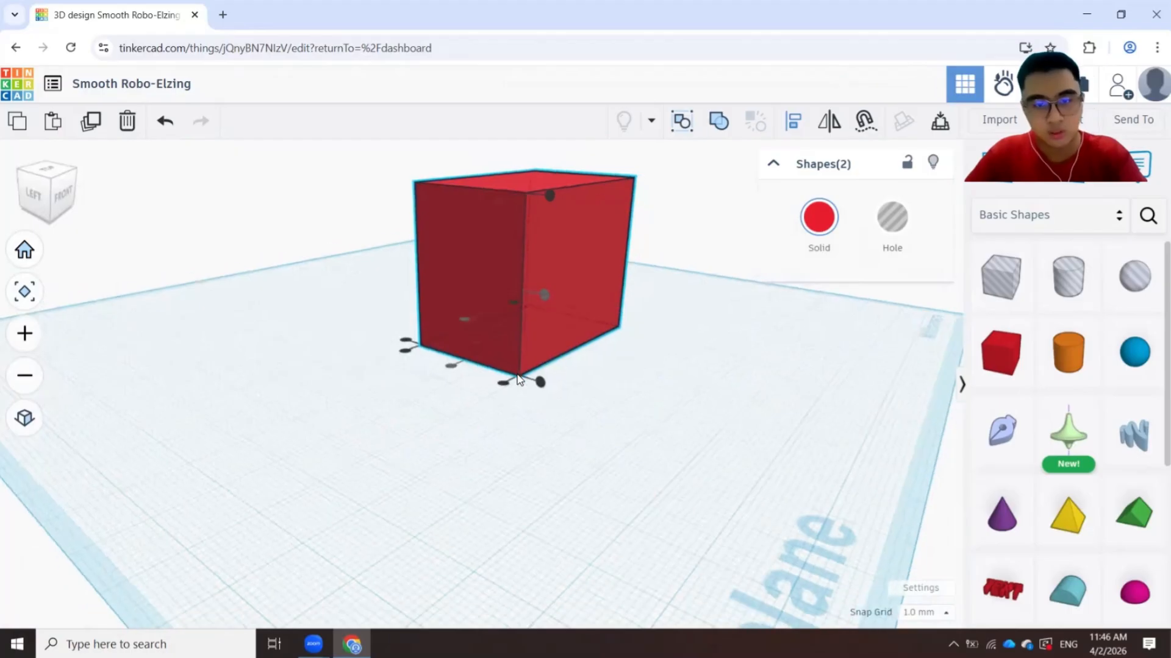
click(800, 381)
key(ctrl+z)
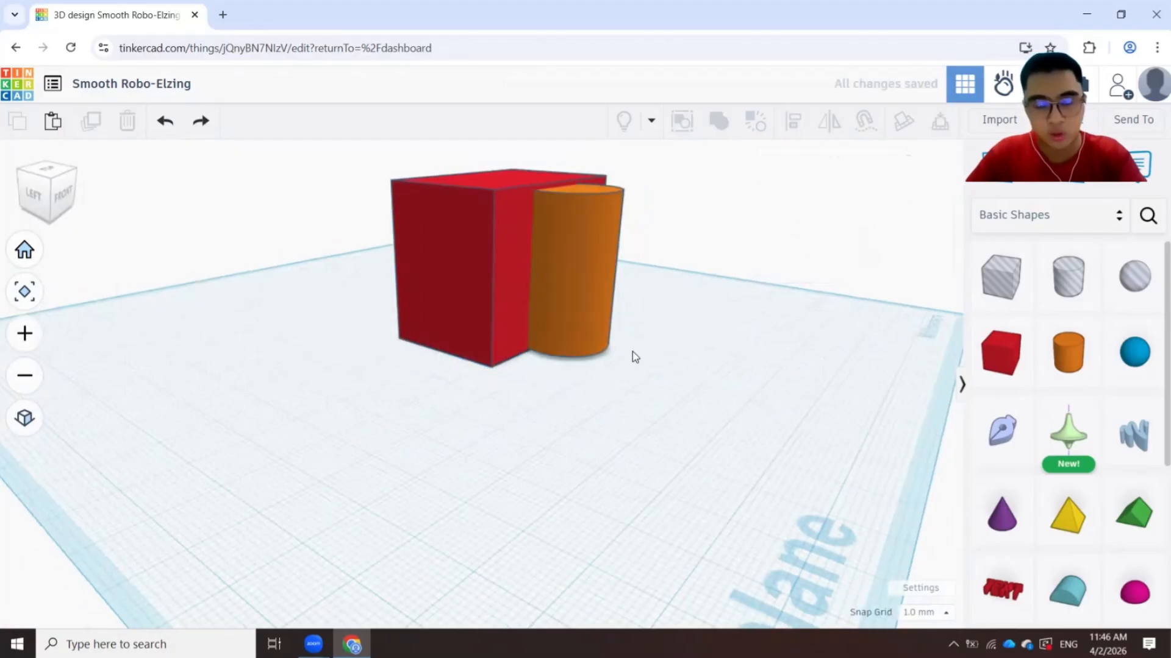
Select the cylinder and hide it so only the box is shown on the workplane.
right_drag(558, 417, 605, 383)
scroll(605, 383, up, 1)
scroll(605, 383, down, 4)
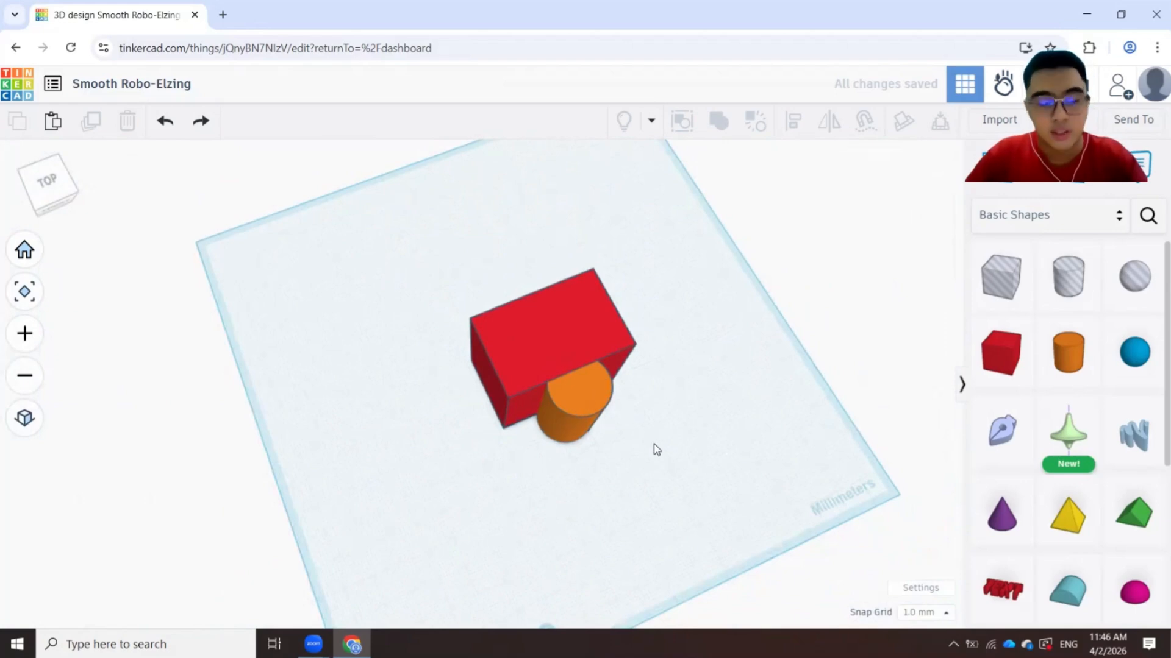
right_drag(652, 462, 704, 409)
scroll(701, 409, up, 1)
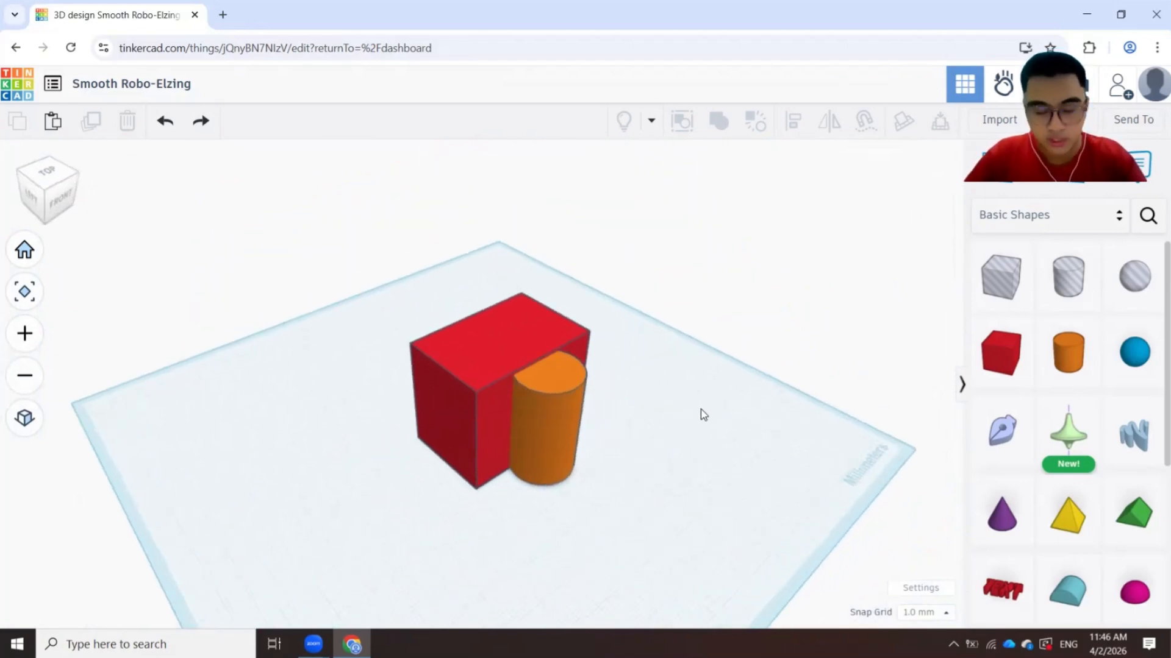
scroll(700, 410, up, 1)
right_drag(620, 437, 584, 491)
click(586, 434)
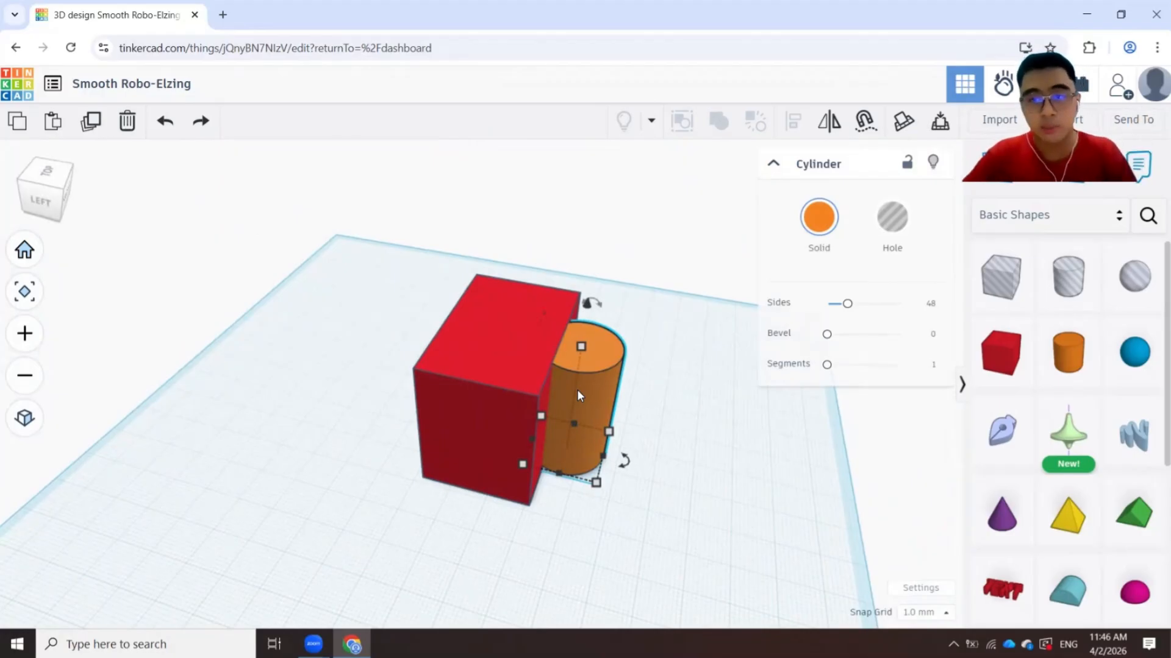
click(935, 165)
right_drag(492, 358, 577, 333)
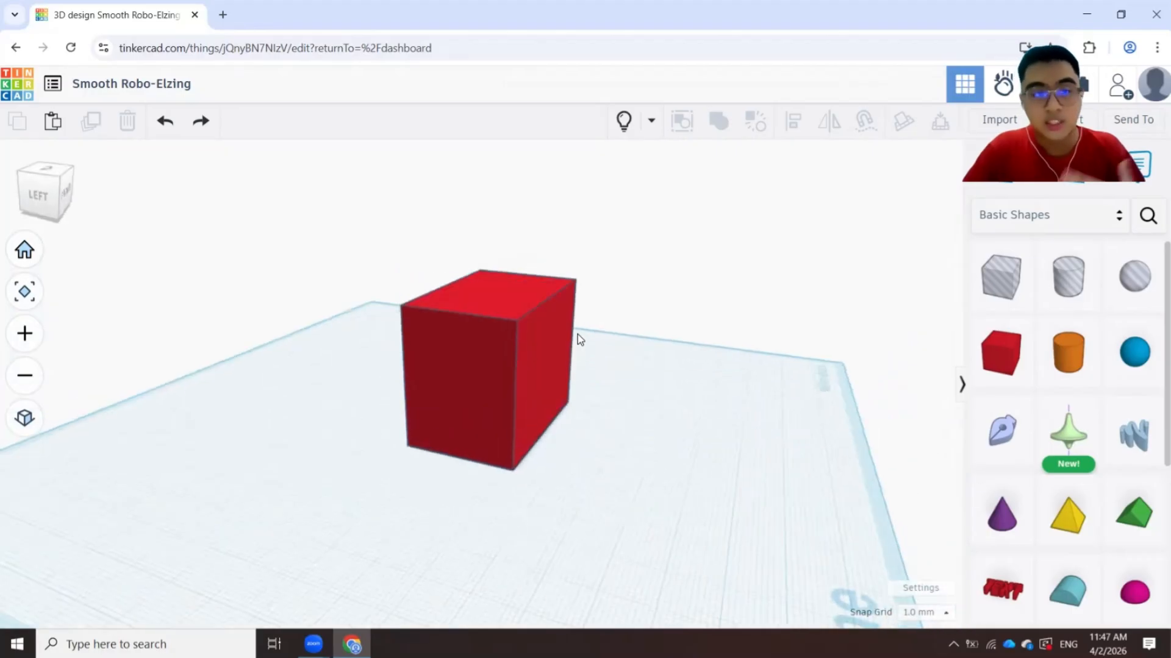
scroll(580, 342, up, 2)
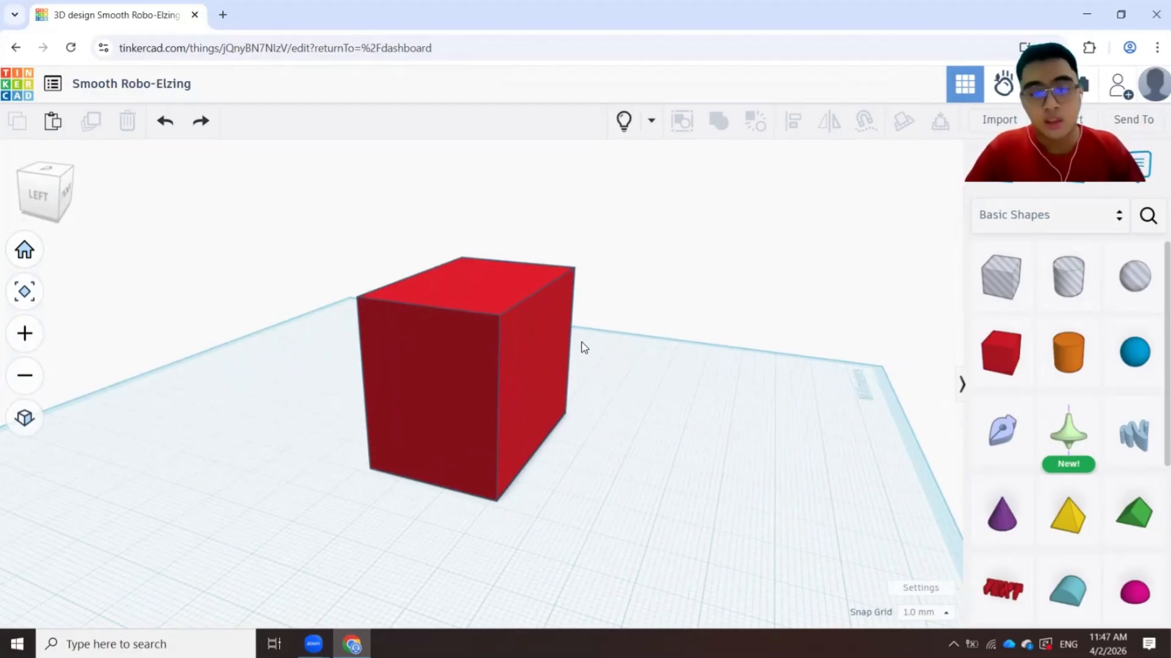
Show the hidden cylinder again beside the box.
click(623, 122)
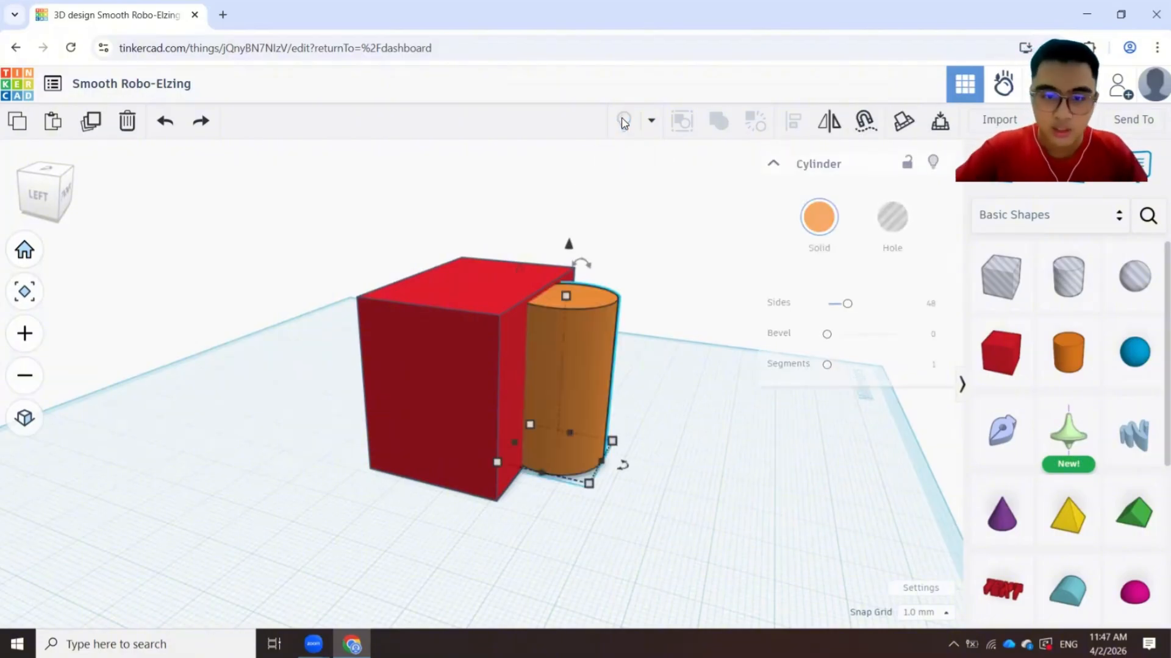
scroll(652, 432, down, 2)
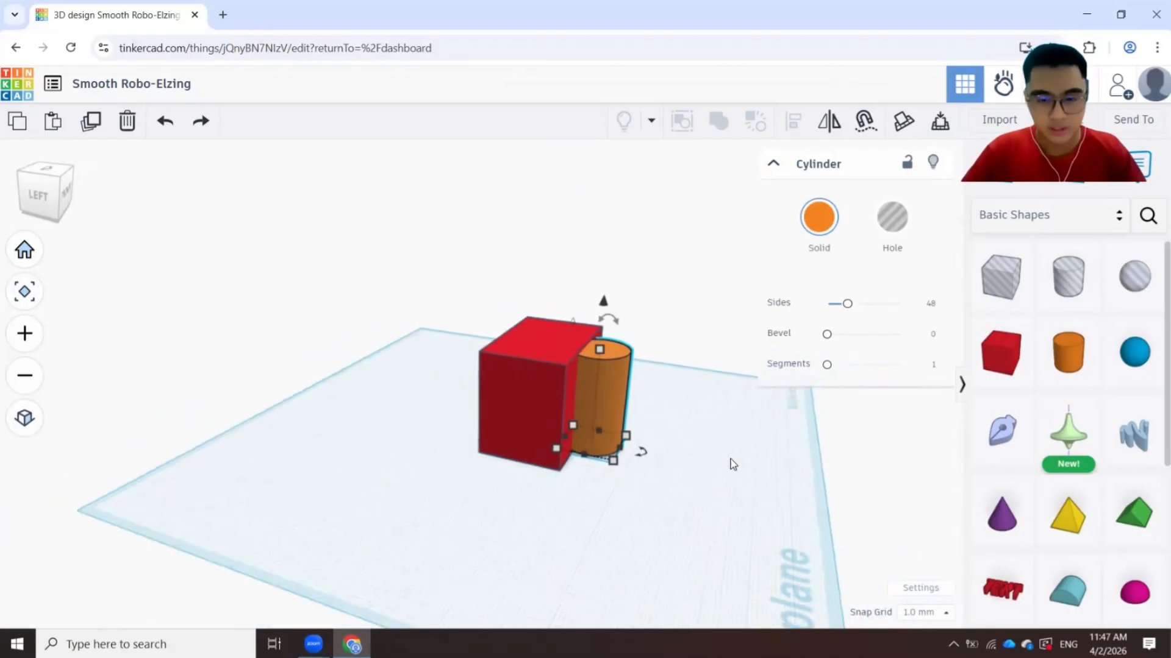
right_drag(690, 455, 654, 449)
scroll(651, 445, up, 1)
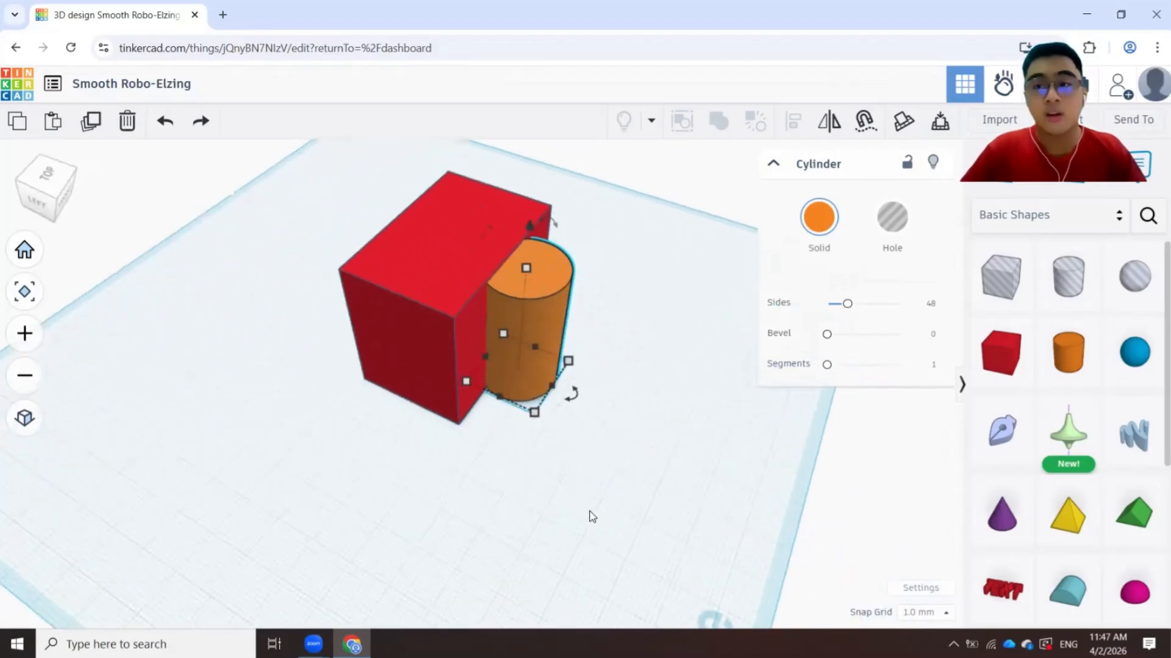
right_drag(582, 511, 520, 452)
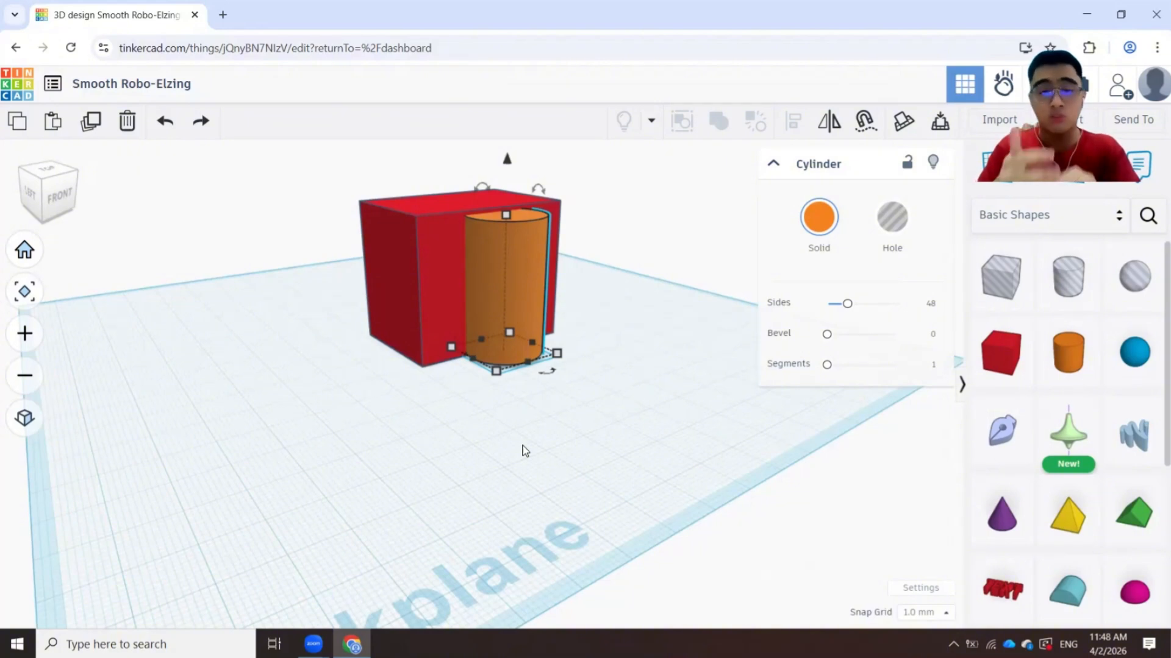
right_drag(480, 445, 613, 477)
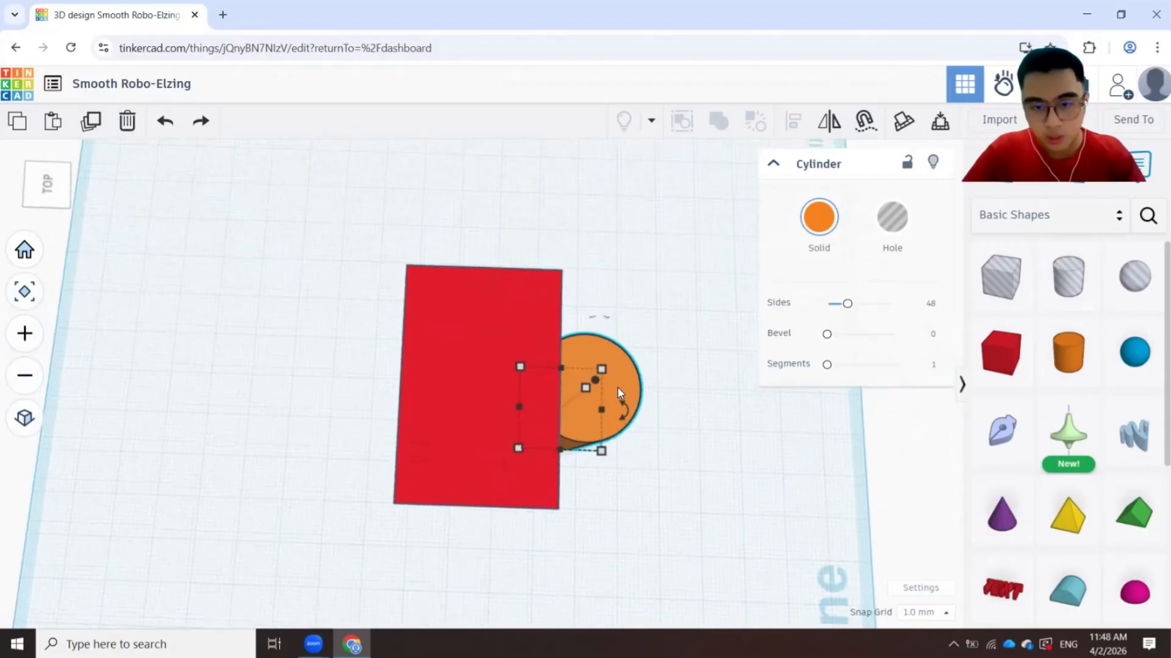
Stretch the cylinder to a height of 50 mm so it rises above the box.
right_drag(622, 475, 619, 342)
drag(572, 183, 579, 115)
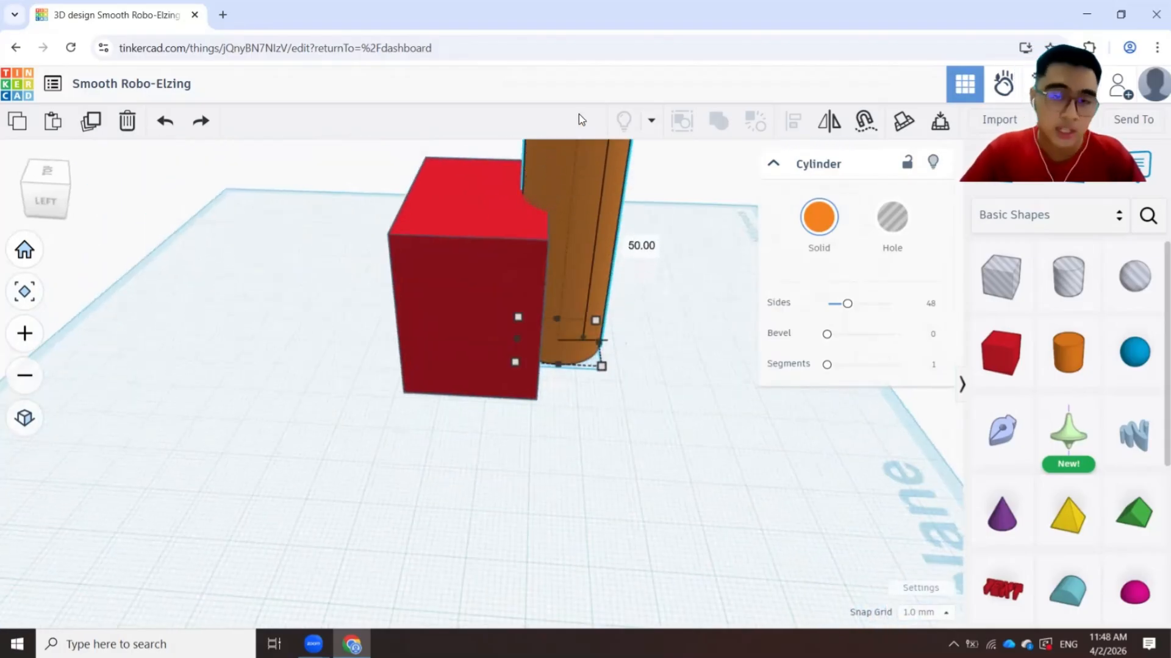
Move the cylinder 20 mm sideways and 2 mm along the box onto the box's middle, and turn it into a hole.
right_drag(579, 263, 619, 490)
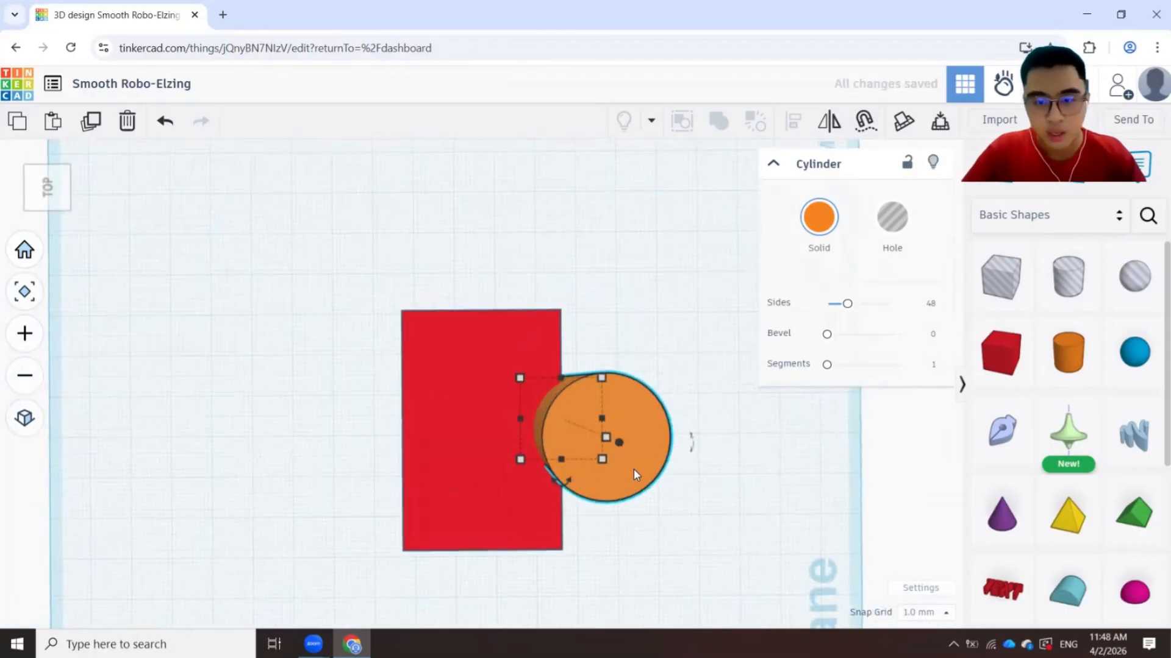
drag(634, 470, 506, 454)
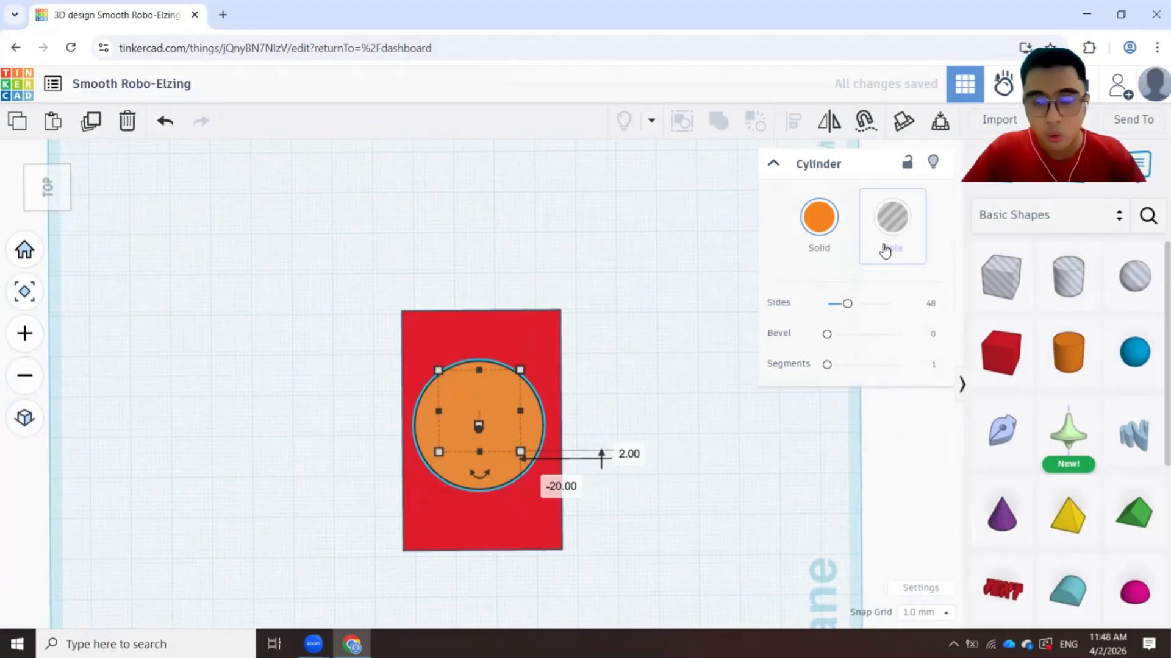
click(895, 215)
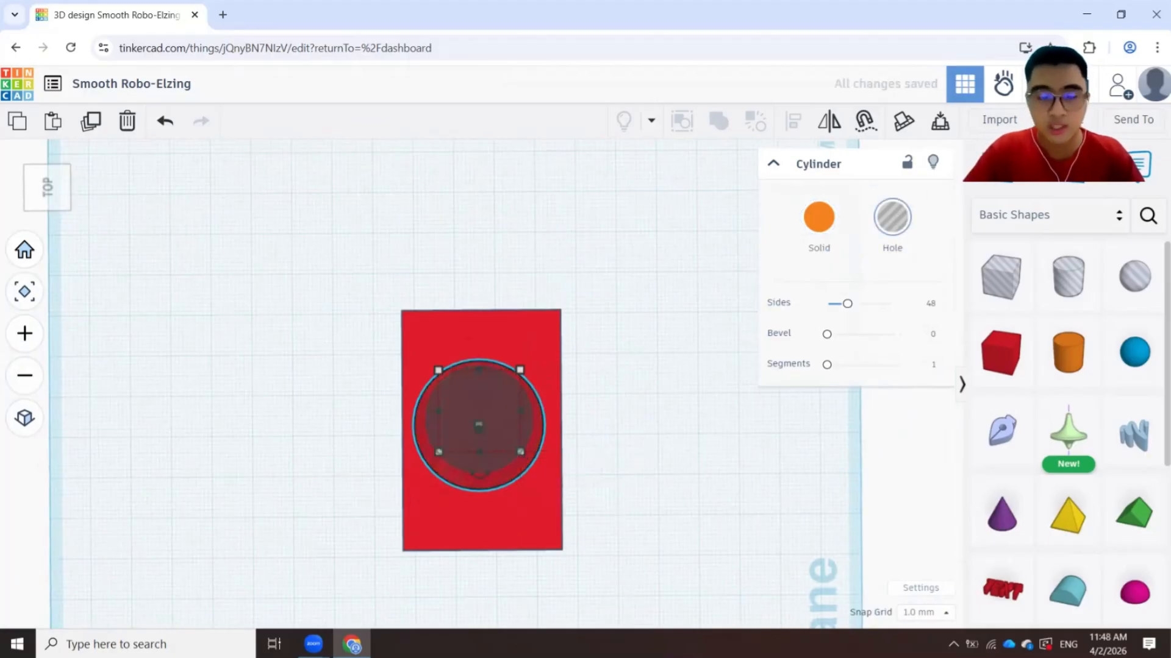
right_drag(499, 577, 551, 488)
drag(243, 562, 637, 297)
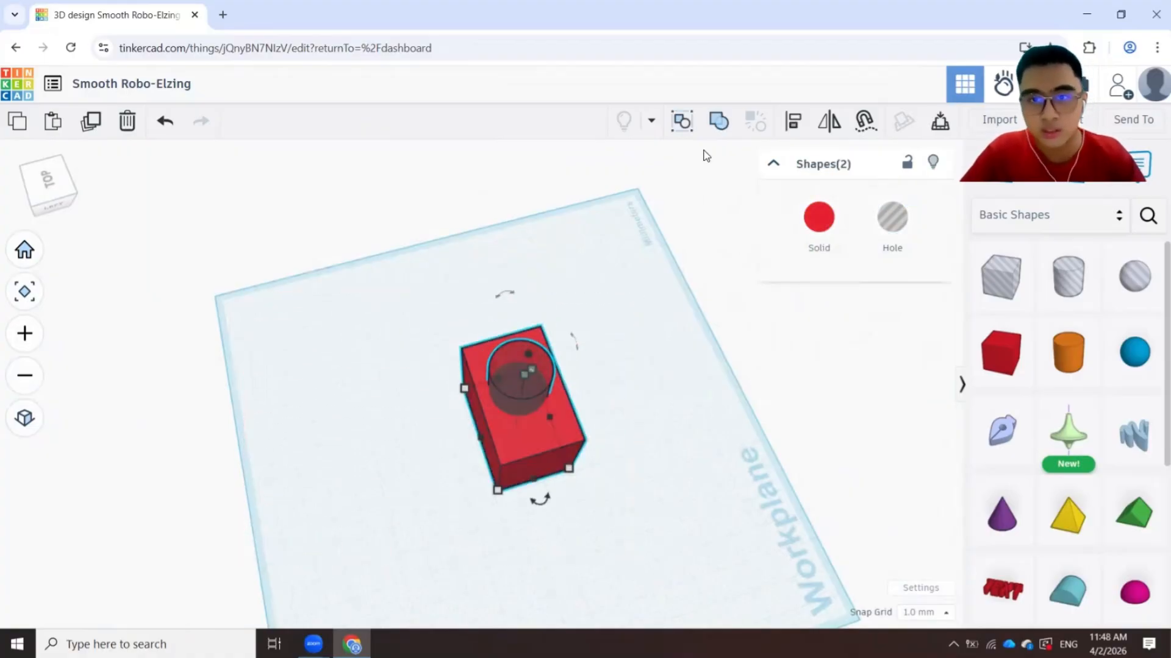
click(628, 488)
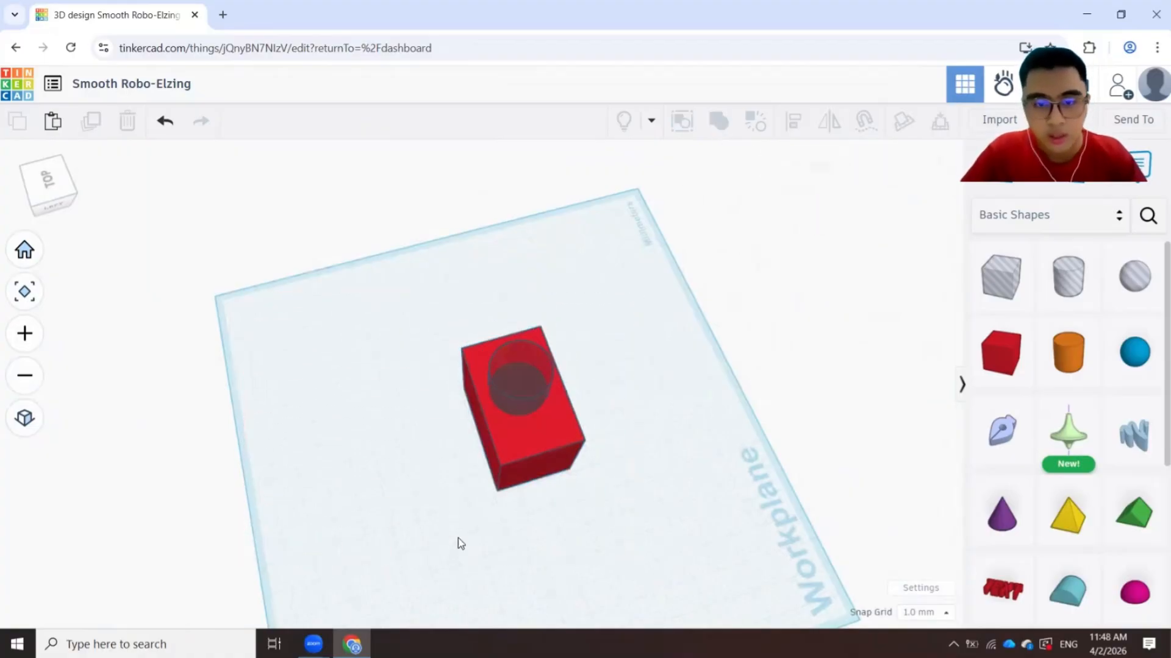
Lower the hole cylinder so it extends past the box's top and underside, and group both shapes as a union.
right_drag(458, 539, 536, 315)
click(530, 343)
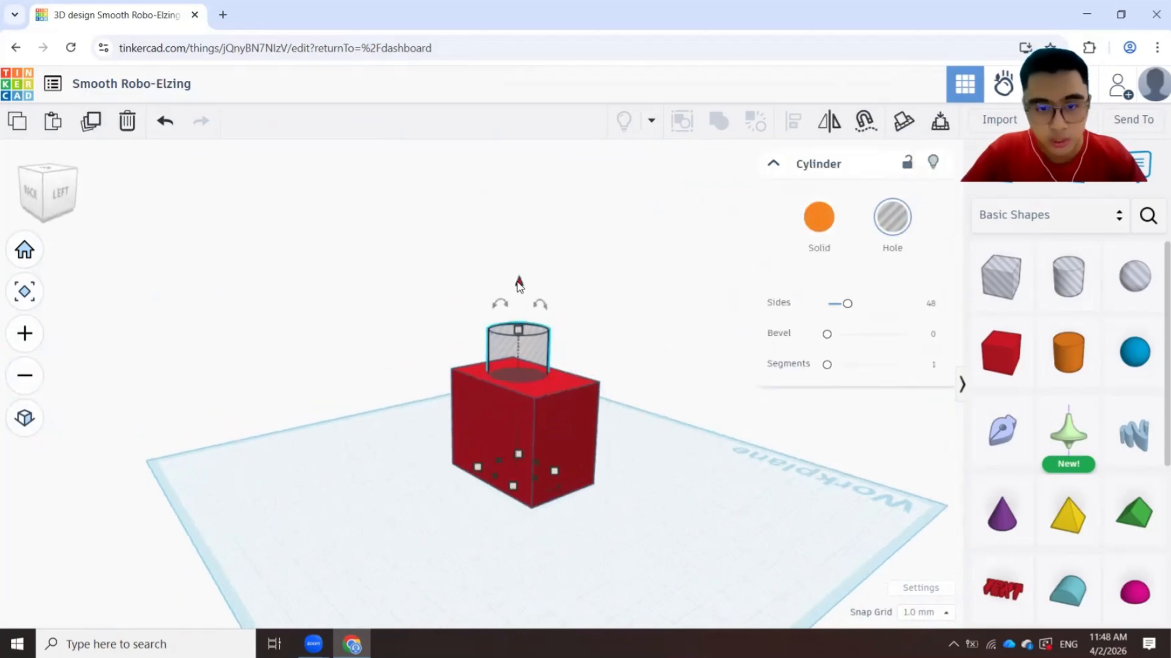
drag(519, 284, 519, 305)
drag(330, 599, 627, 333)
click(718, 121)
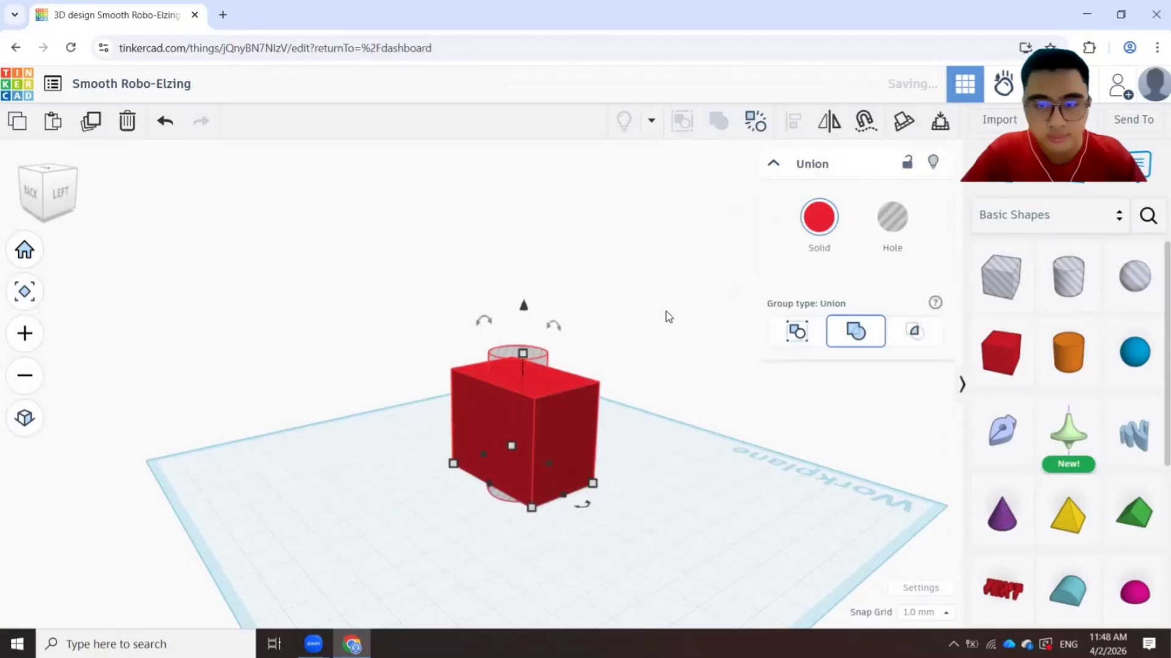
Examine the round hole cut through the box from several sides.
right_drag(719, 459, 411, 433)
scroll(625, 557, up, 3)
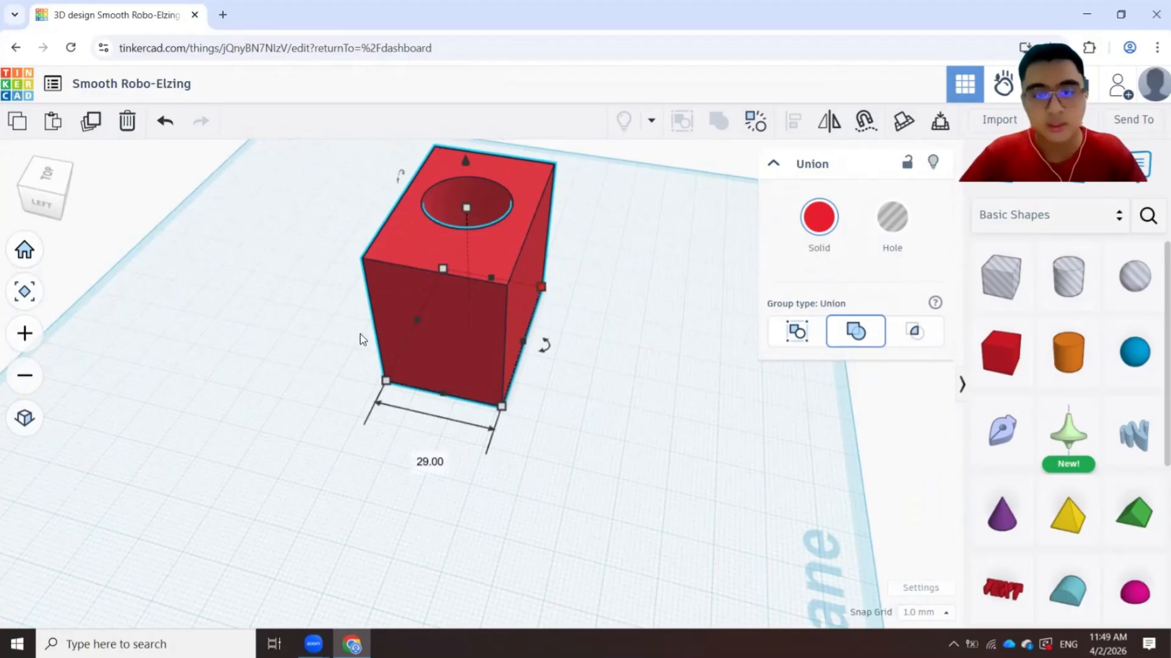
right_drag(360, 334, 366, 478)
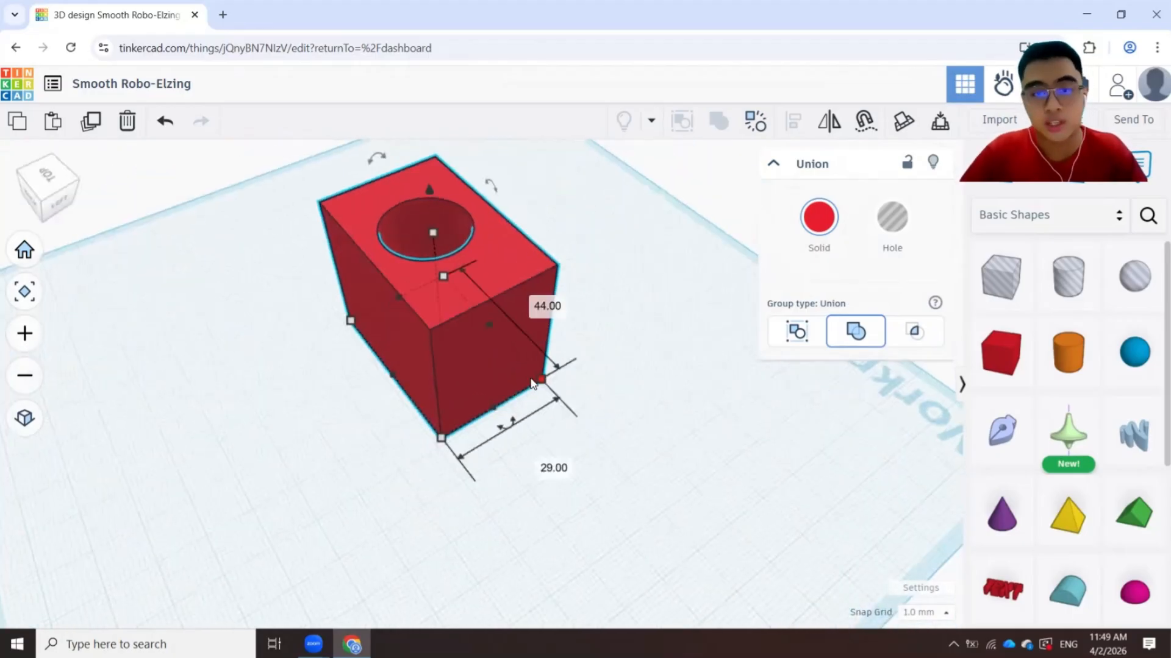
right_drag(590, 411, 408, 425)
right_drag(152, 452, 543, 439)
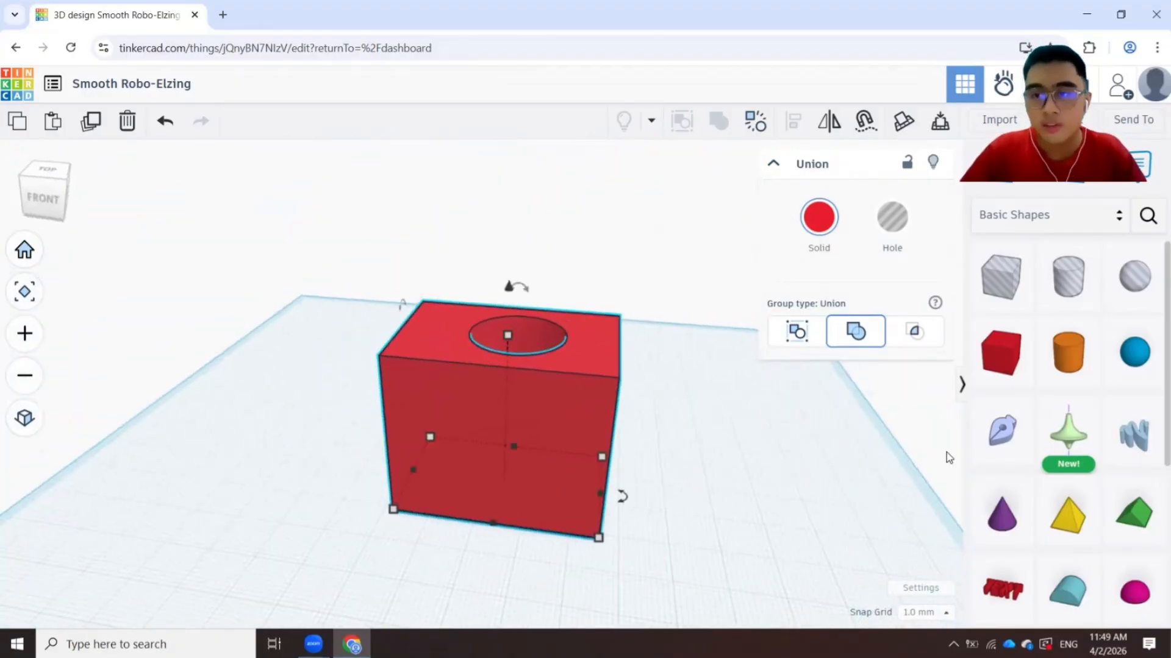
Look through the Basic Shapes collection and the list of other shape categories in the library.
scroll(1089, 431, down, 5)
scroll(1089, 432, up, 5)
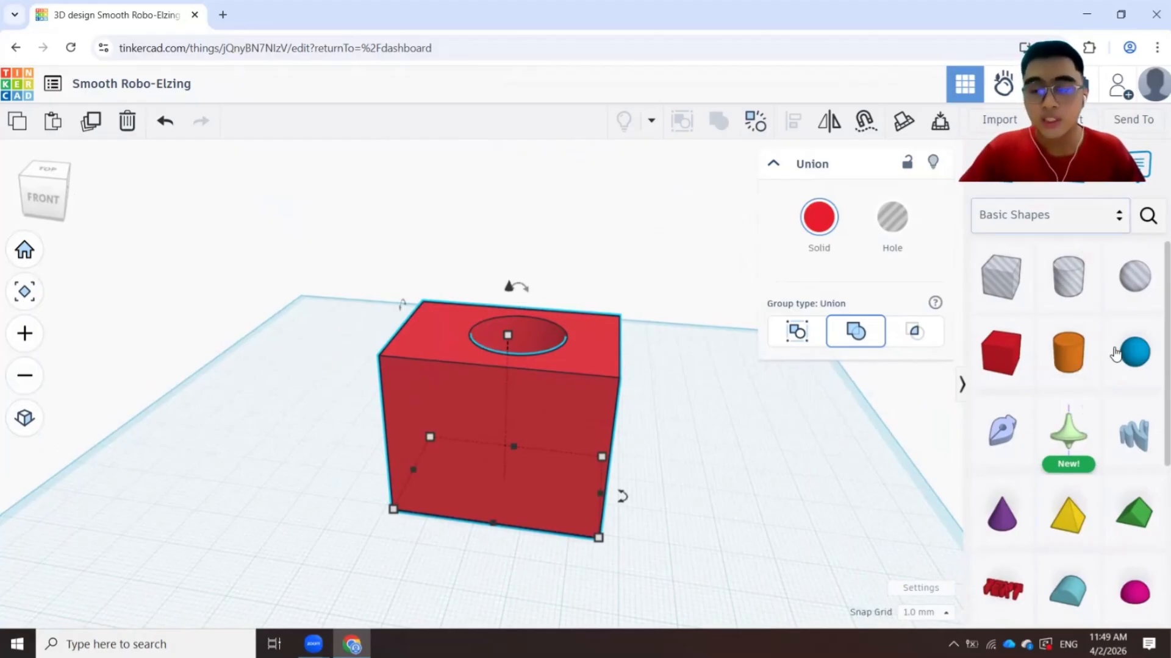
scroll(1116, 353, down, 3)
scroll(1115, 354, down, 2)
scroll(1116, 353, up, 5)
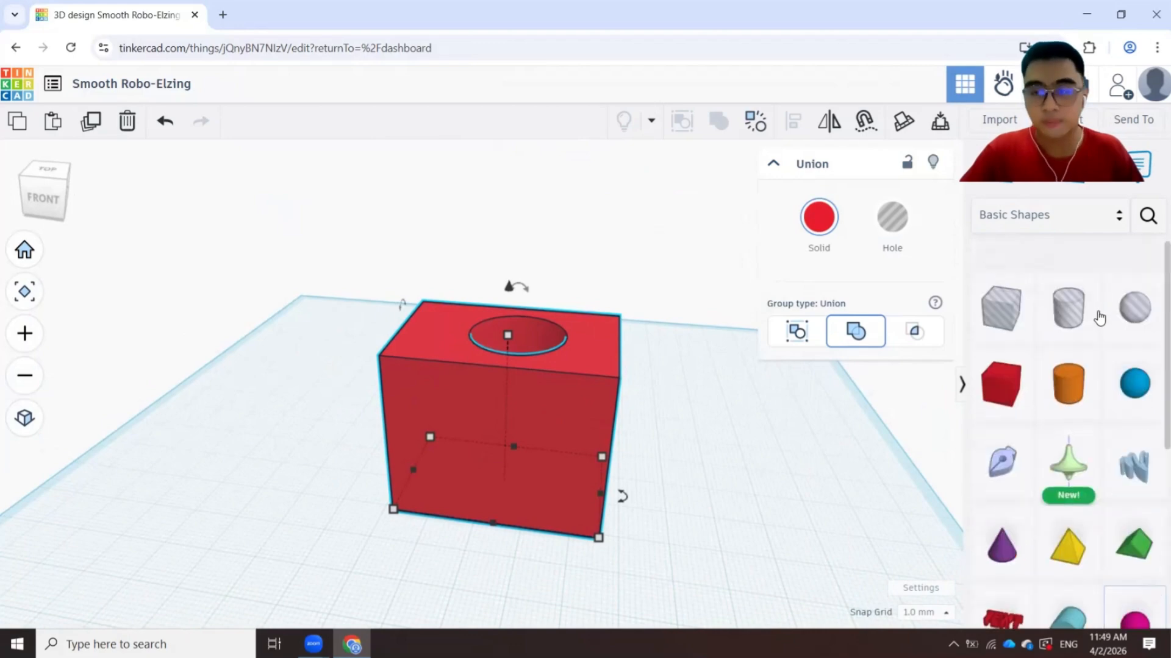
click(1106, 219)
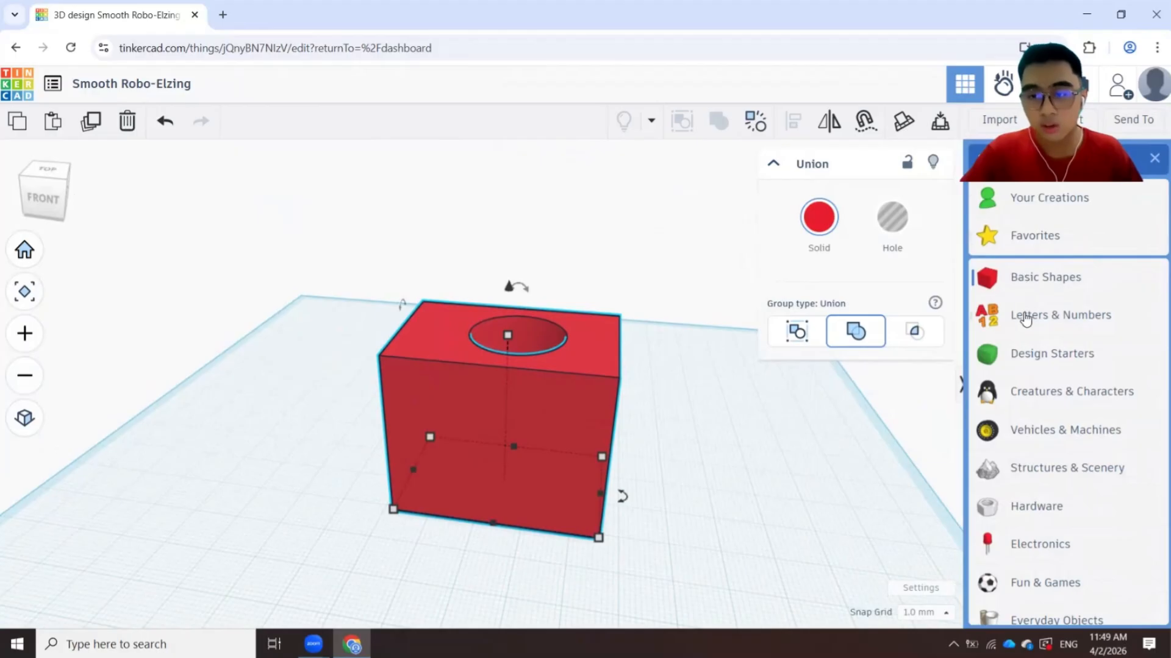
scroll(1026, 467, down, 3)
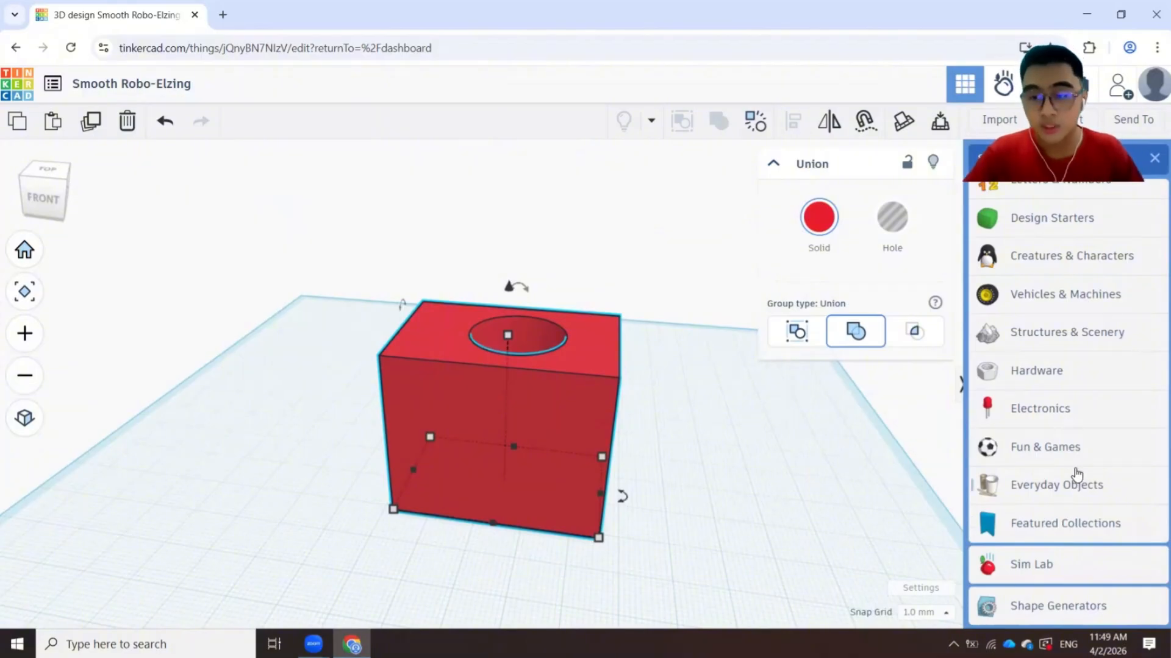
scroll(1074, 465, up, 3)
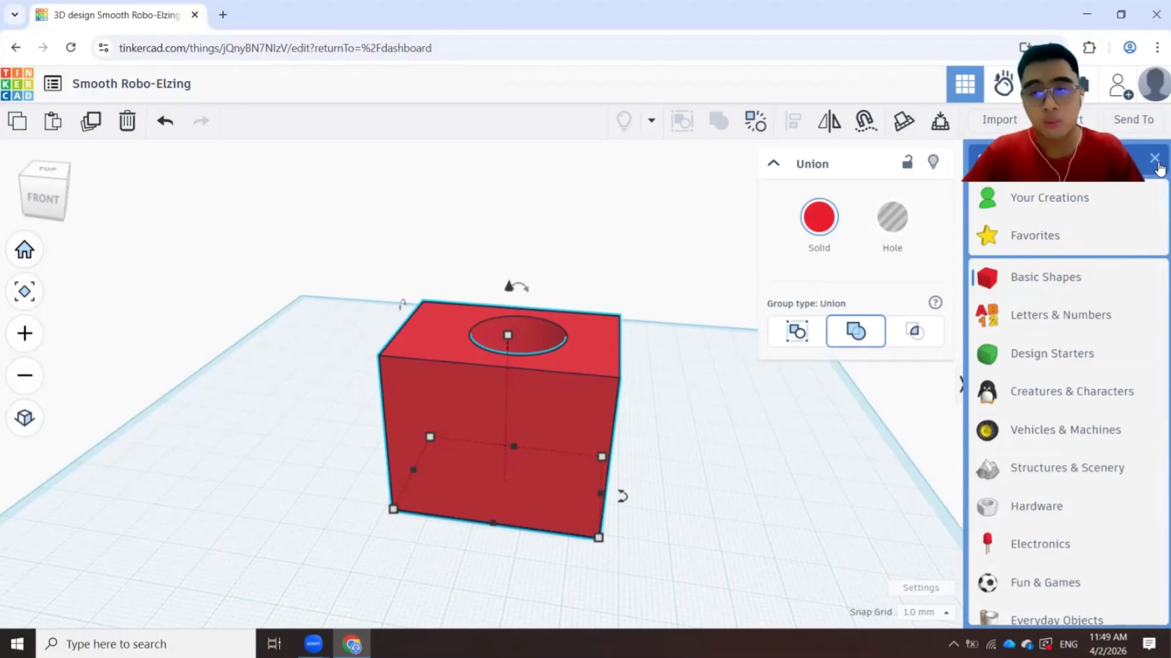
click(1155, 159)
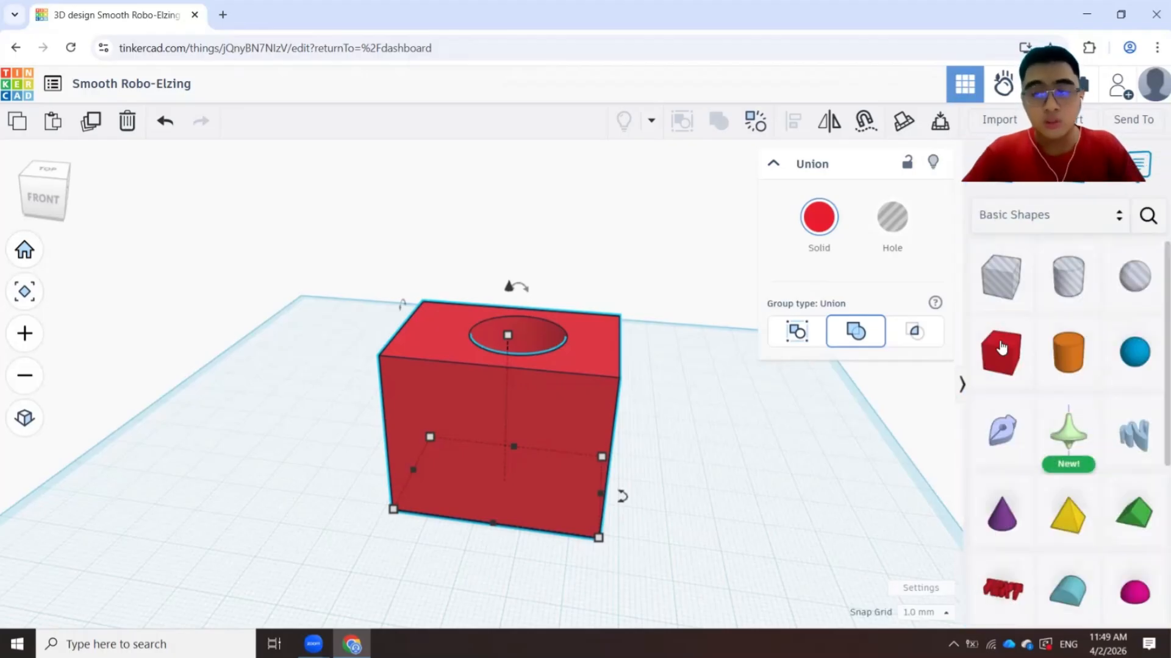
Return to the dashboard from the design and dismiss the request to add an account e-mail.
right_drag(791, 384, 650, 512)
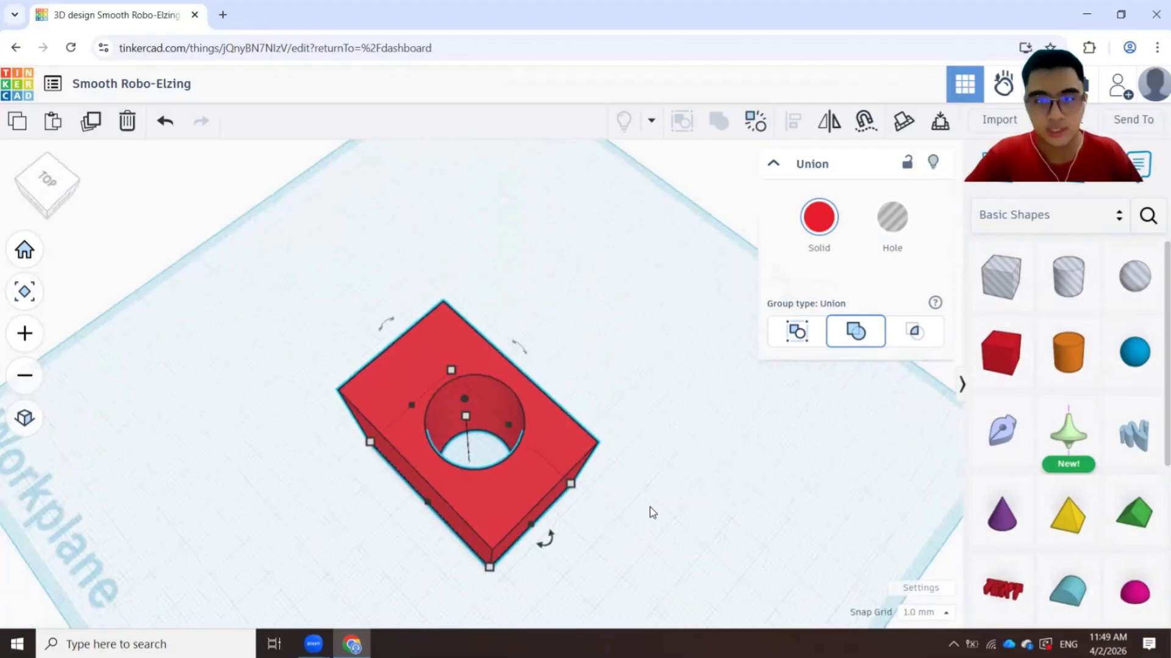
right_drag(638, 451, 478, 415)
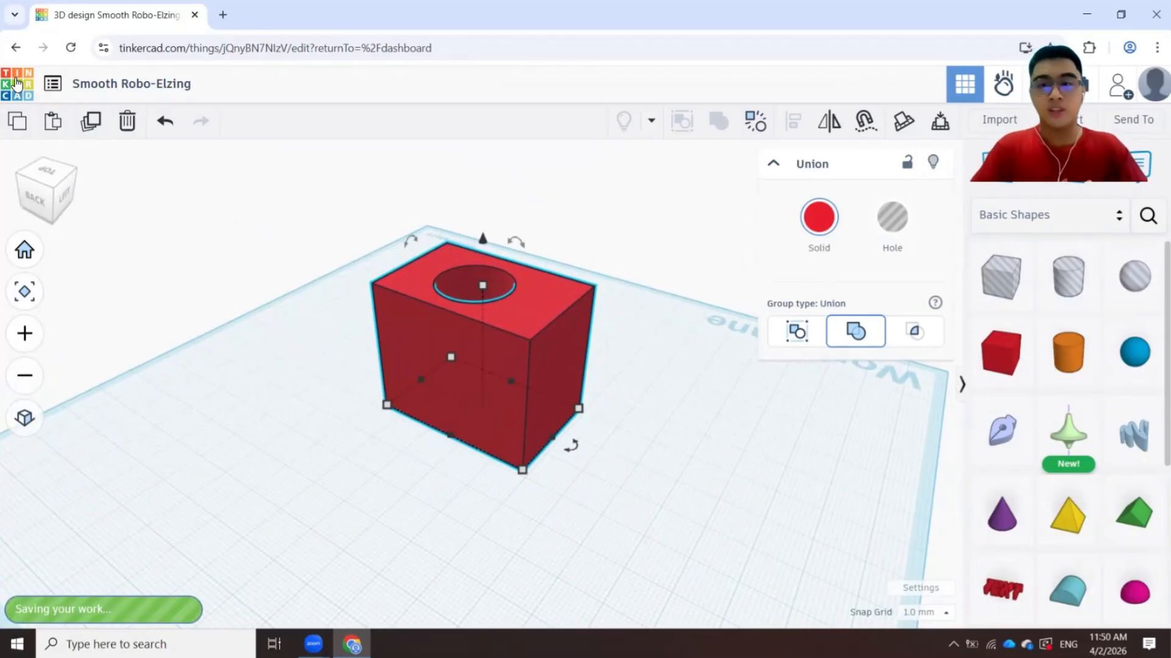
click(16, 83)
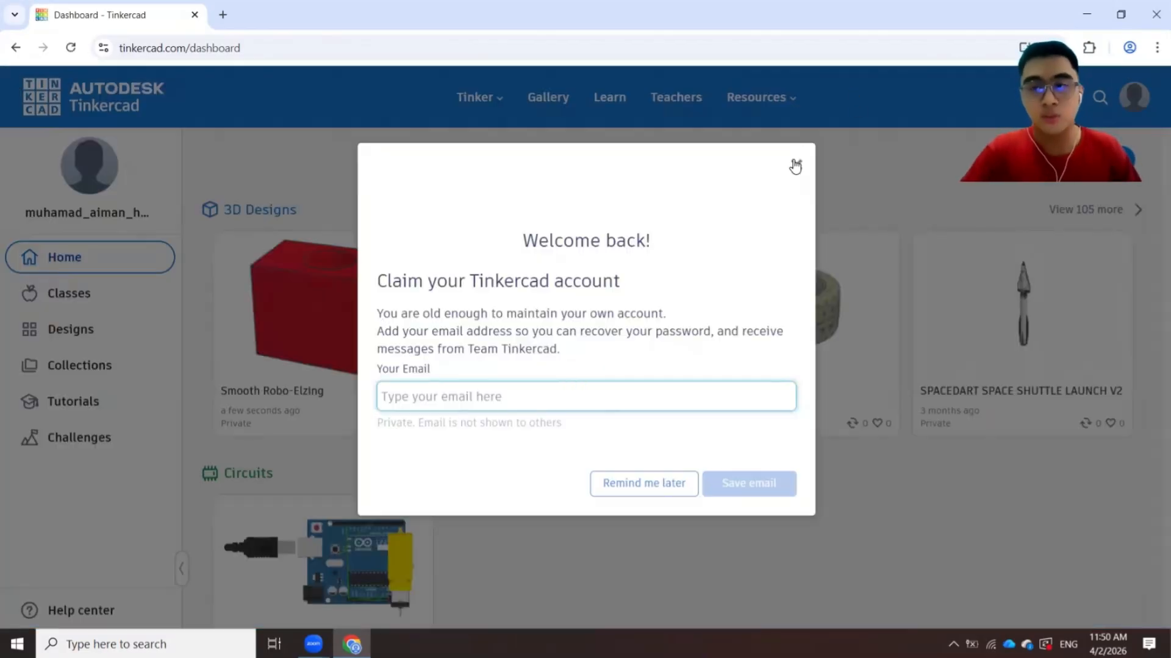
click(795, 165)
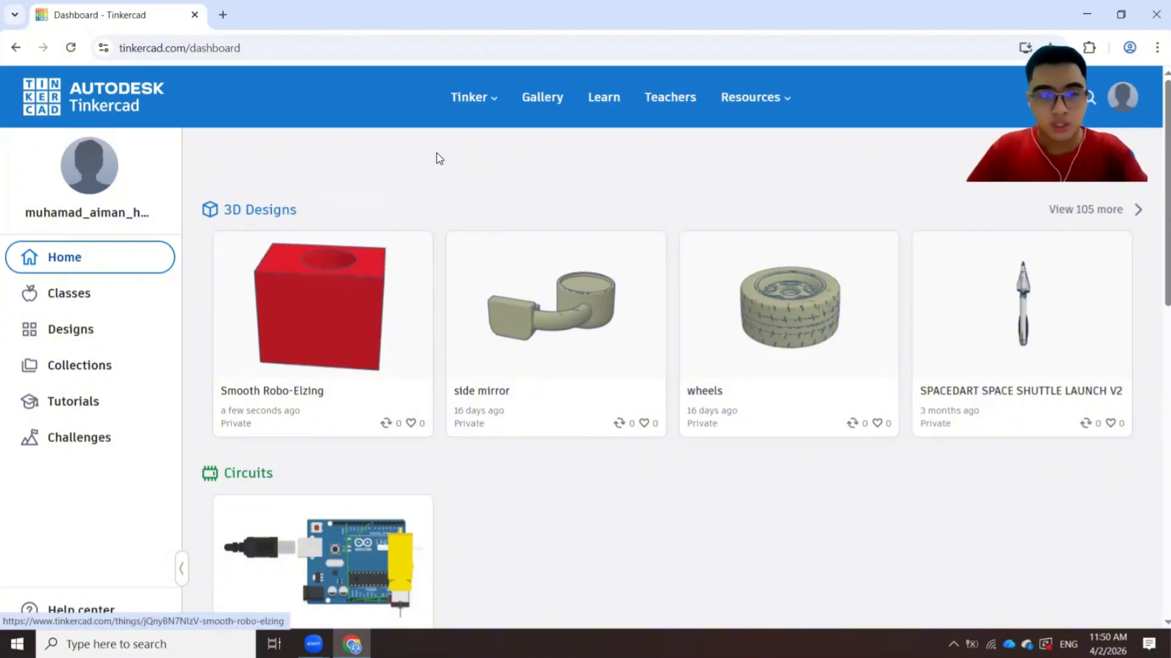
mouse_move(326, 314)
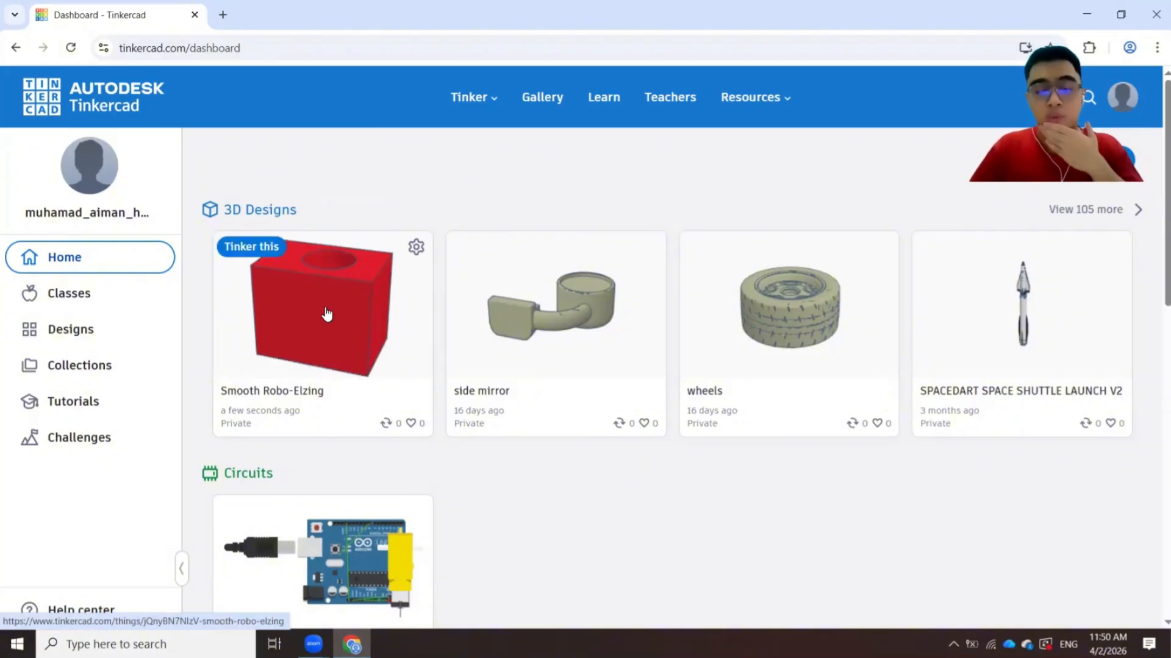